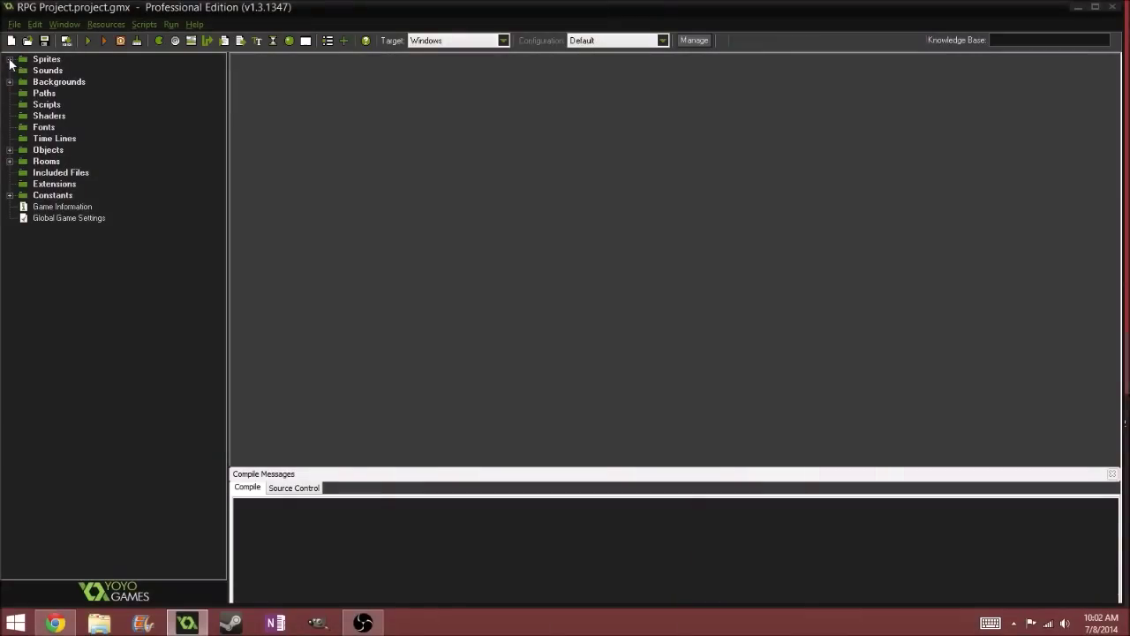
double_click(47, 59)
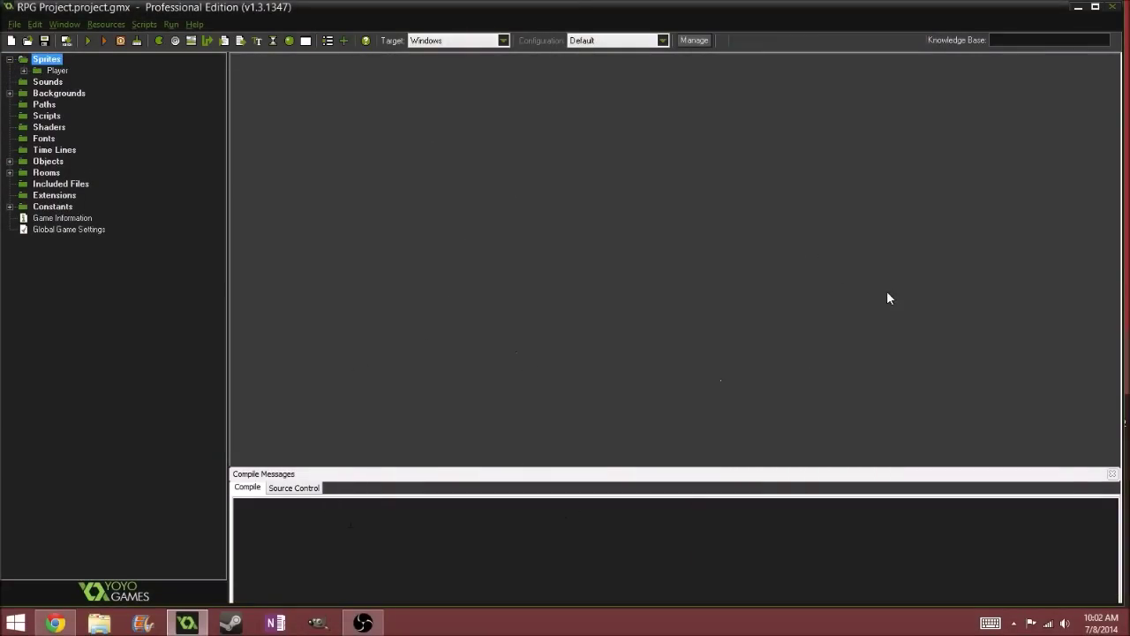
click(9, 59)
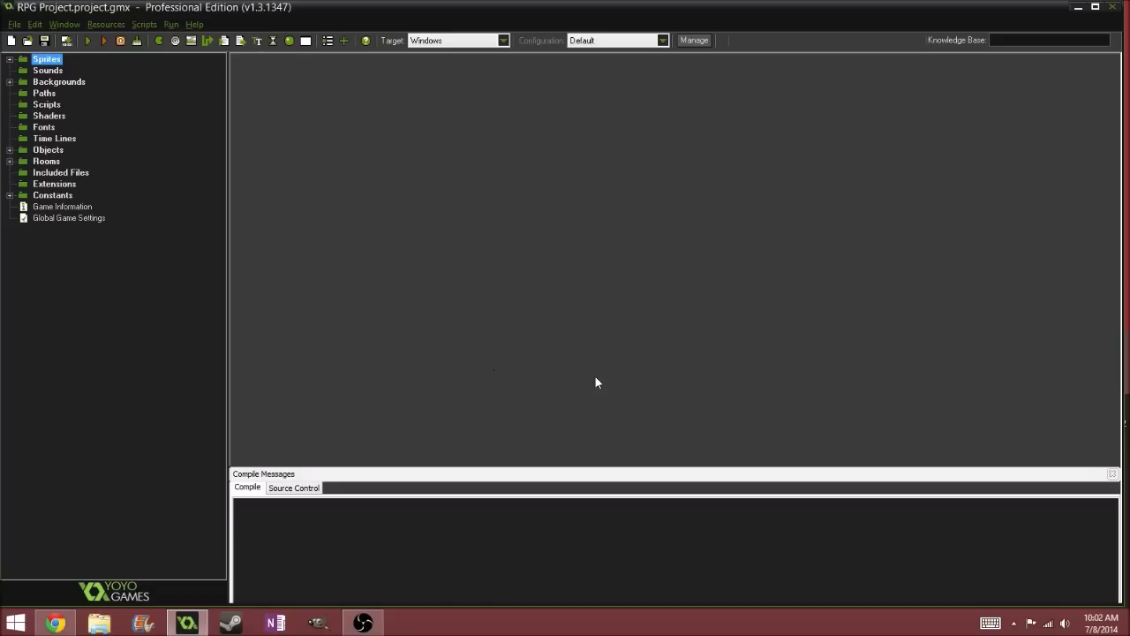
- Open Test_Room from the Rooms folder and hide the placement grid
click(10, 161)
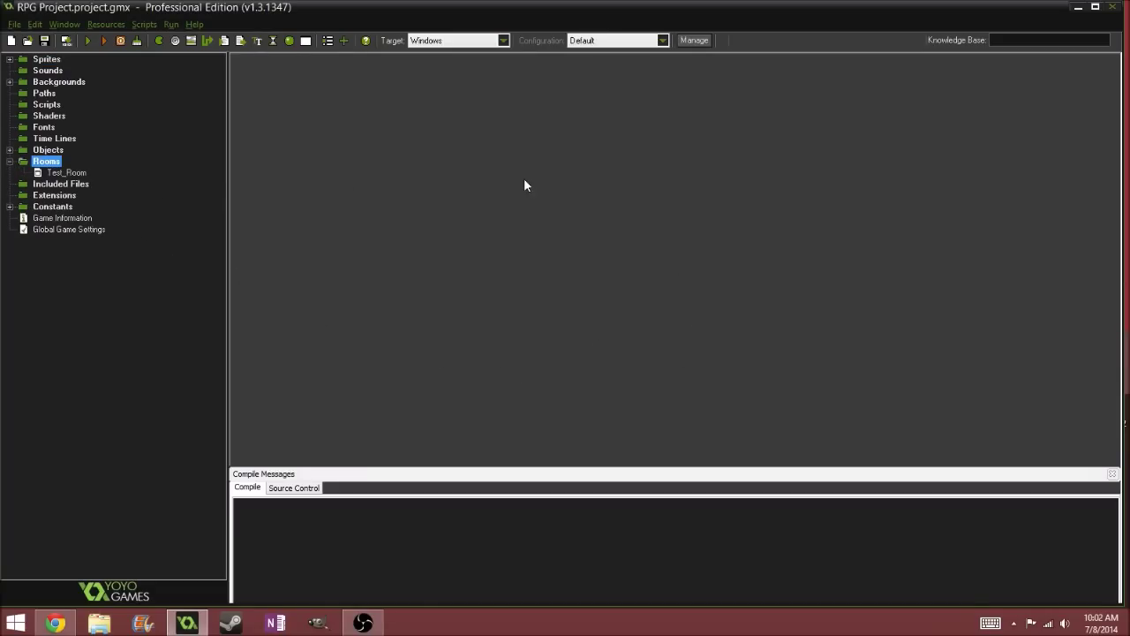
double_click(58, 173)
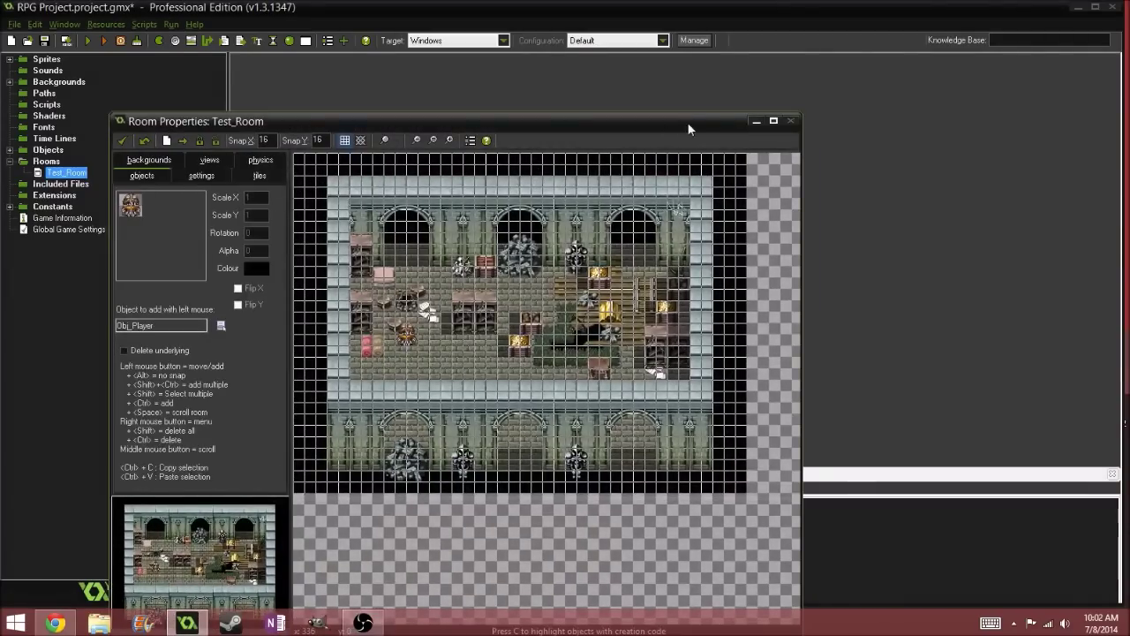
click(344, 140)
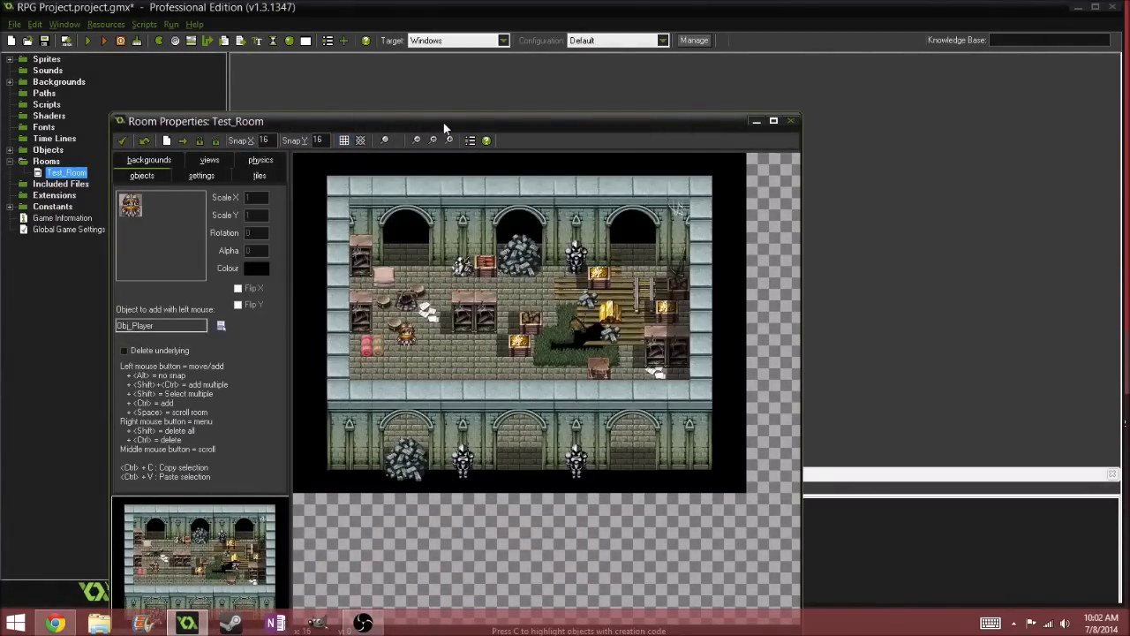
- Examine the Test_Room layout, from the overall room down to the player character and the surrounding props
drag(447, 126, 481, 61)
scroll(451, 303, up, 4)
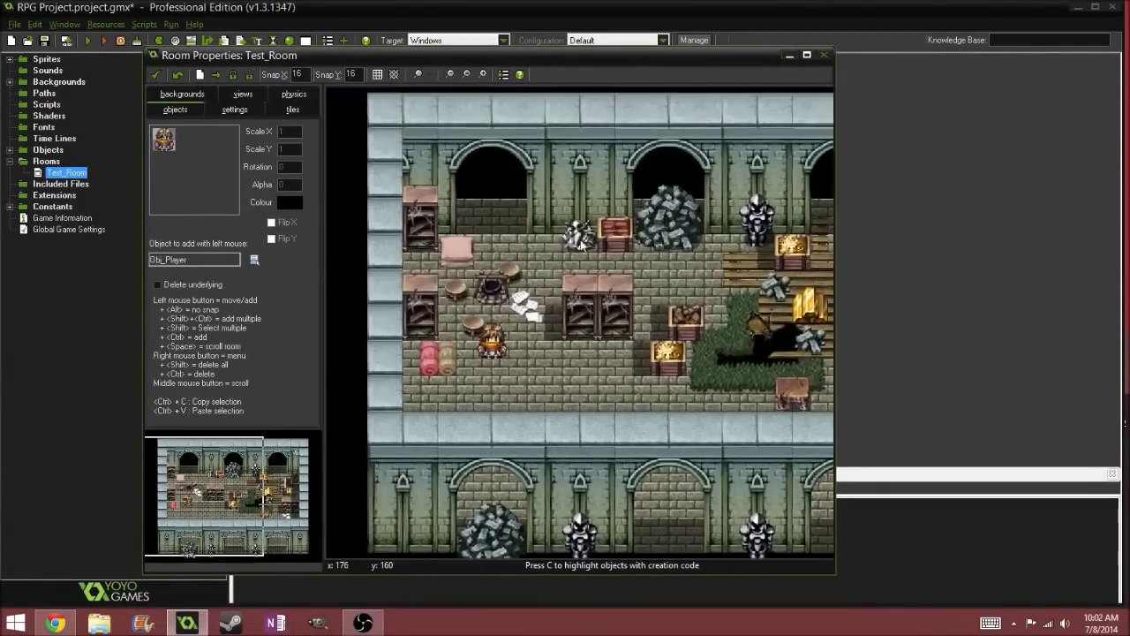
scroll(377, 245, down, 2)
scroll(483, 257, up, 2)
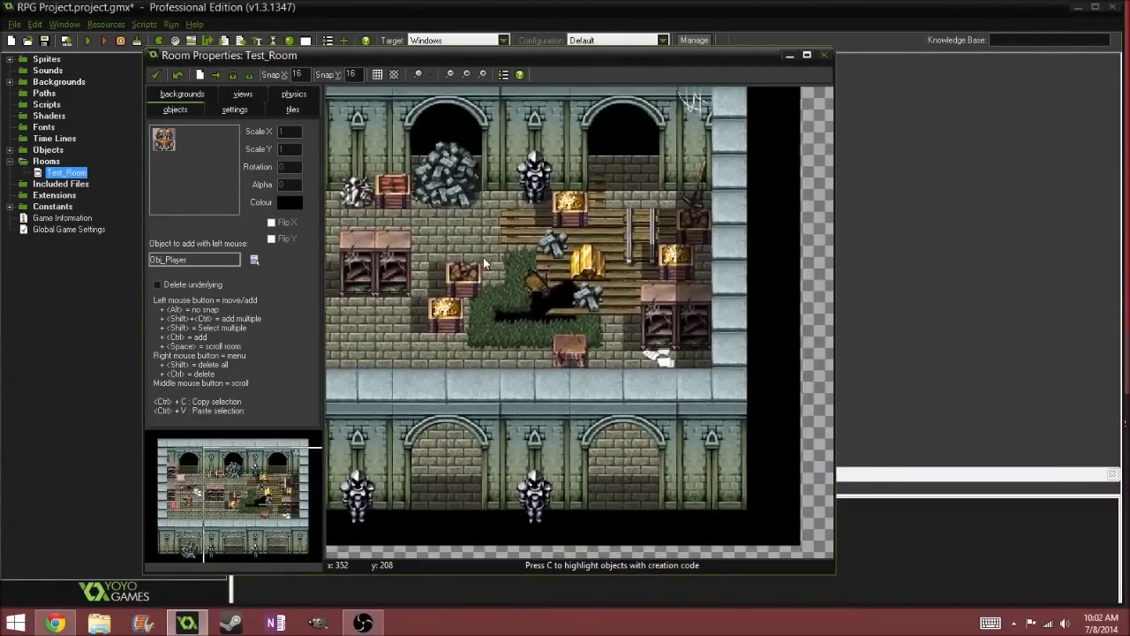
scroll(555, 214, down, 2)
scroll(561, 292, up, 1)
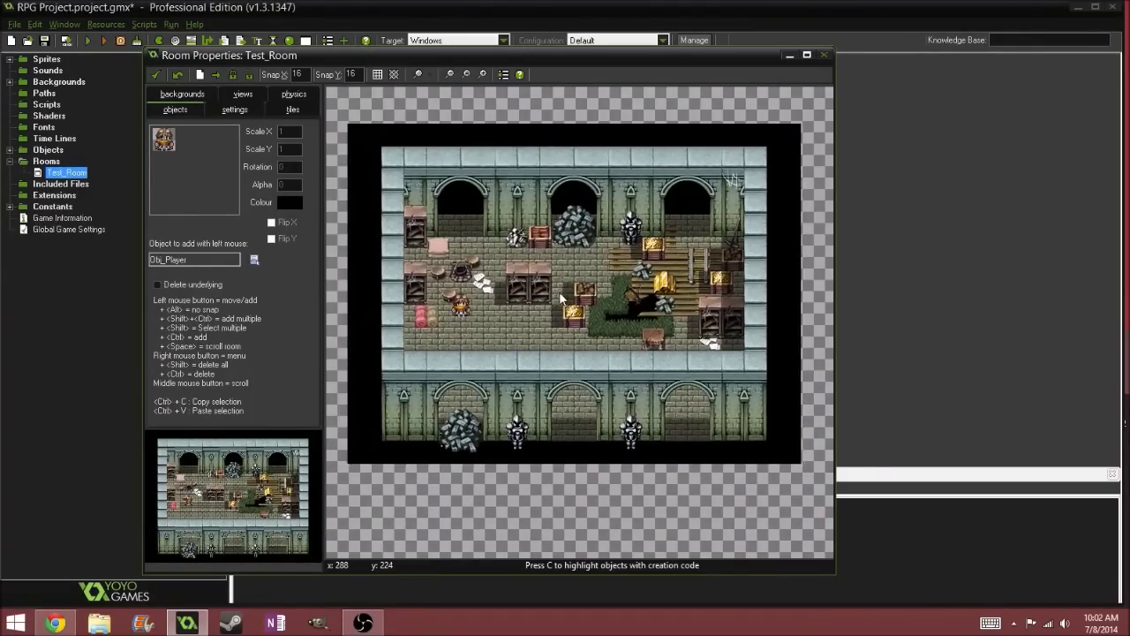
scroll(477, 314, up, 2)
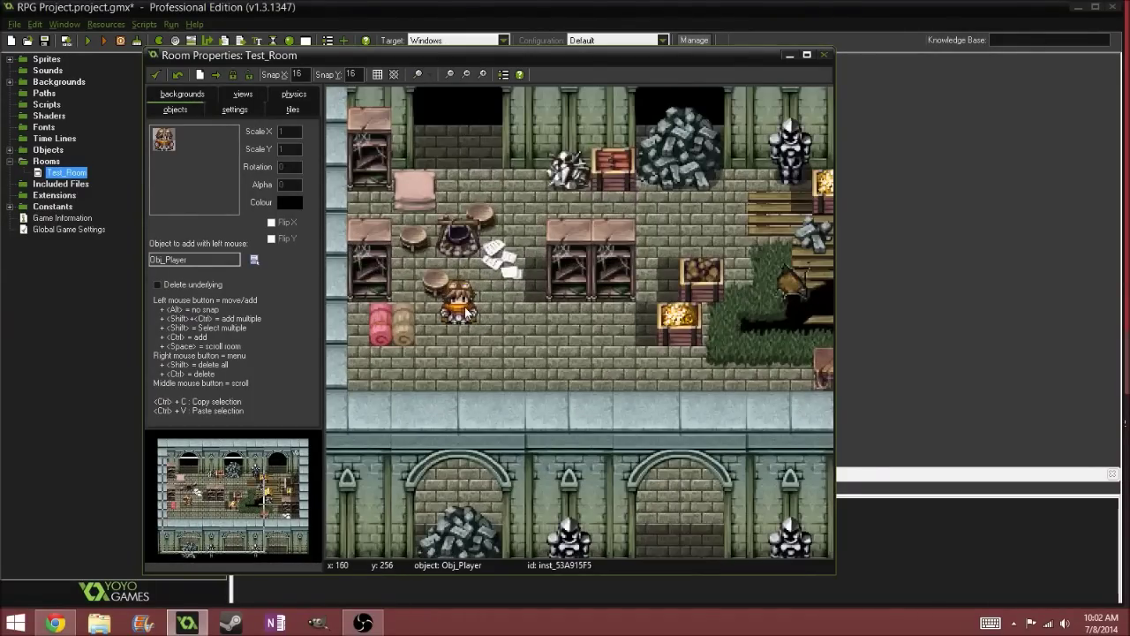
scroll(483, 299, up, 3)
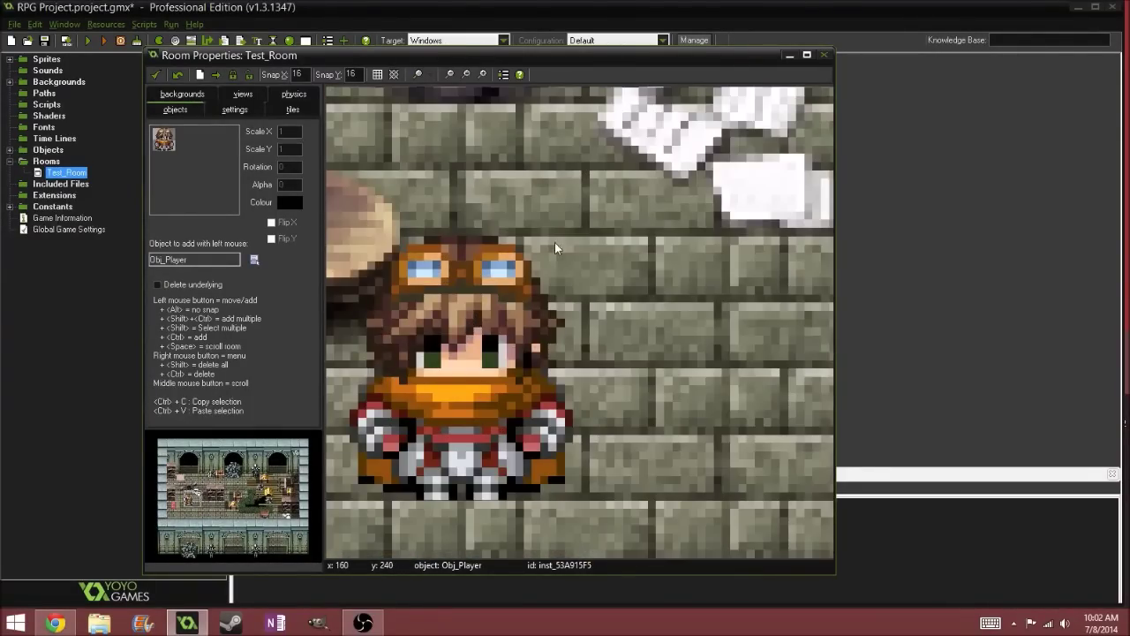
scroll(551, 275, down, 2)
middle_drag(552, 276, 411, 293)
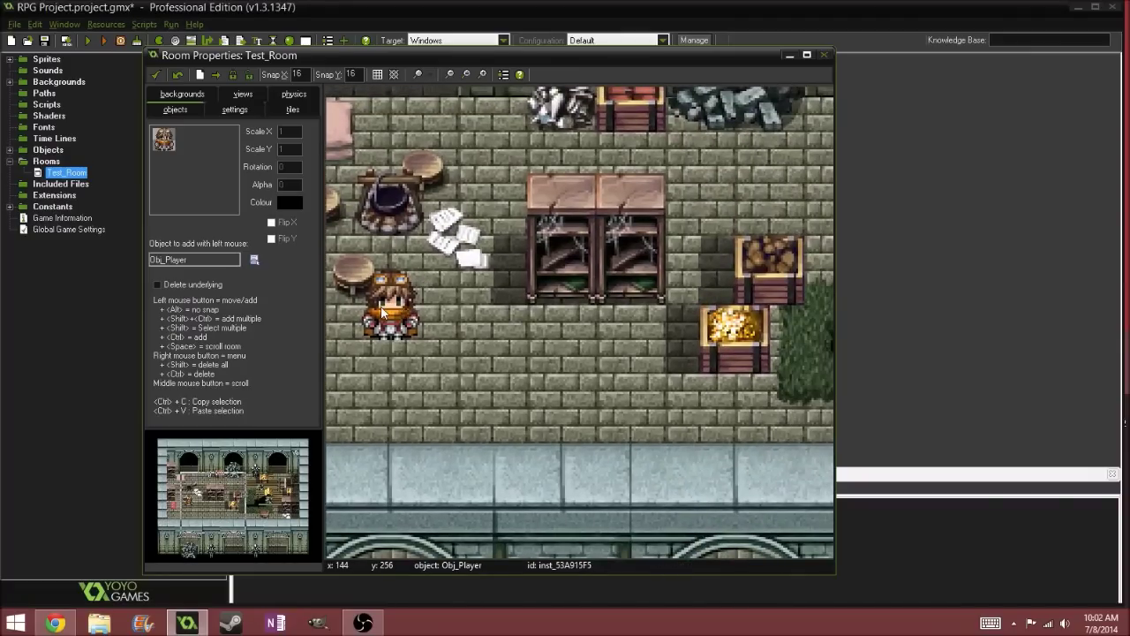
- Move the Obj_Player instance to the shelf, then reposition it without grid snapping on the open floor between the bedrolls and the shelf
drag(385, 311, 552, 311)
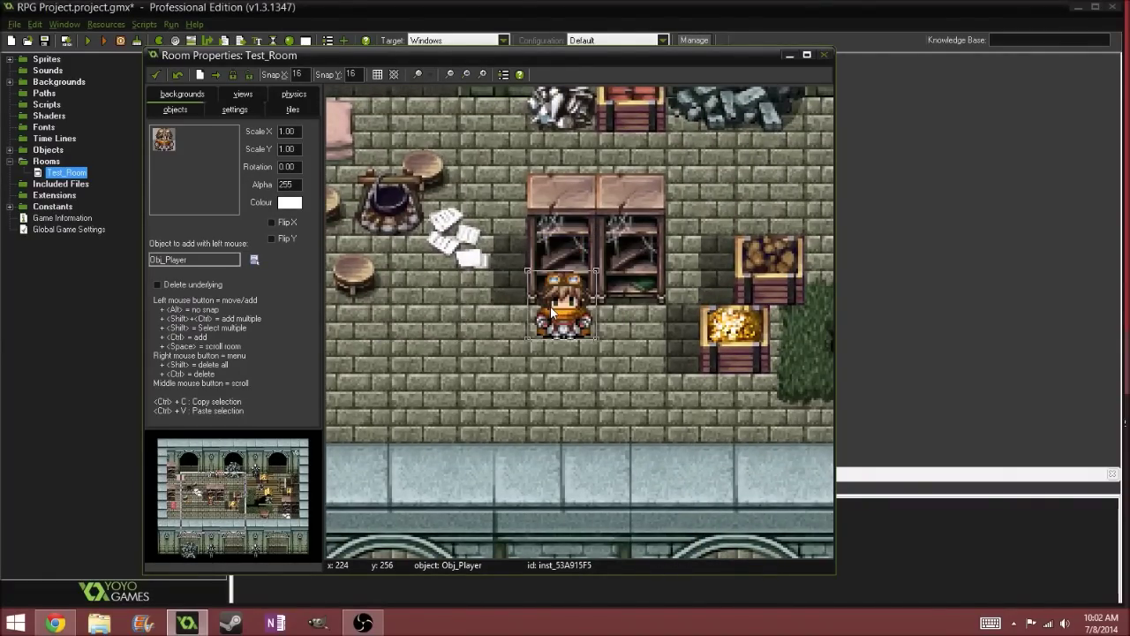
alt+drag(554, 313, 438, 332)
ctrl+scroll(526, 328, down, 1)
ctrl+scroll(527, 328, up, 1)
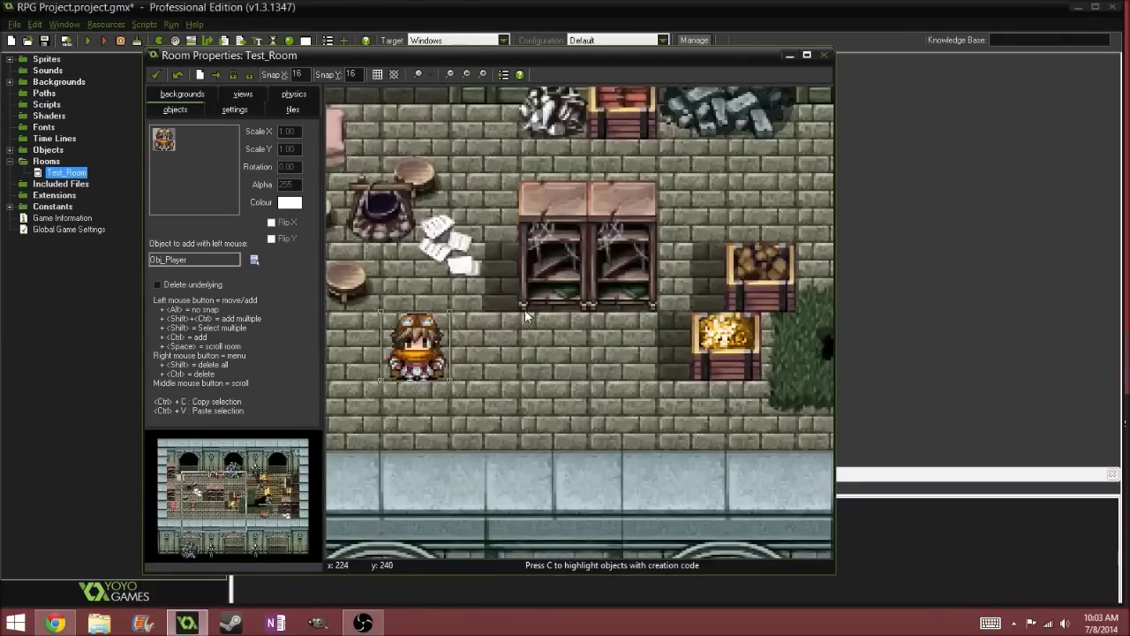
ctrl+scroll(501, 352, down, 3)
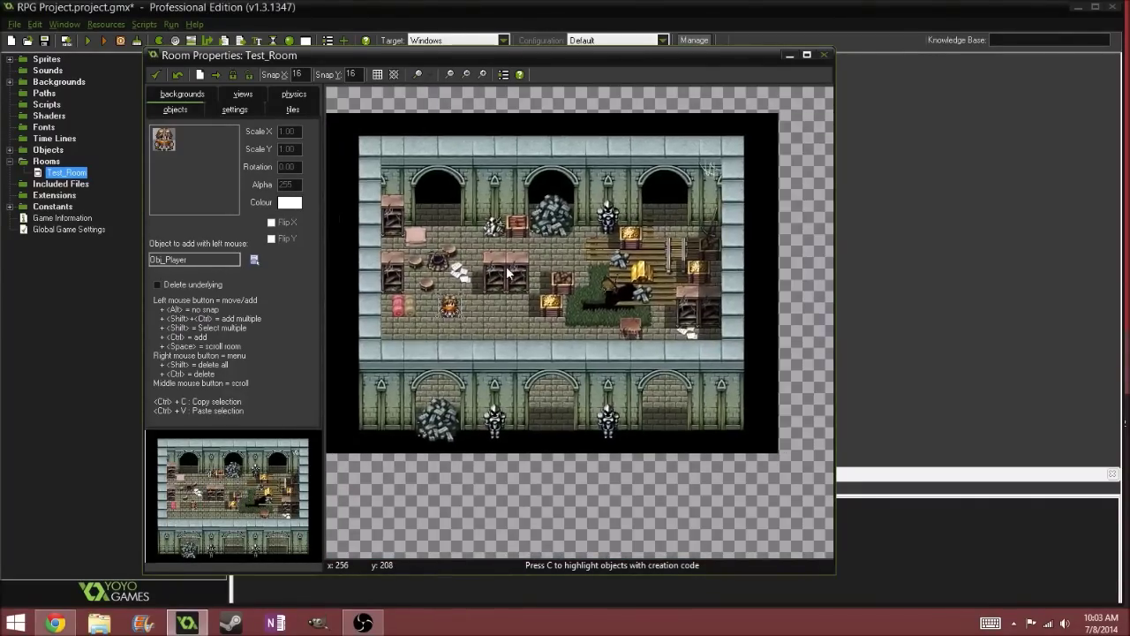
ctrl+scroll(547, 274, up, 1)
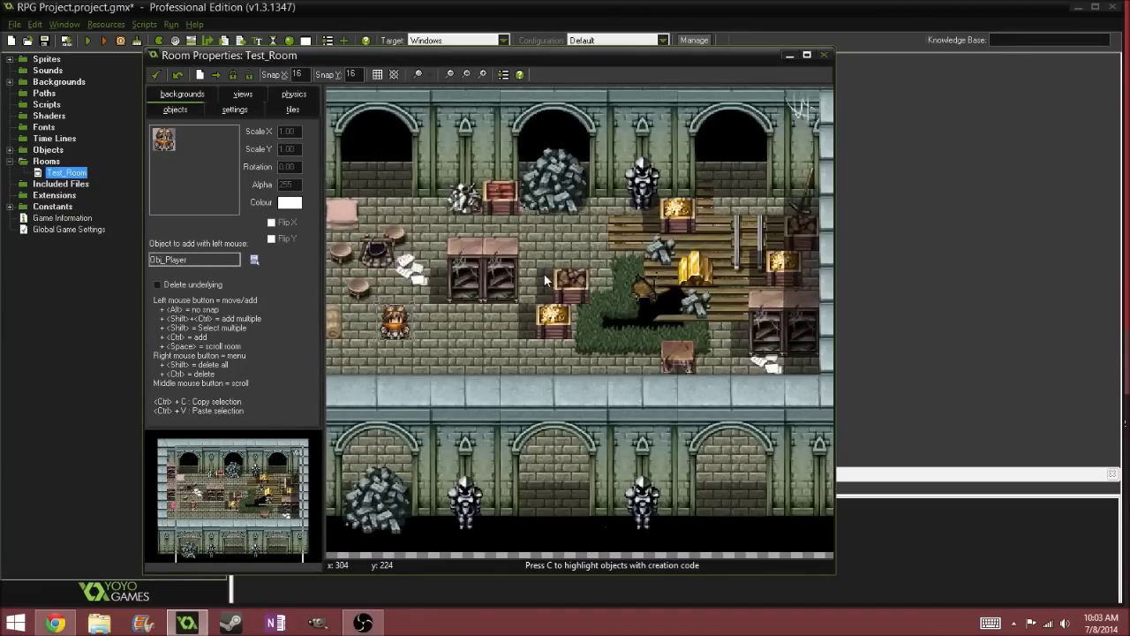
middle_drag(544, 272, 586, 263)
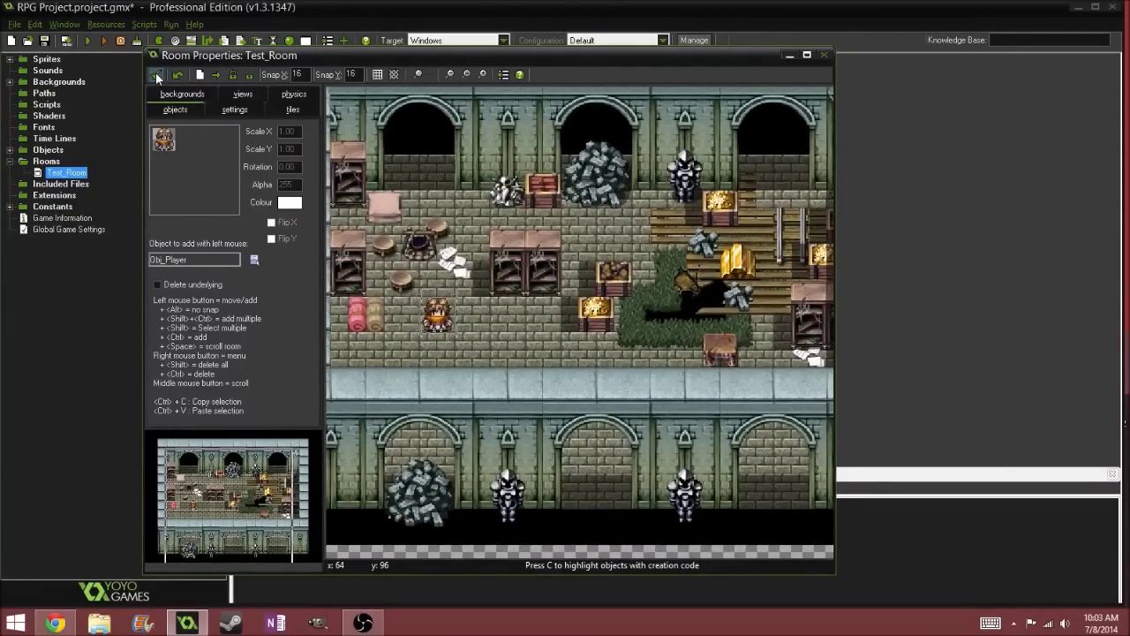
middle_drag(454, 196, 505, 204)
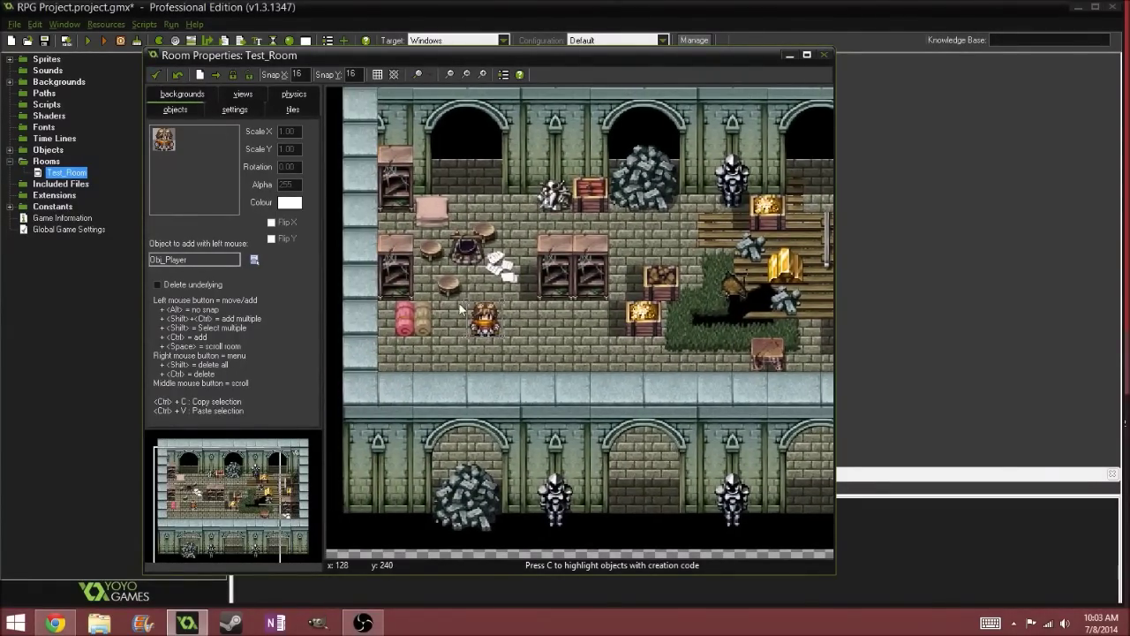
ctrl+scroll(492, 309, down, 2)
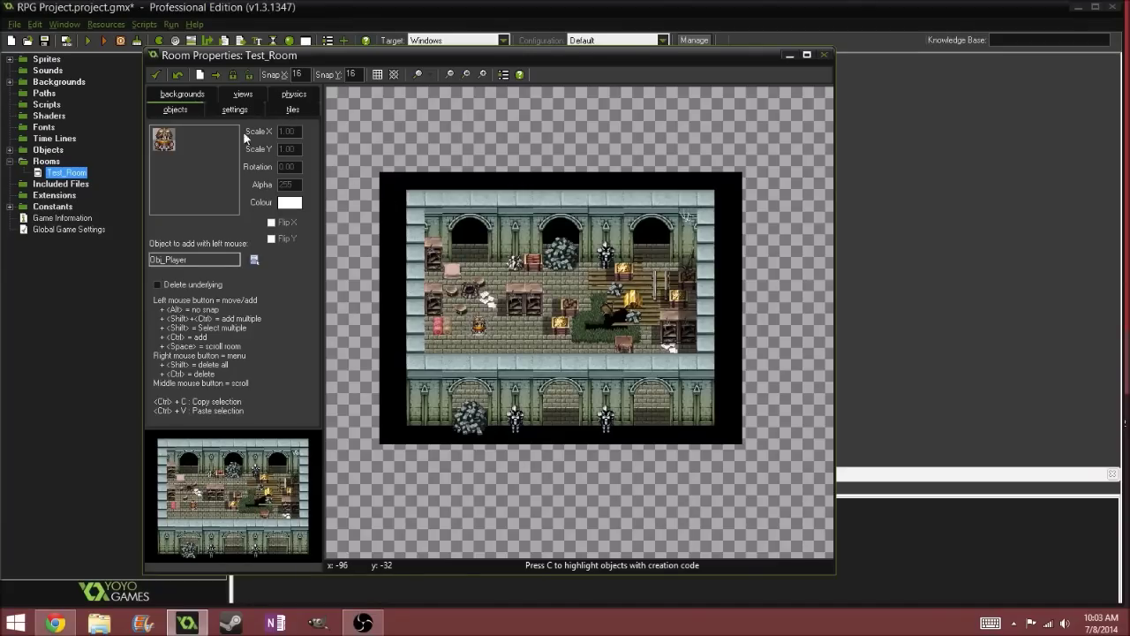
click(8, 151)
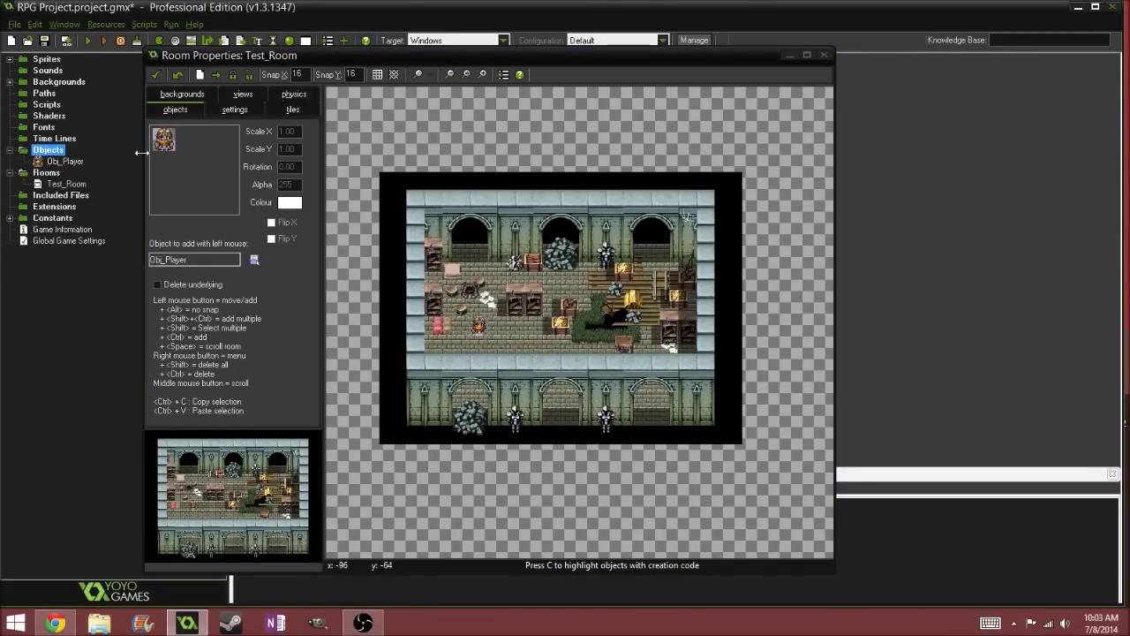
click(11, 150)
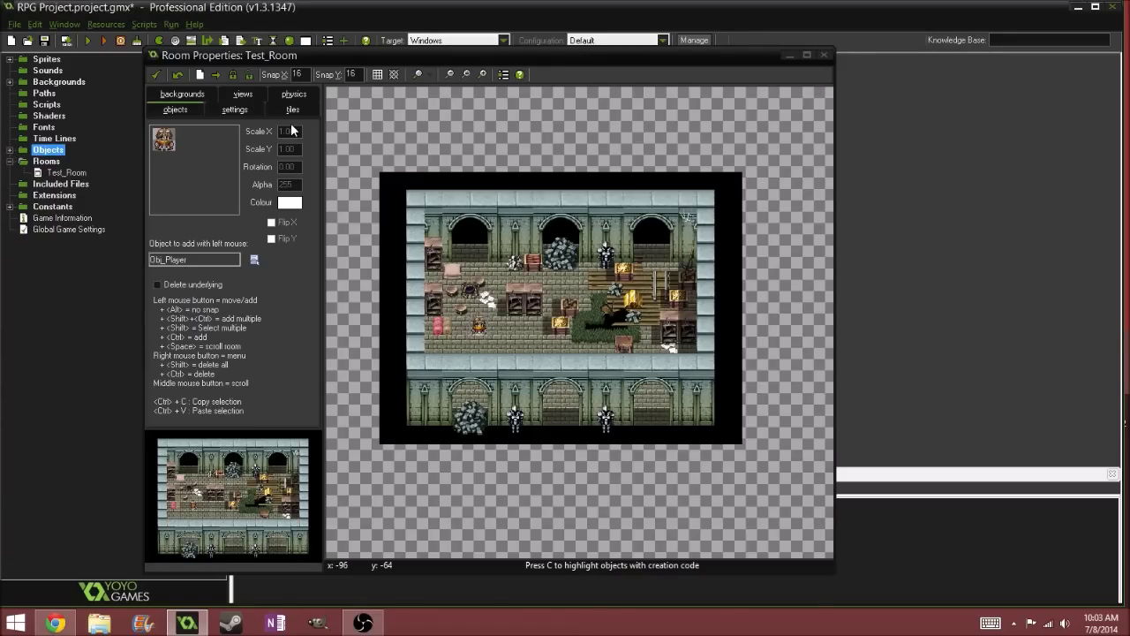
- Check the room's tile settings and tile set list, and close Test_Room keeping its changes
click(293, 109)
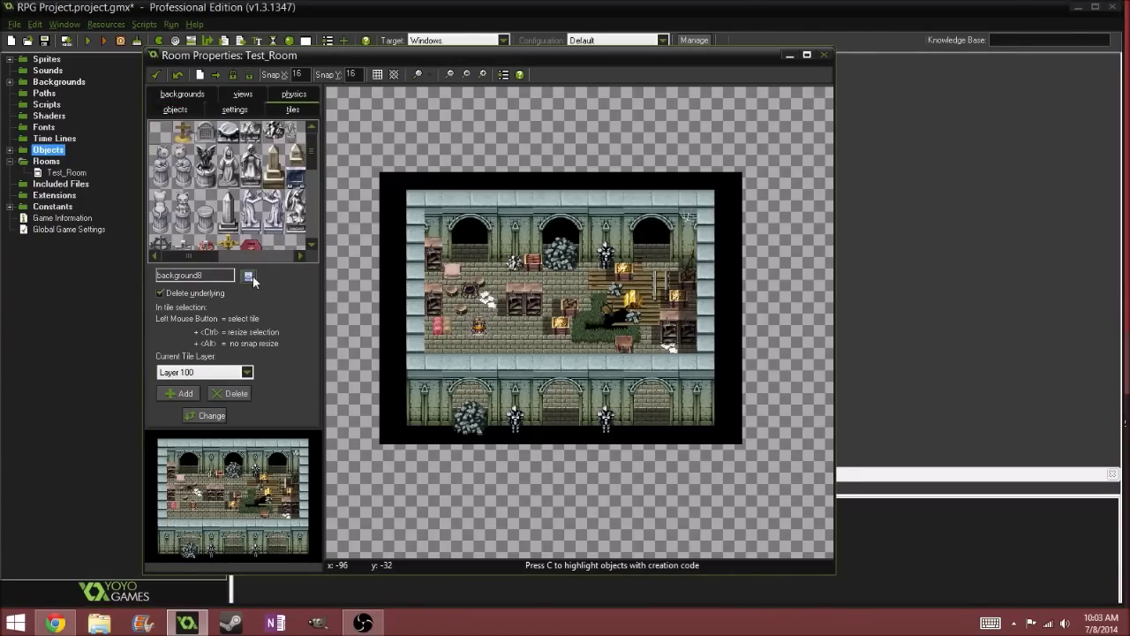
click(251, 276)
click(211, 293)
click(155, 74)
- Create a new background and browse the RPG Tutorial folder for an image to load, without loading one
click(9, 82)
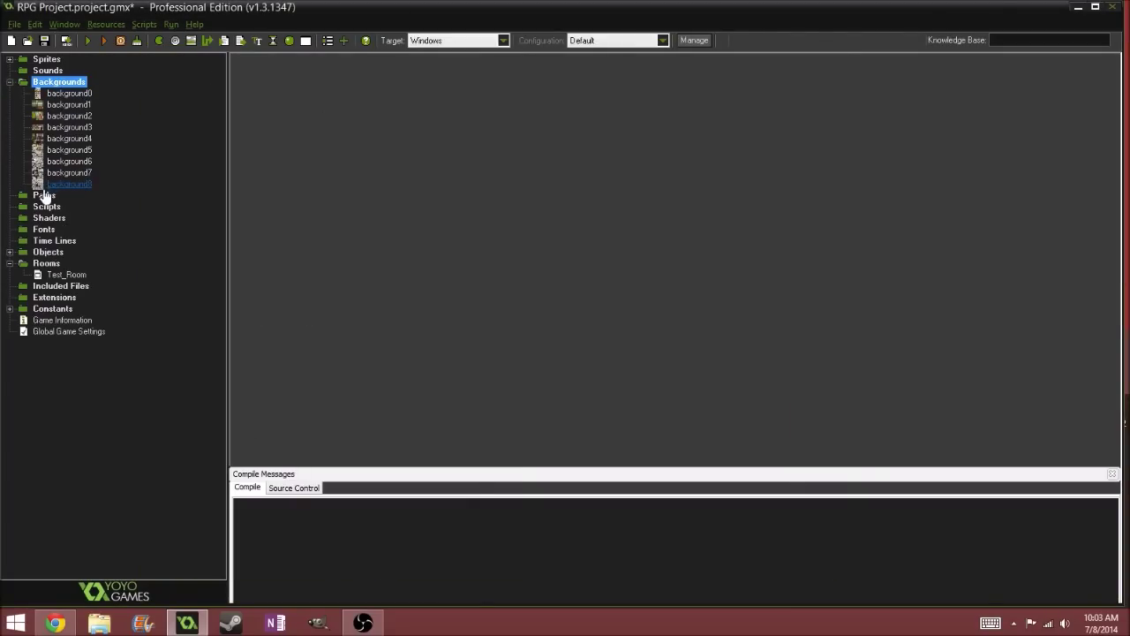
right_click(43, 84)
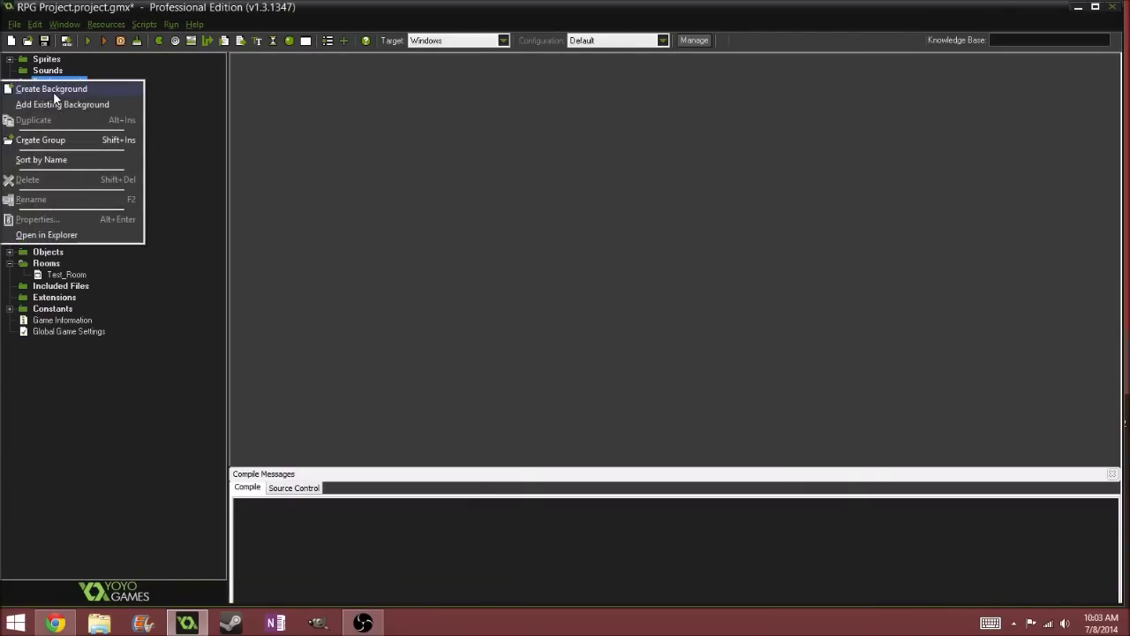
click(54, 90)
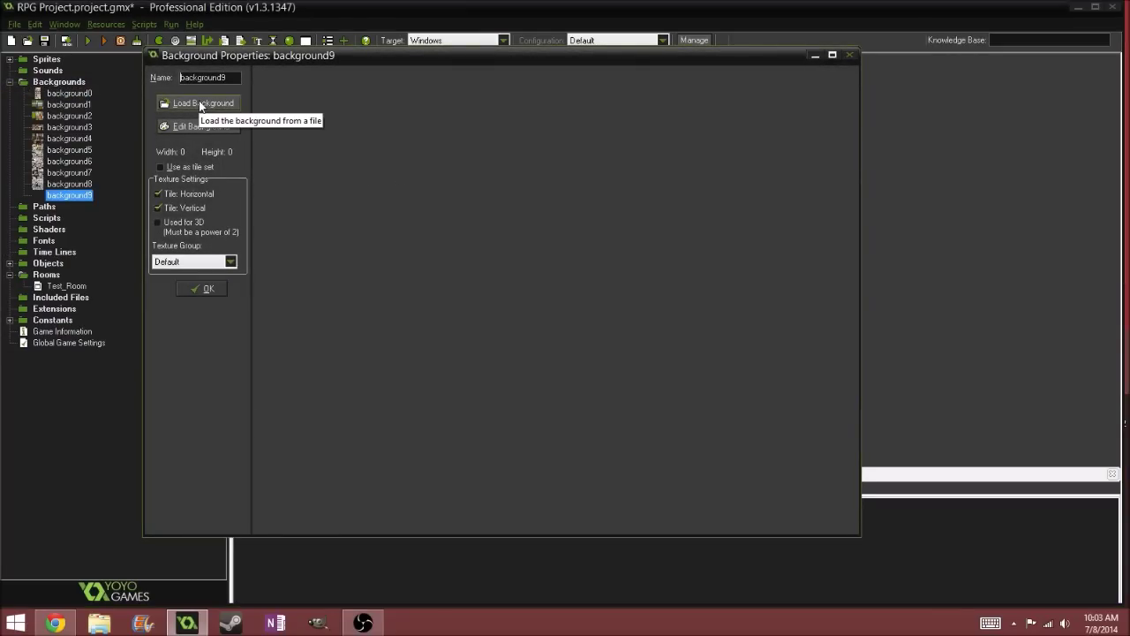
click(198, 103)
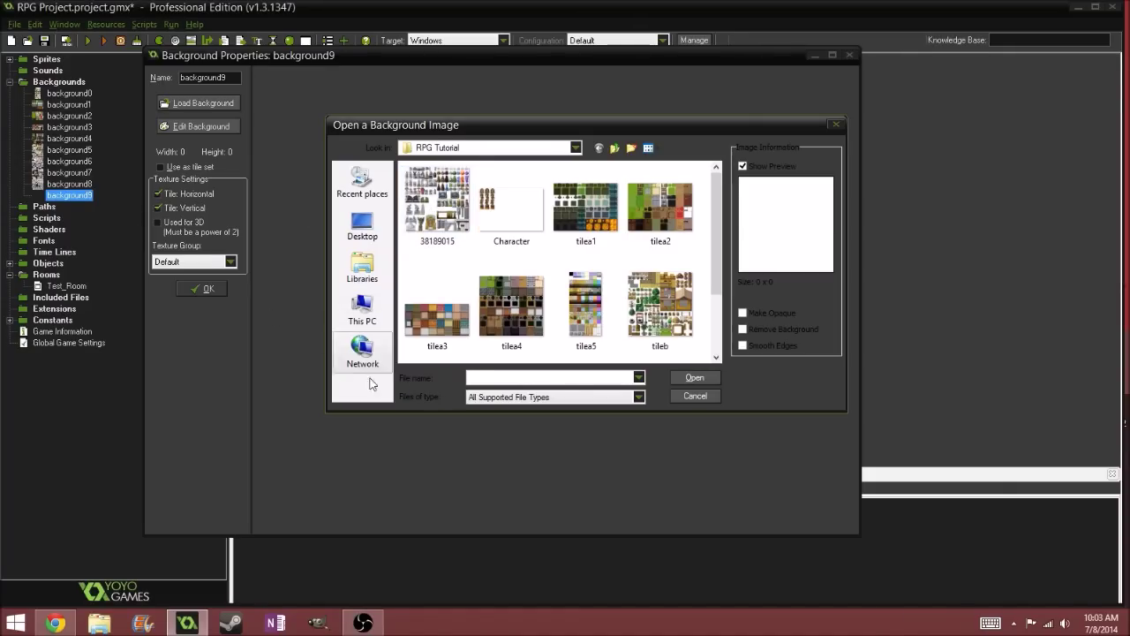
click(698, 397)
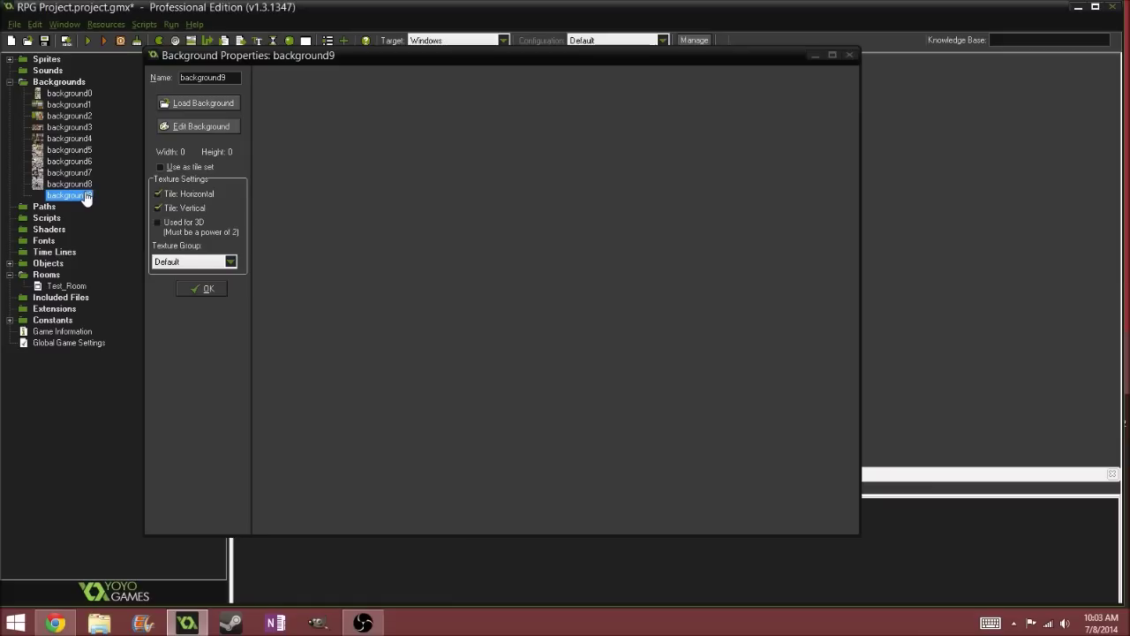
click(203, 103)
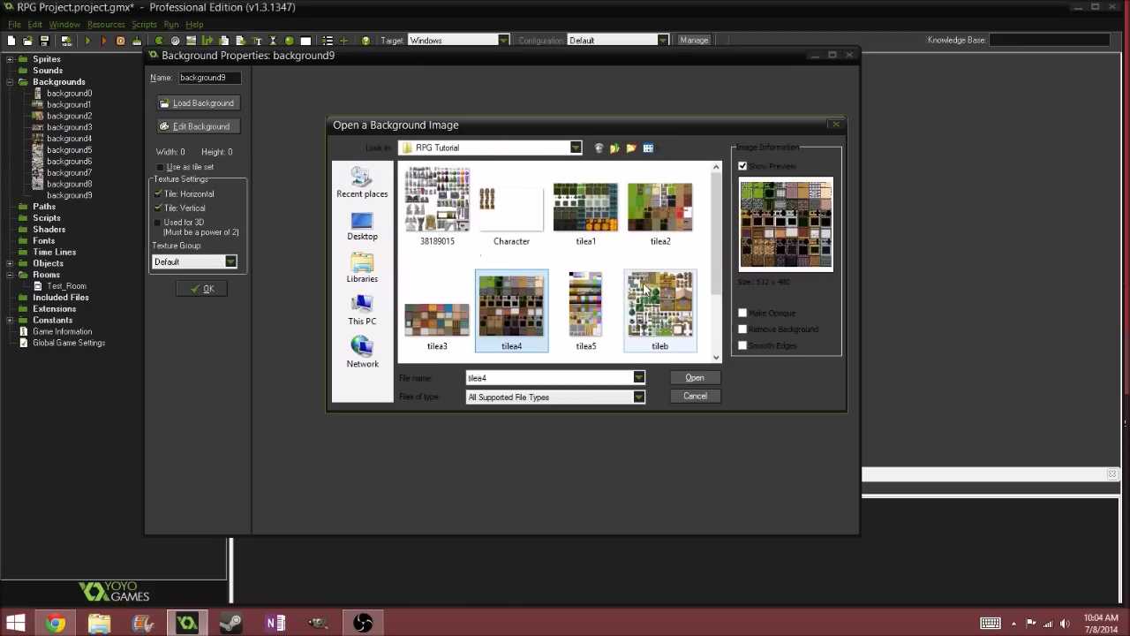
click(690, 397)
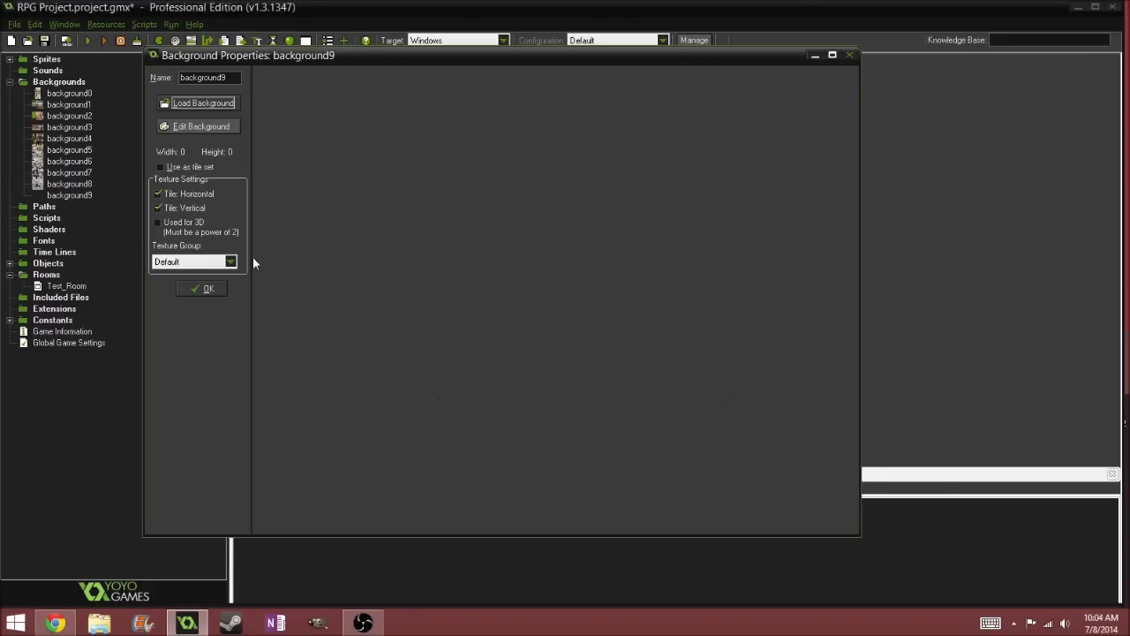
click(212, 287)
- Delete the empty background9 from the Backgrounds folder
click(69, 194)
right_click(68, 194)
click(34, 292)
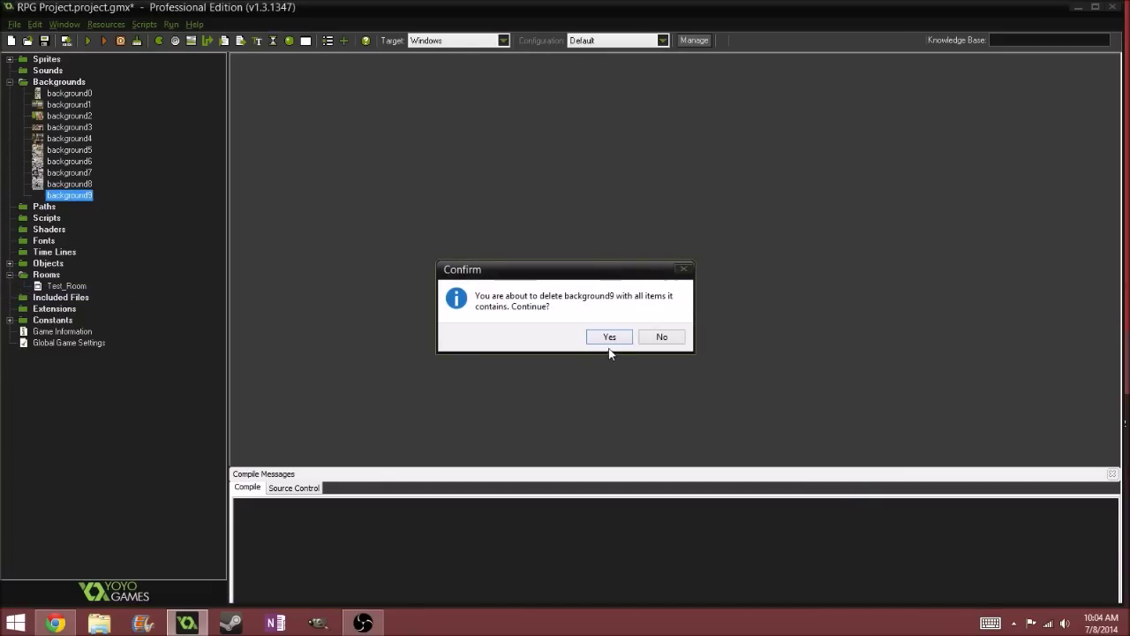
click(608, 337)
- Review the tile set properties of background8 and close them
double_click(87, 185)
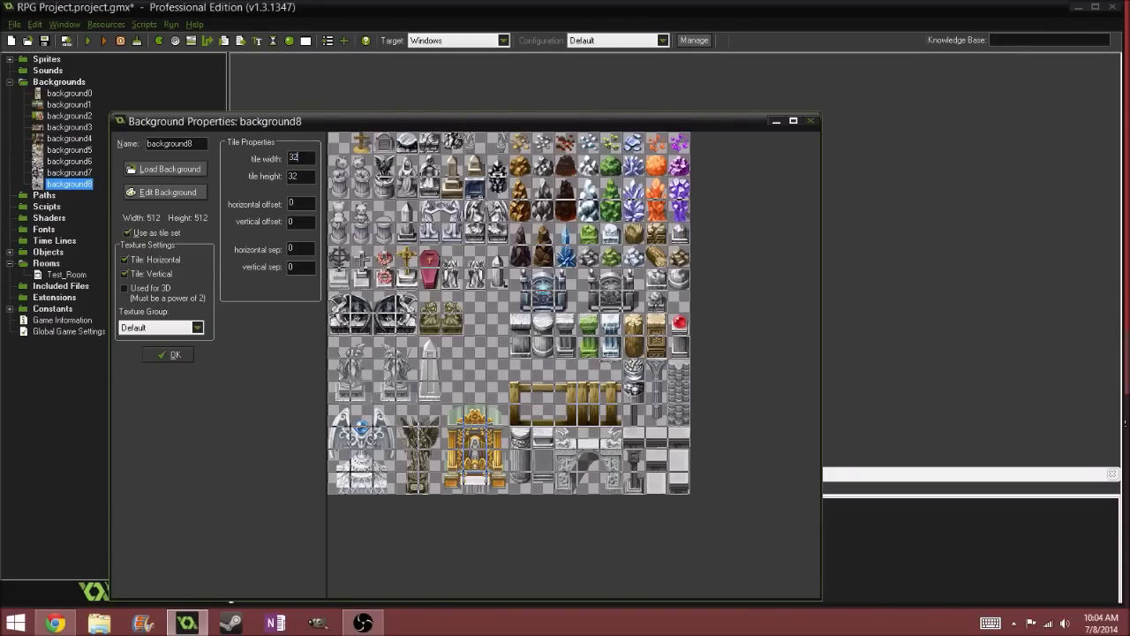
click(157, 350)
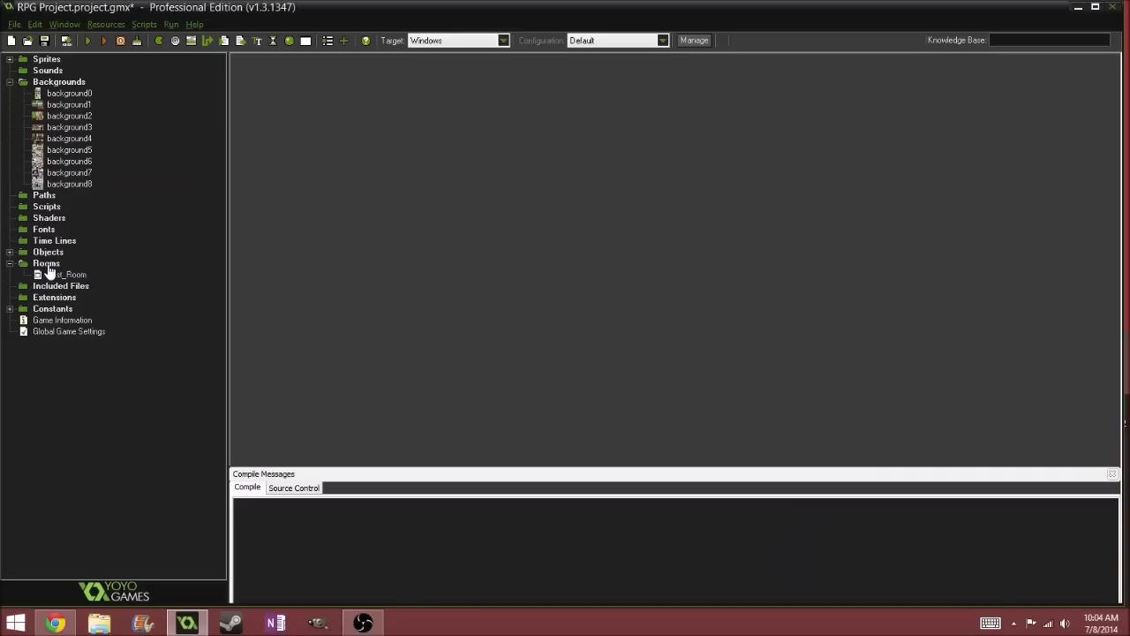
- Open Test_Room and place the red coffin tile from background8 in the black border beside the lower wall
double_click(56, 279)
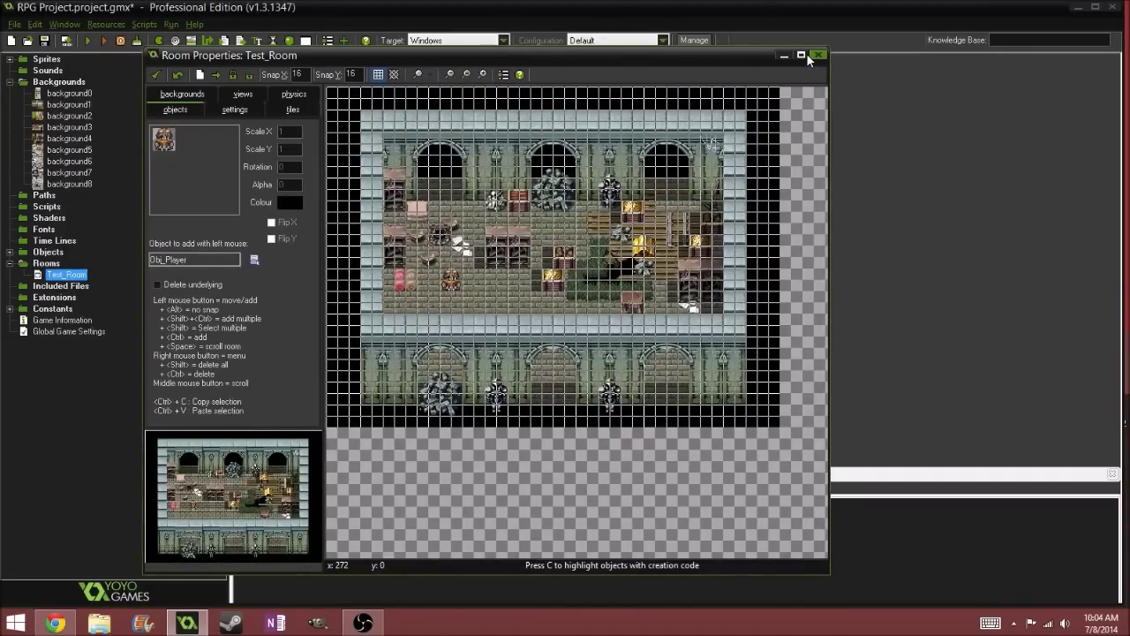
click(798, 53)
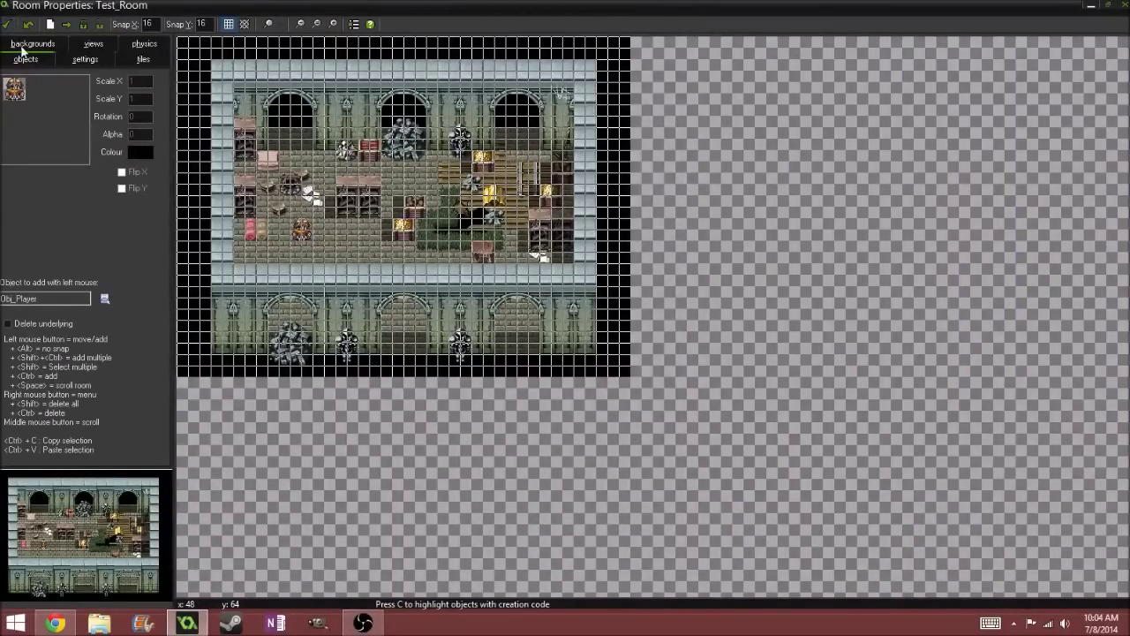
click(142, 59)
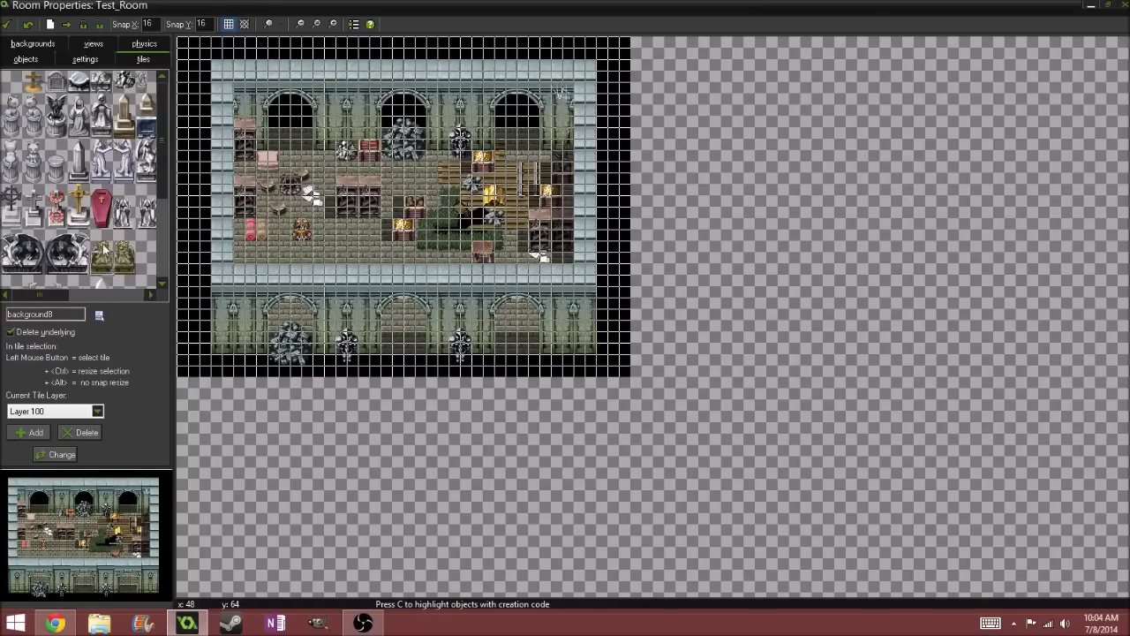
click(102, 199)
ctrl+scroll(256, 247, up, 2)
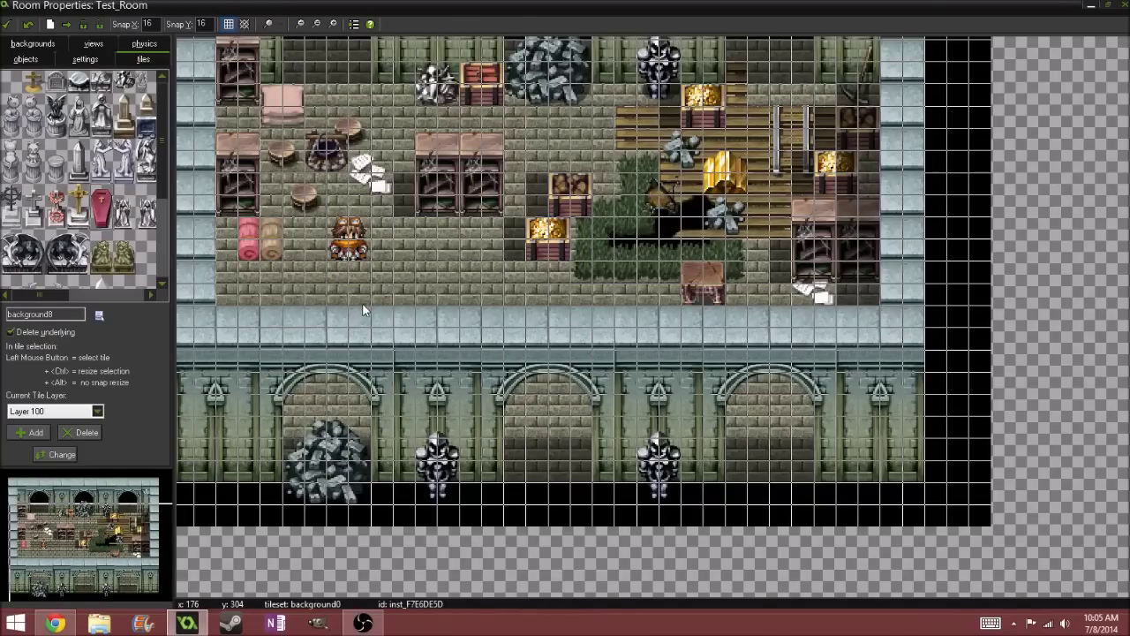
click(959, 428)
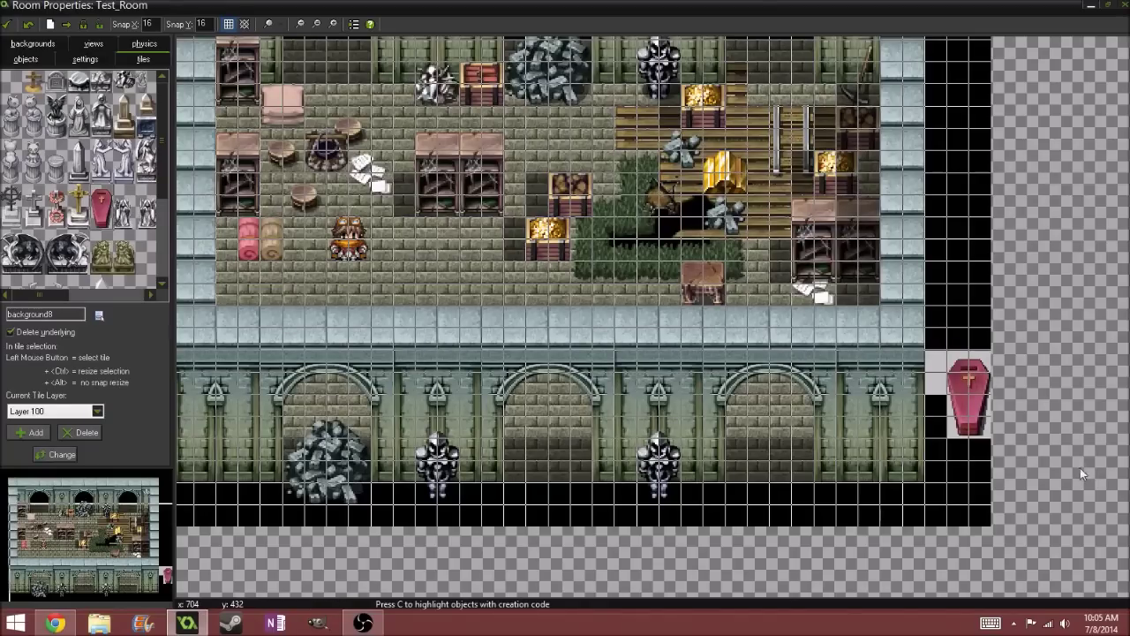
- Remove the coffin tile, restore the black border using the background0 tile set, and close Test_Room keeping its changes
click(98, 319)
click(124, 329)
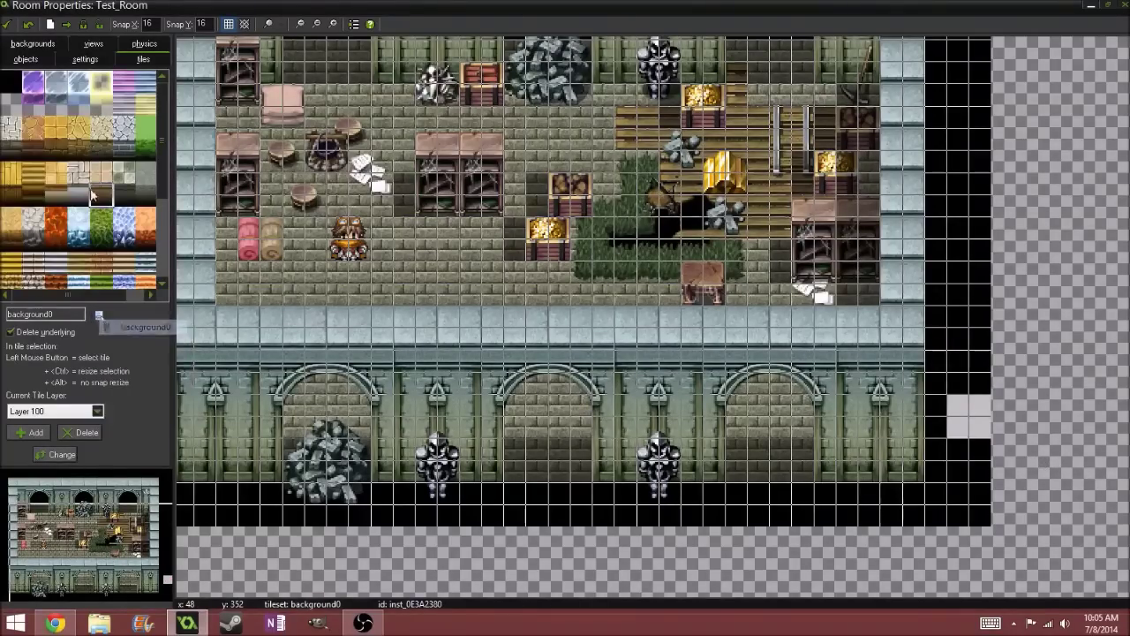
right_click(970, 399)
scroll(953, 399, down, 3)
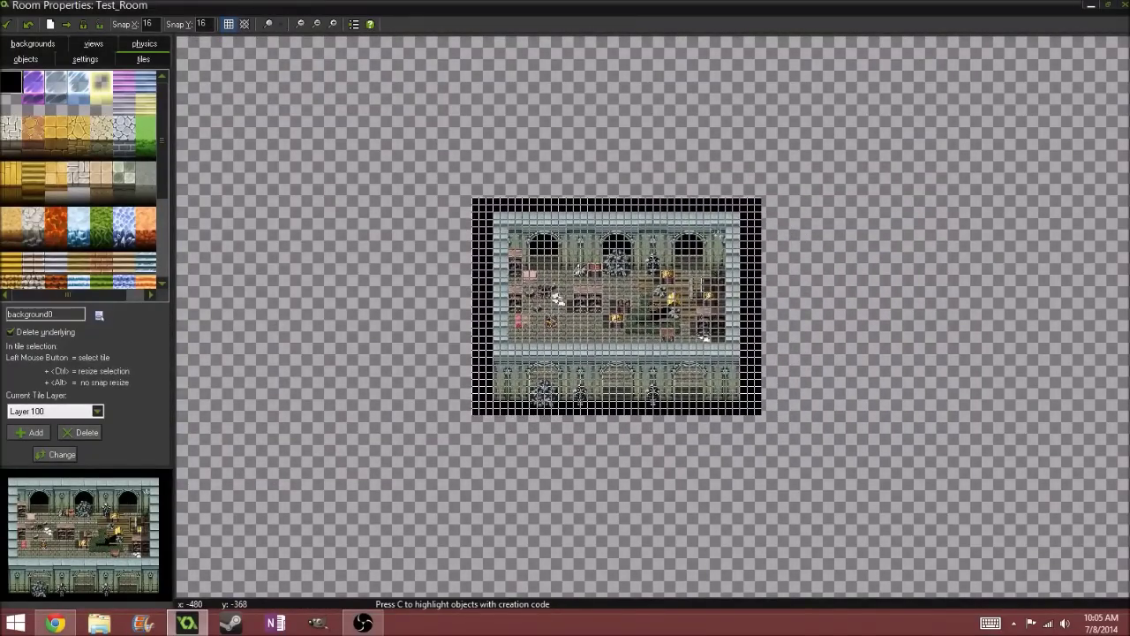
click(9, 25)
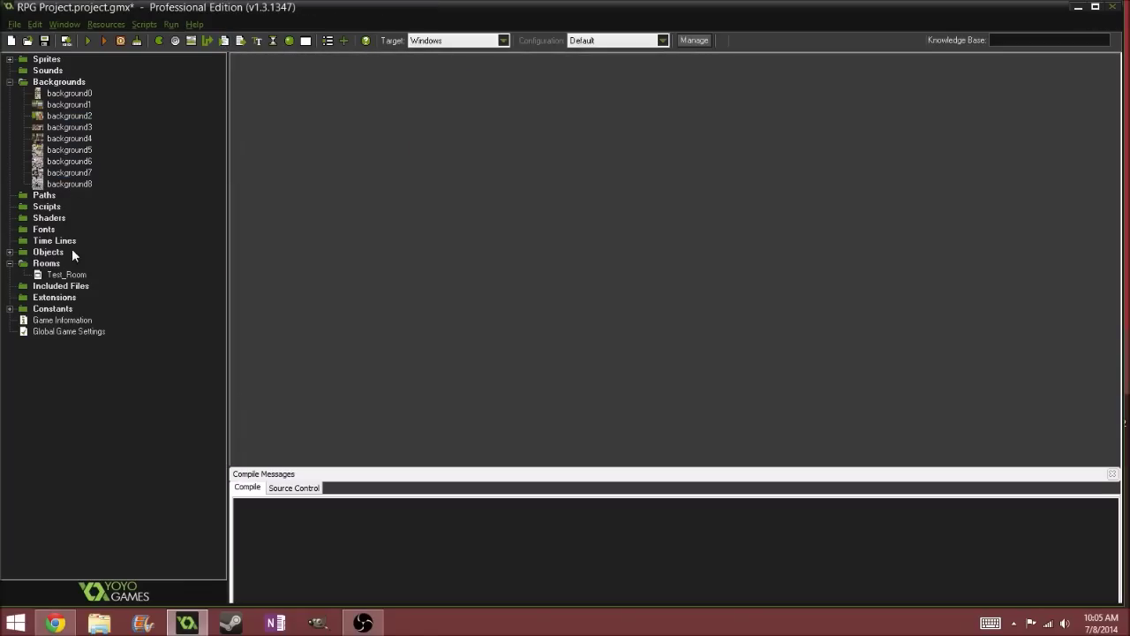
- Reopen Test_Room with the grid hidden, examine the finished tile layout up close, and close the room
double_click(66, 275)
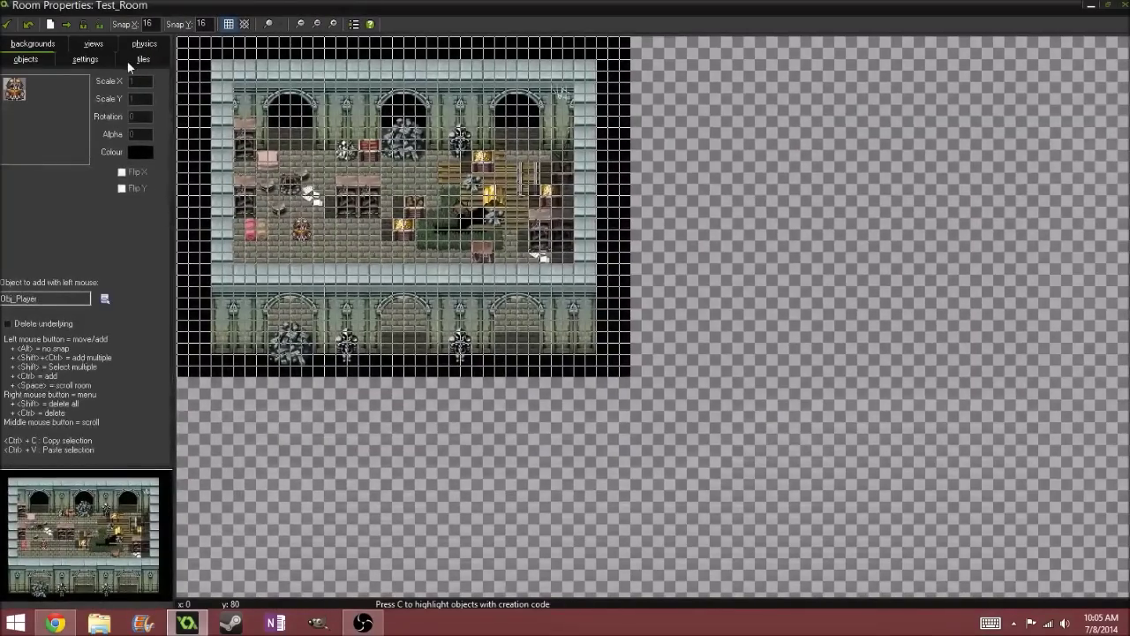
click(227, 23)
ctrl+scroll(324, 205, up, 1)
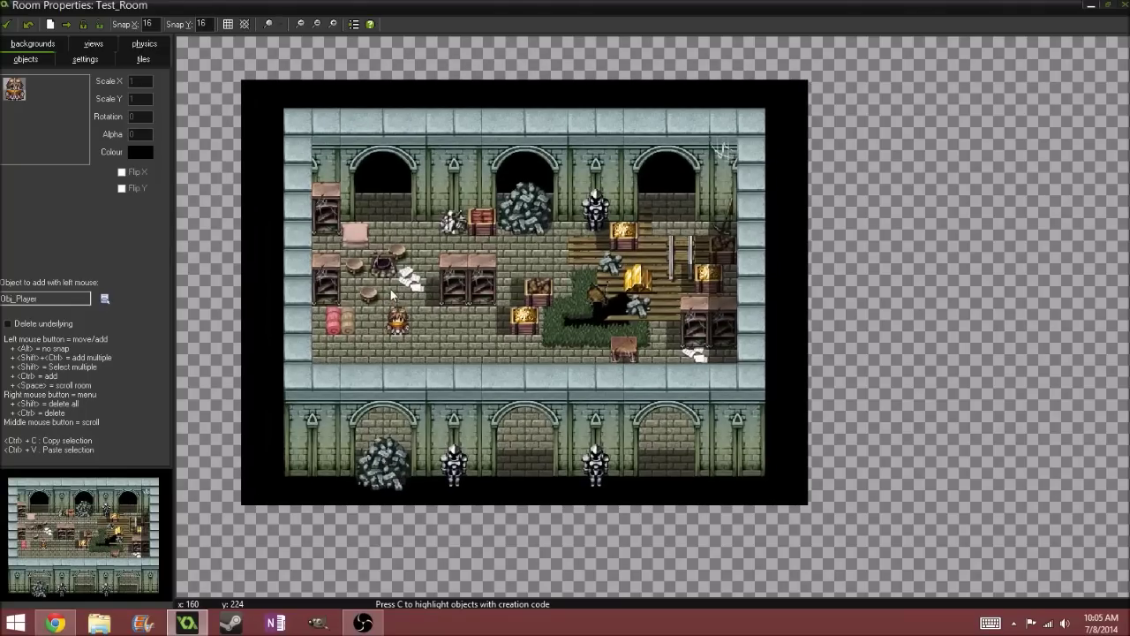
ctrl+scroll(427, 378, up, 1)
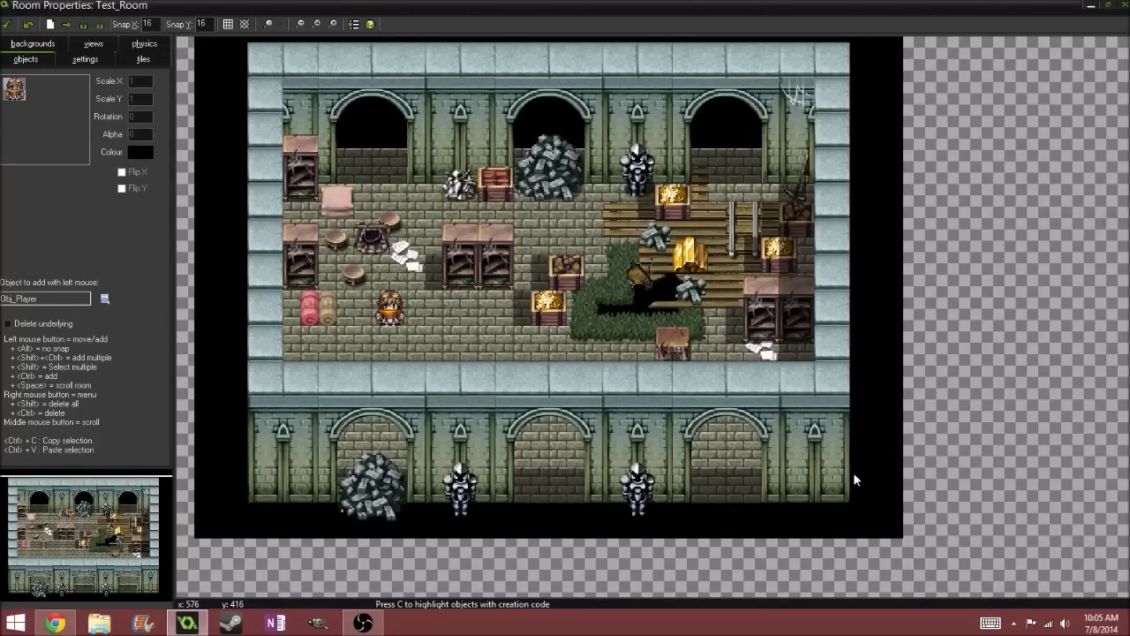
ctrl+scroll(609, 265, up, 1)
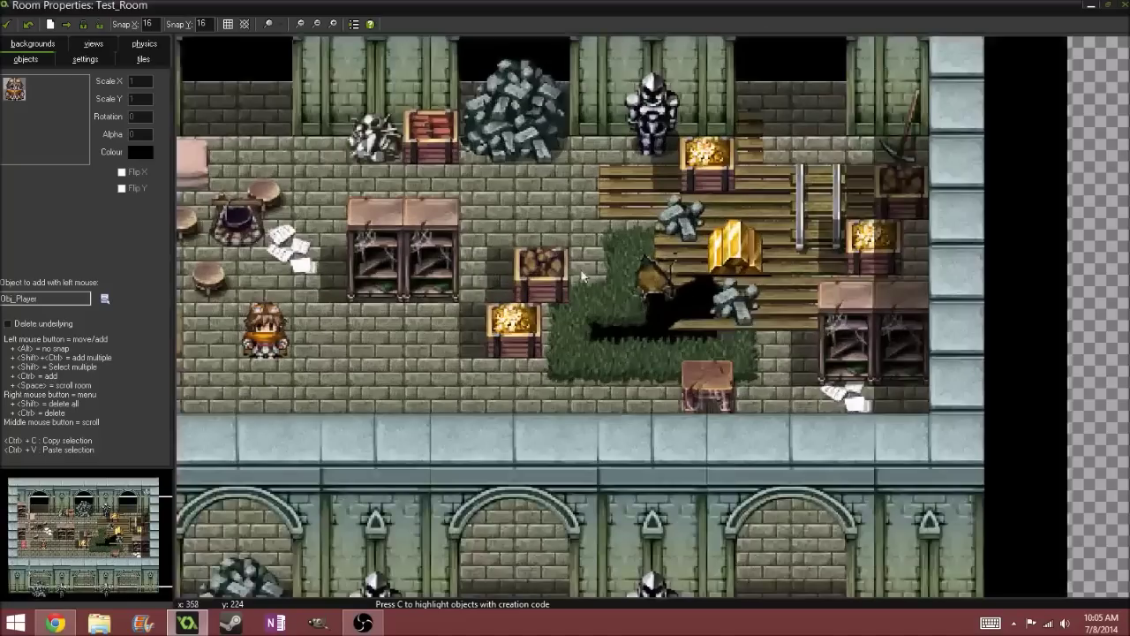
middle_drag(565, 311, 587, 325)
ctrl+scroll(587, 326, down, 1)
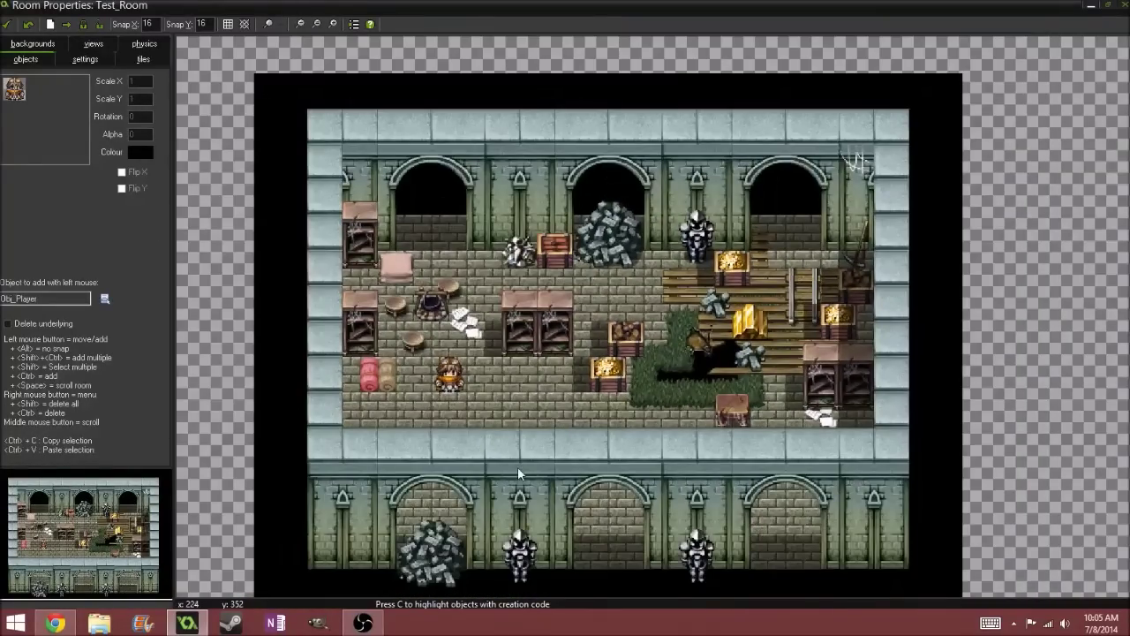
click(7, 24)
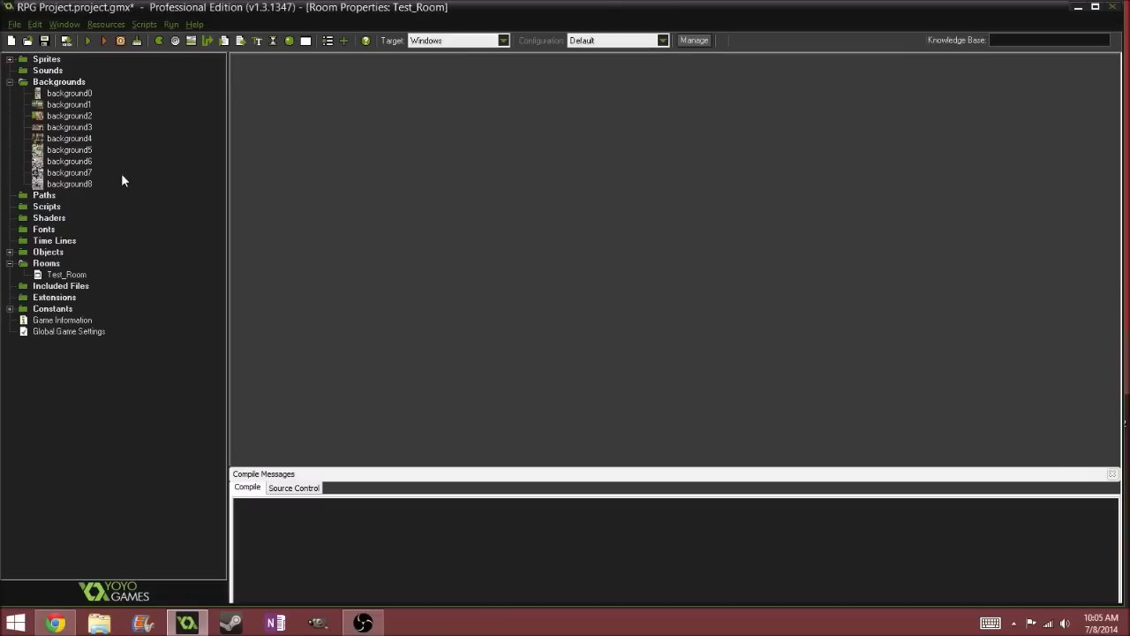
- Create a new sprite and name it Spr_Collision
right_click(40, 59)
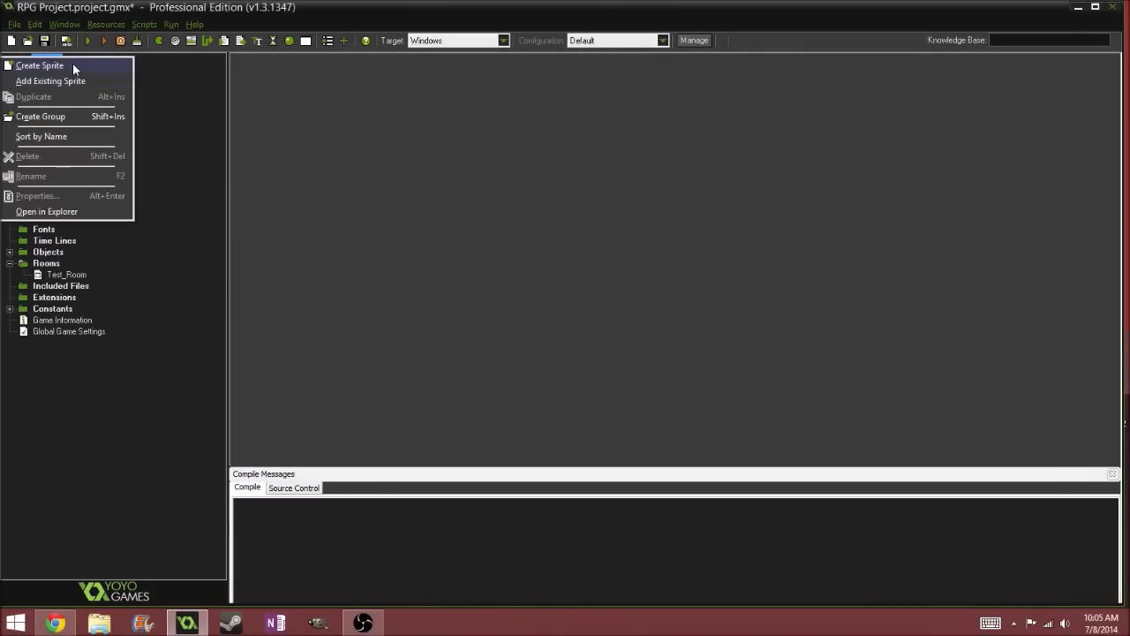
click(72, 63)
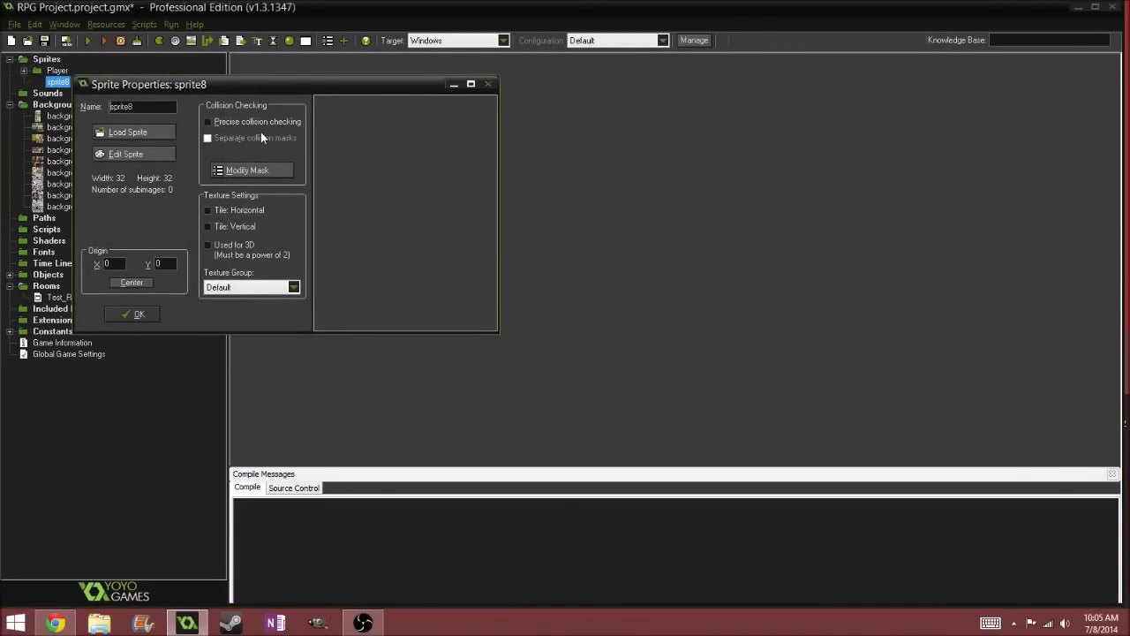
text(SP)
key(BackSpace)
text(pr)
text(Colliso)
text(n)
key(BackSpace)
key(BackSpace)
key(BackSpace)
text(sion)
- Create a blank 32 x 32 image for Spr_Collision and open it for painting
click(104, 155)
click(363, 104)
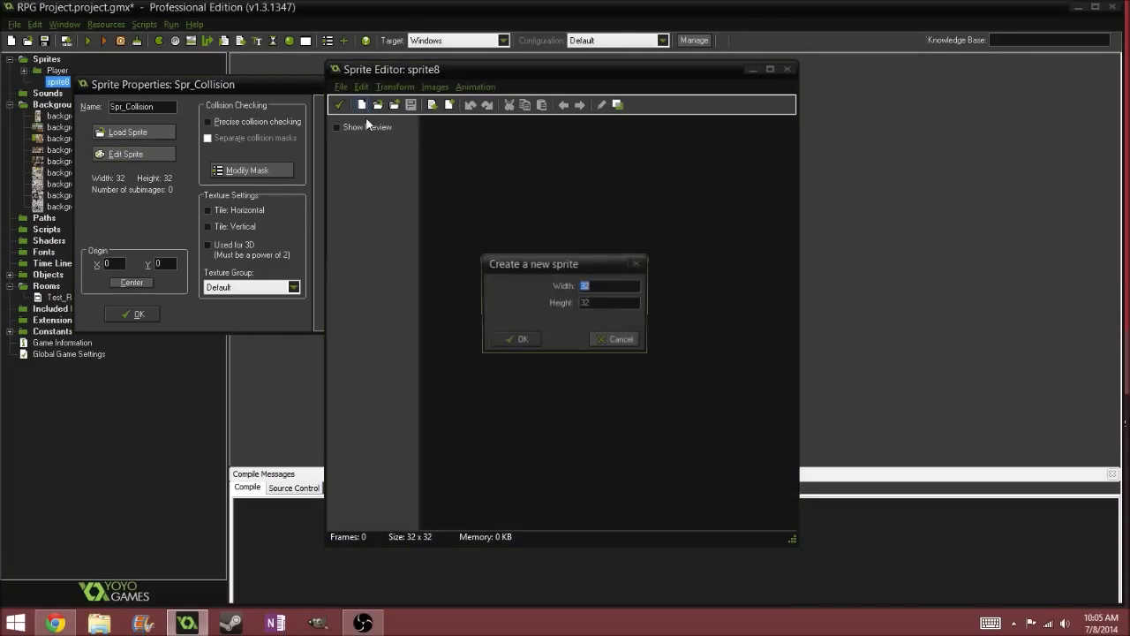
click(519, 337)
double_click(447, 131)
scroll(465, 178, up, 1)
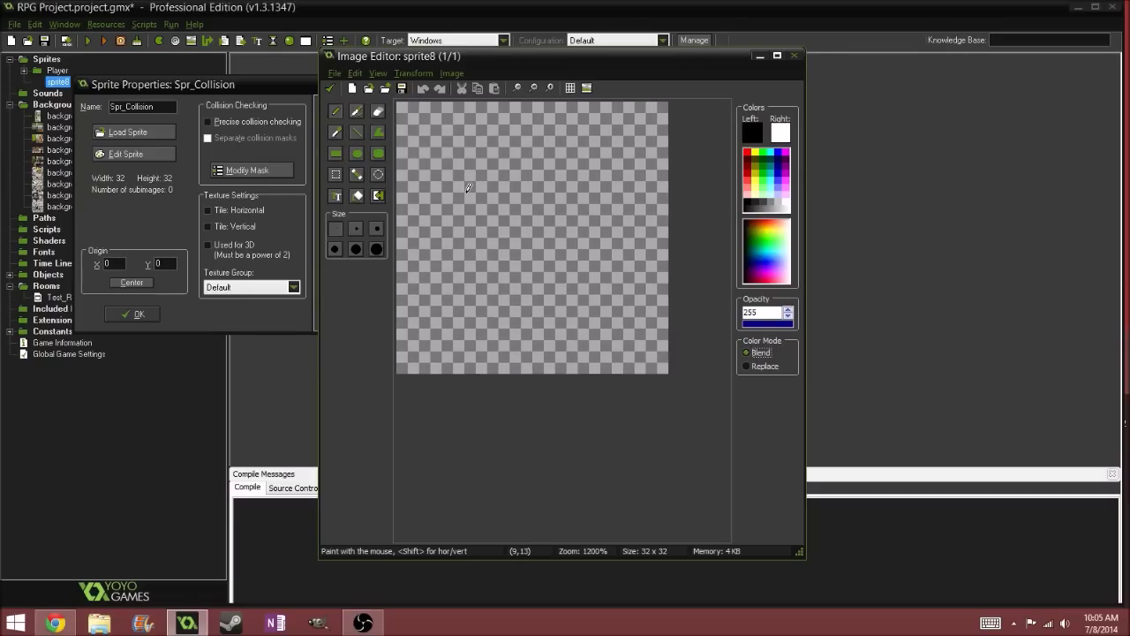
- Draw a dark red rectangle outline along the edges of the whole sprite image, undoing the freehand trial stroke
click(748, 152)
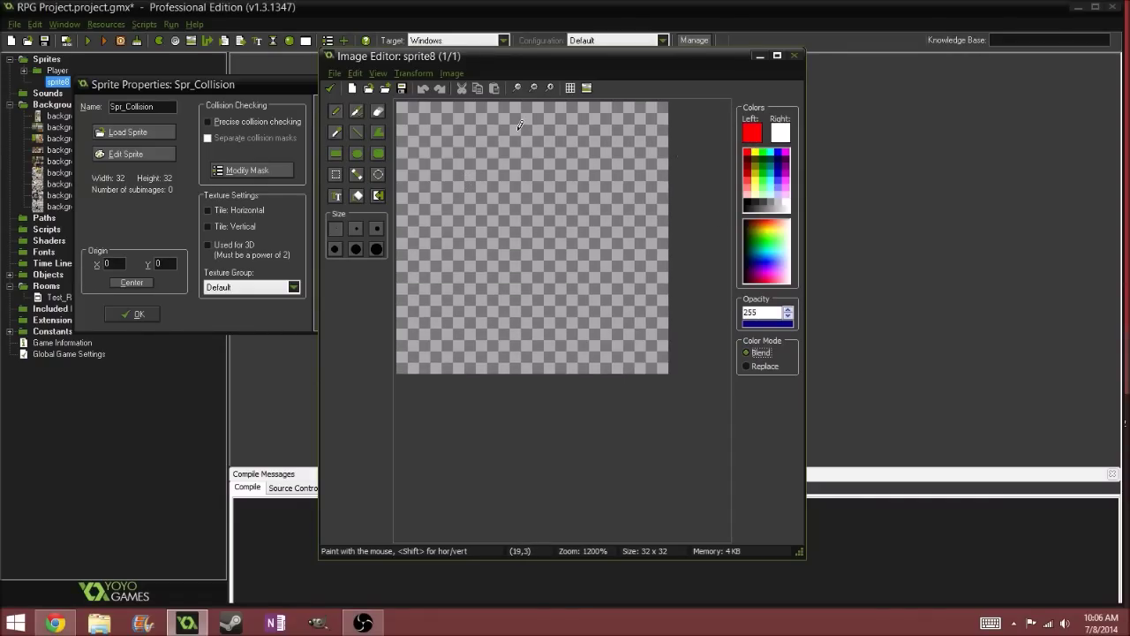
click(750, 159)
mouse_move(400, 105)
mouse_down()
mouse_move(412, 153)
mouse_move(520, 301)
mouse_move(546, 316)
mouse_up()
click(423, 87)
click(335, 153)
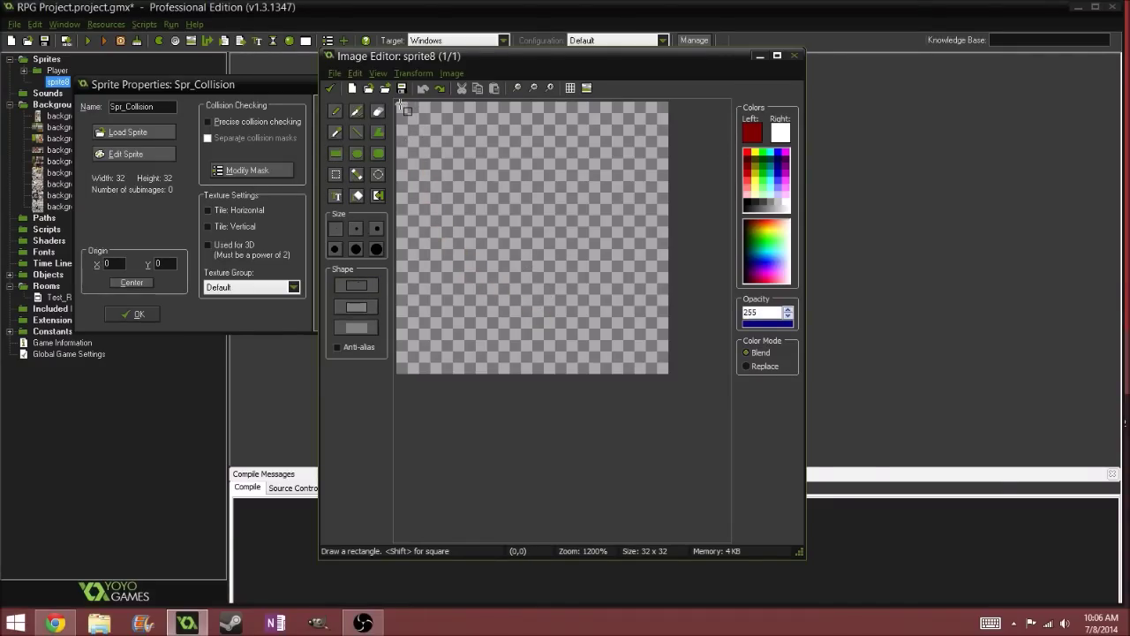
drag(400, 104, 664, 373)
scroll(530, 265, up, 1)
scroll(486, 207, down, 1)
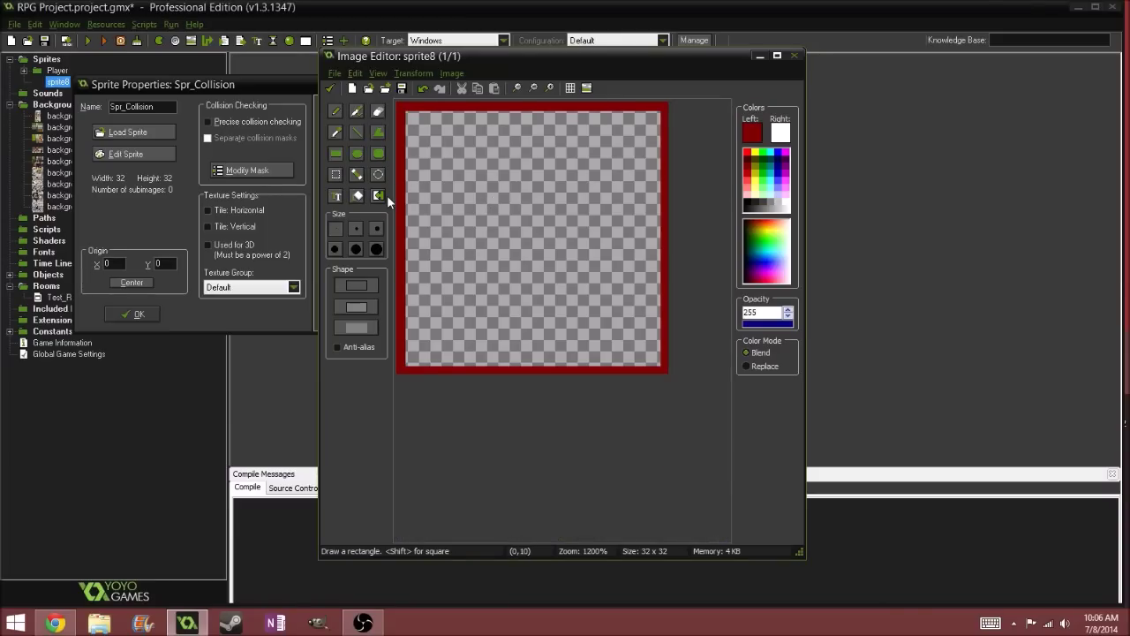
- Flood fill the inside of the dark red outline with bright red at opacity 100
click(747, 152)
key(ctrl+a)
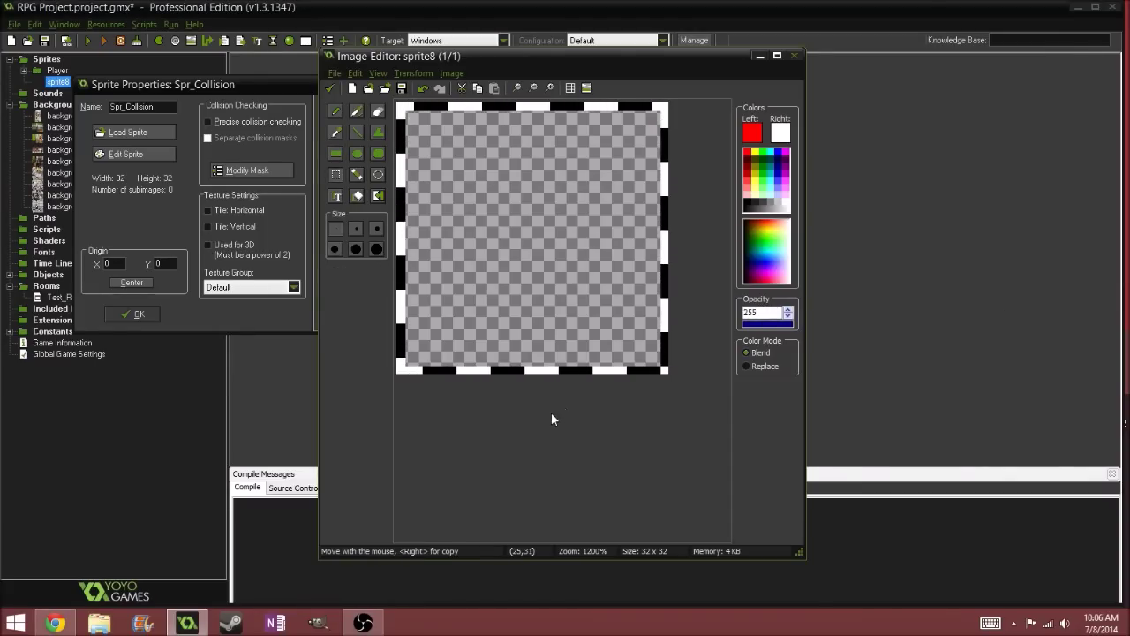
click(335, 111)
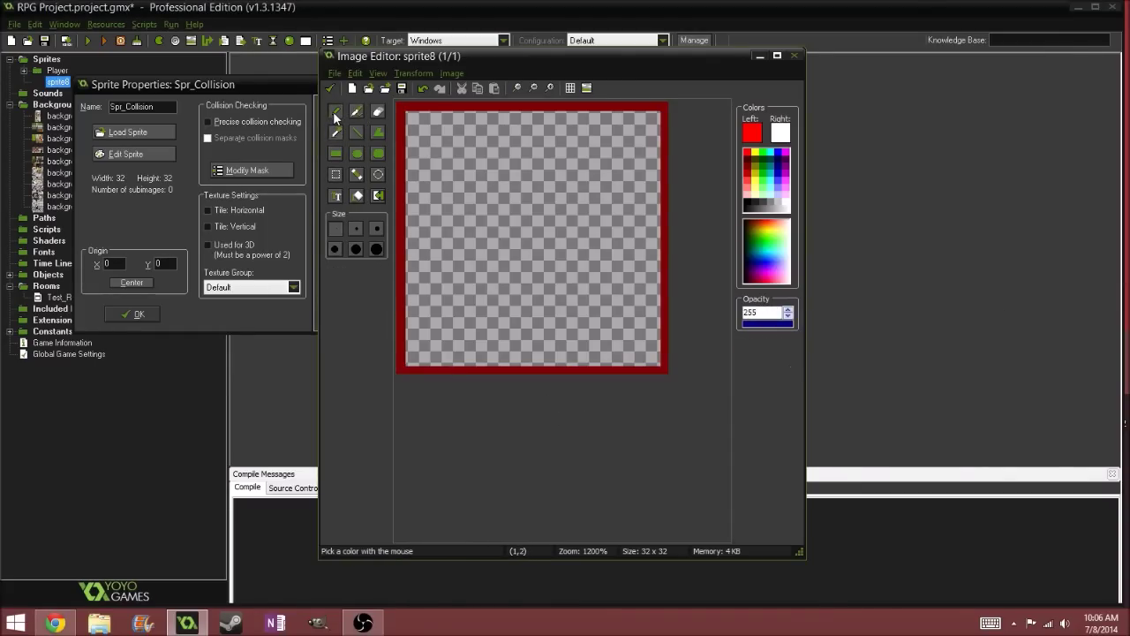
click(333, 112)
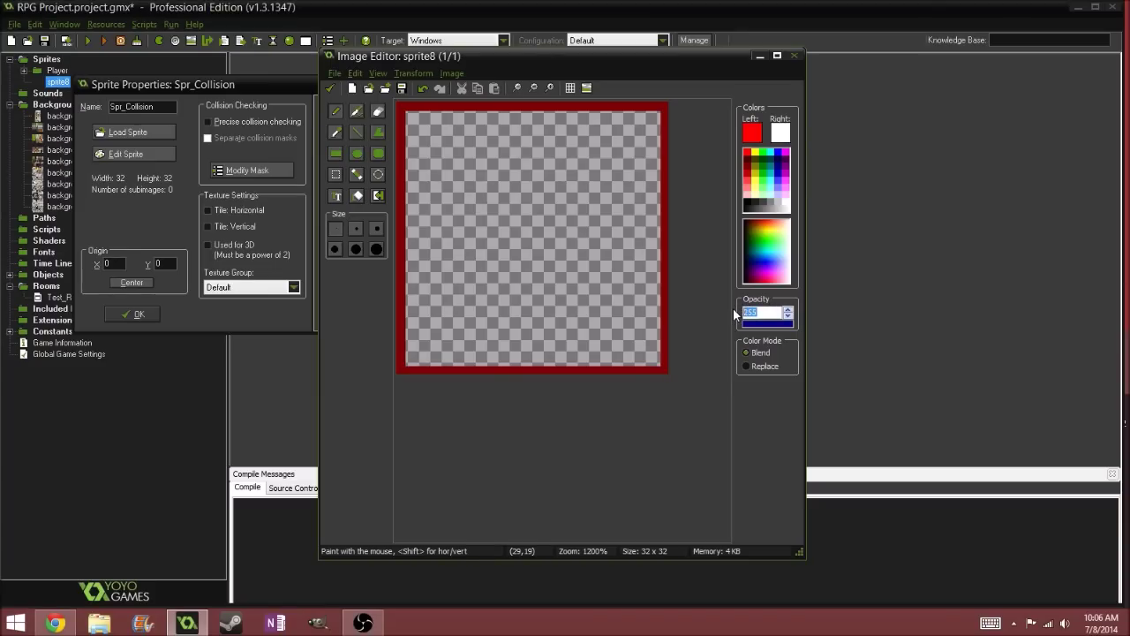
text(100)
click(357, 195)
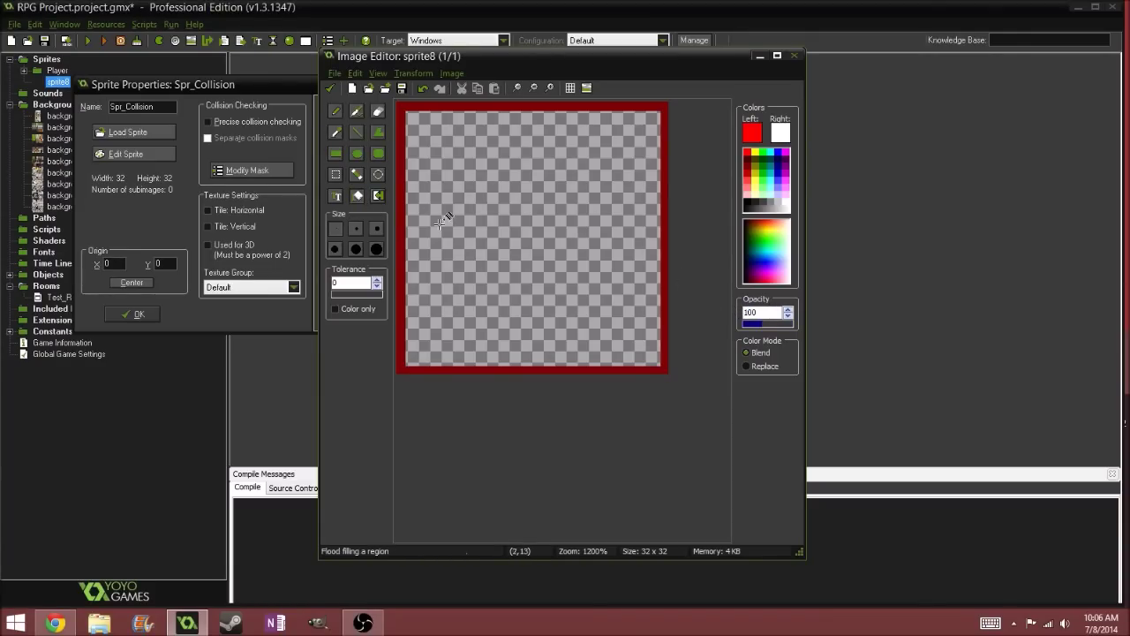
click(549, 222)
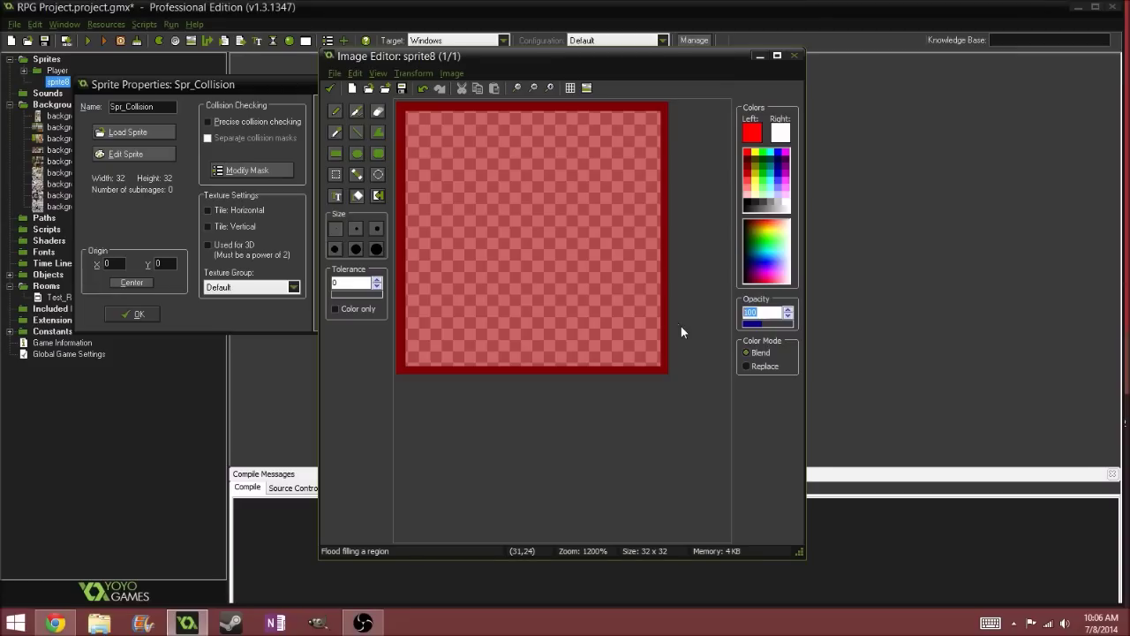
- Set the paint opacity to 255, then accept the image and save the Spr_Collision sprite
text(255)
click(332, 113)
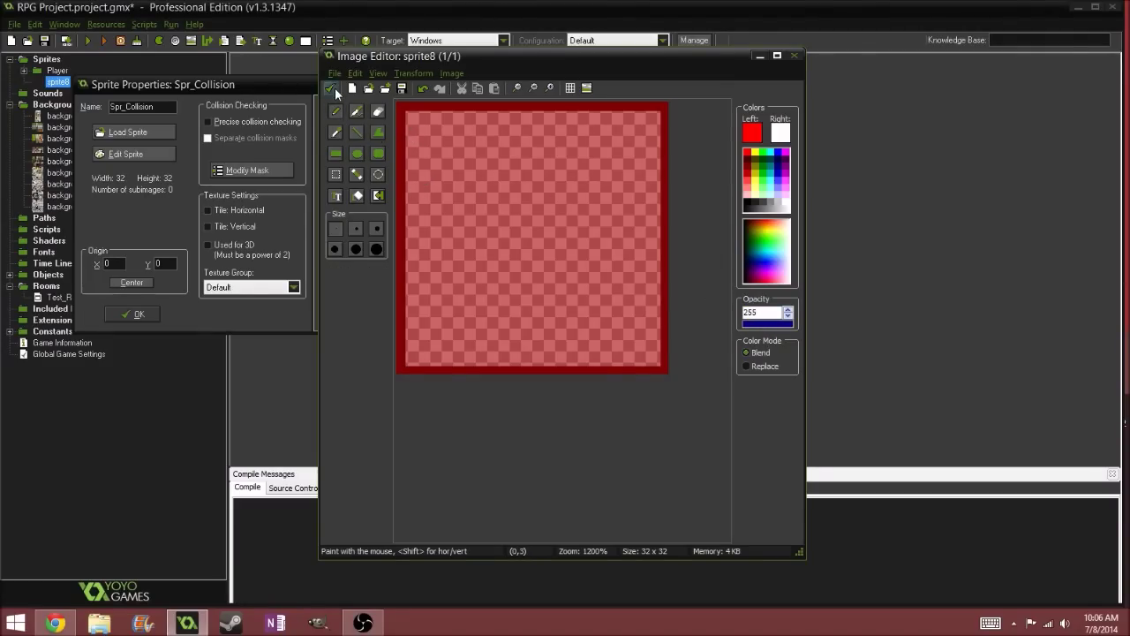
click(333, 88)
click(338, 105)
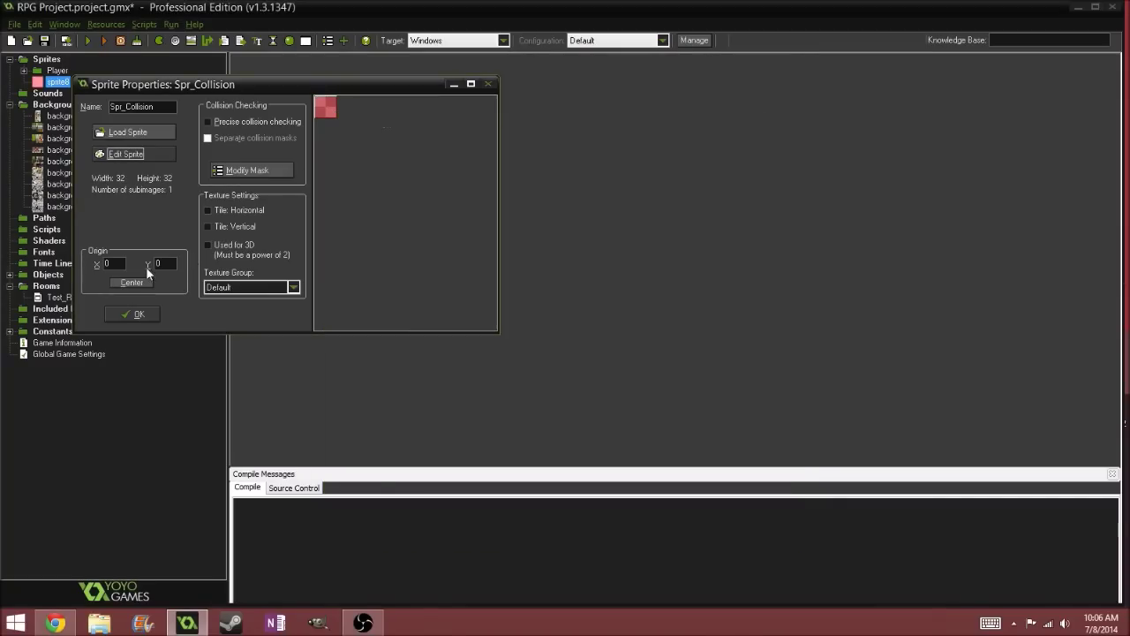
click(132, 313)
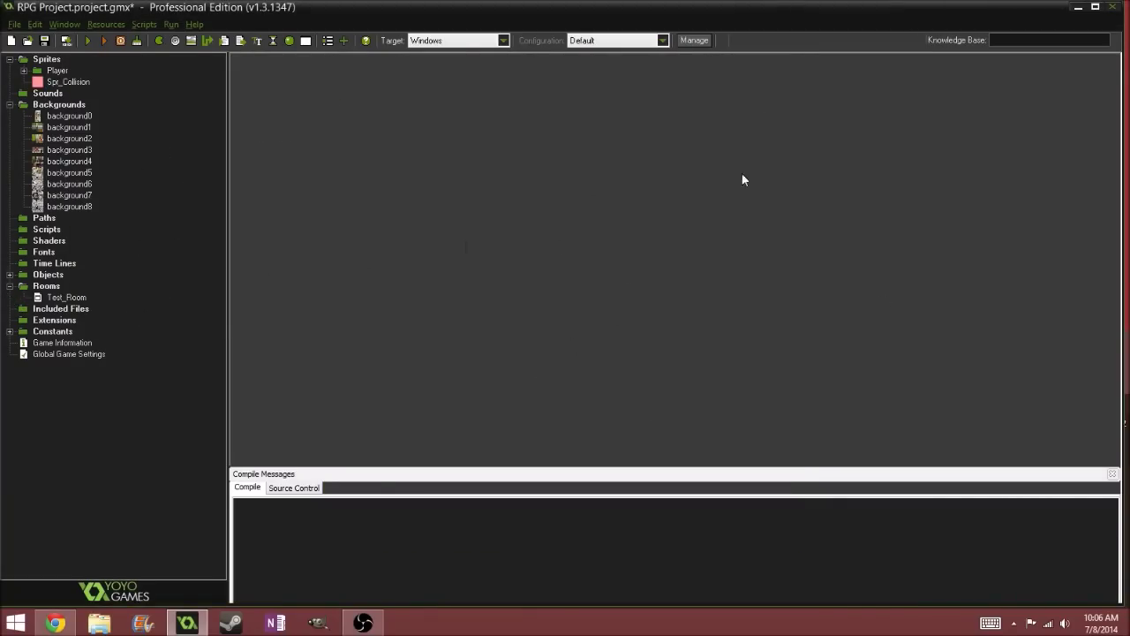
- Create a new object named Obj_Collision and assign it the Spr_Collision sprite
right_click(48, 275)
click(42, 285)
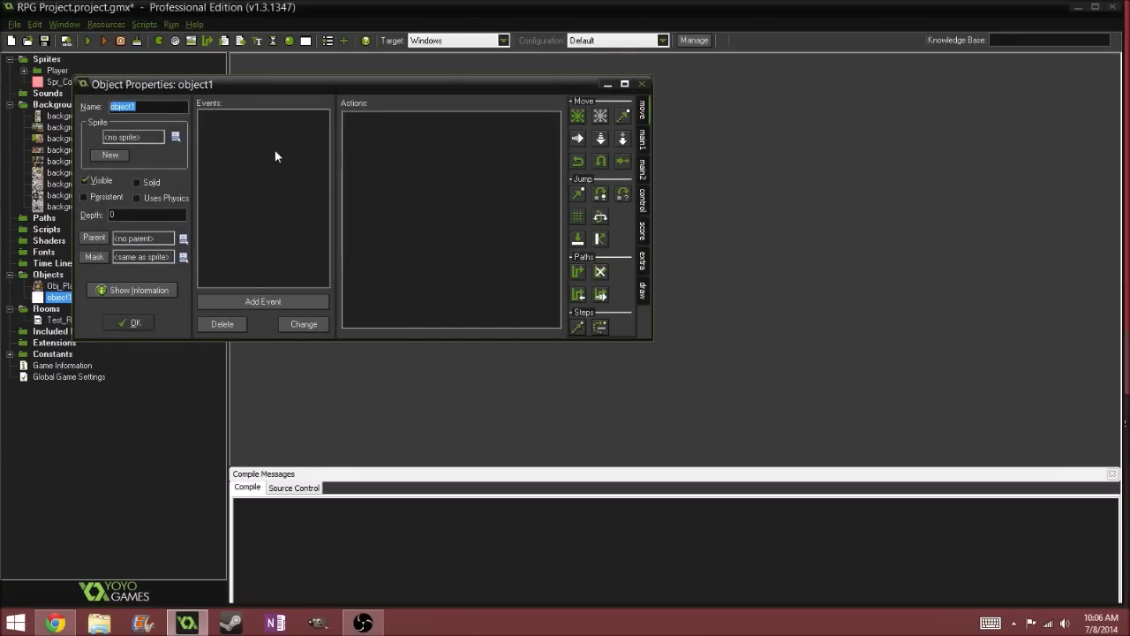
text(Obj_Collision)
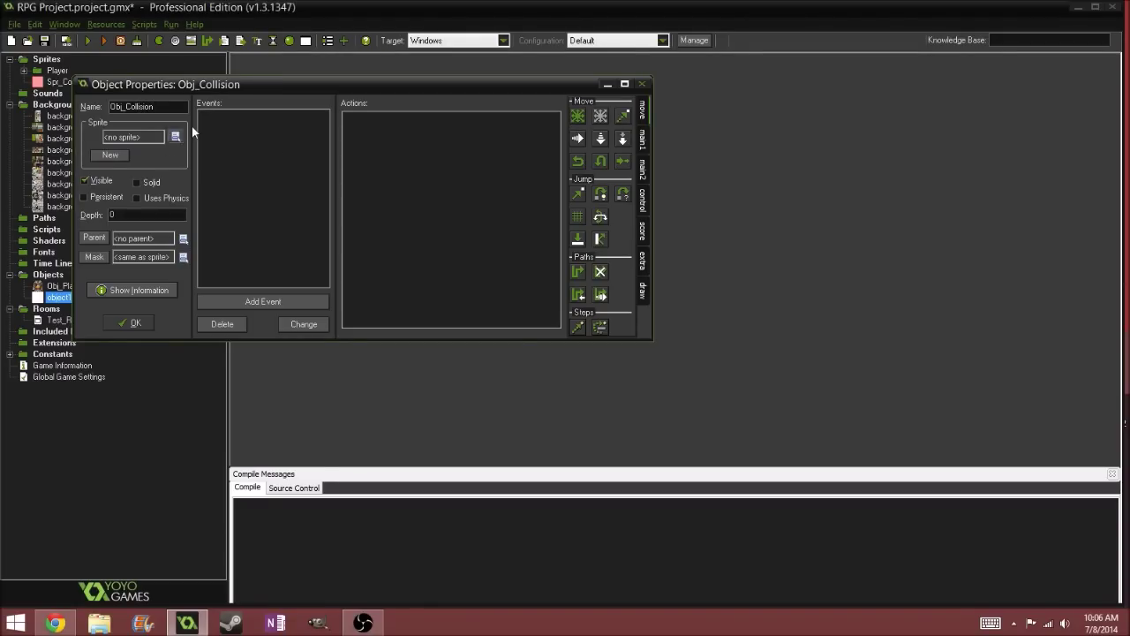
click(175, 138)
click(232, 181)
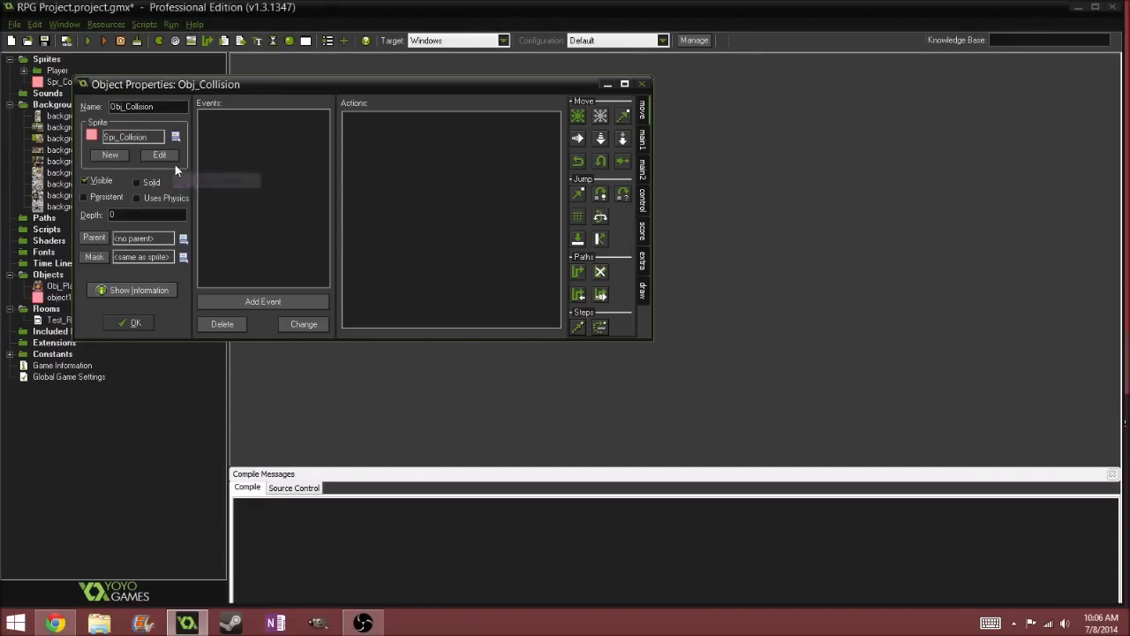
- Make Obj_Collision solid and turn off its visibility
drag(189, 87, 268, 120)
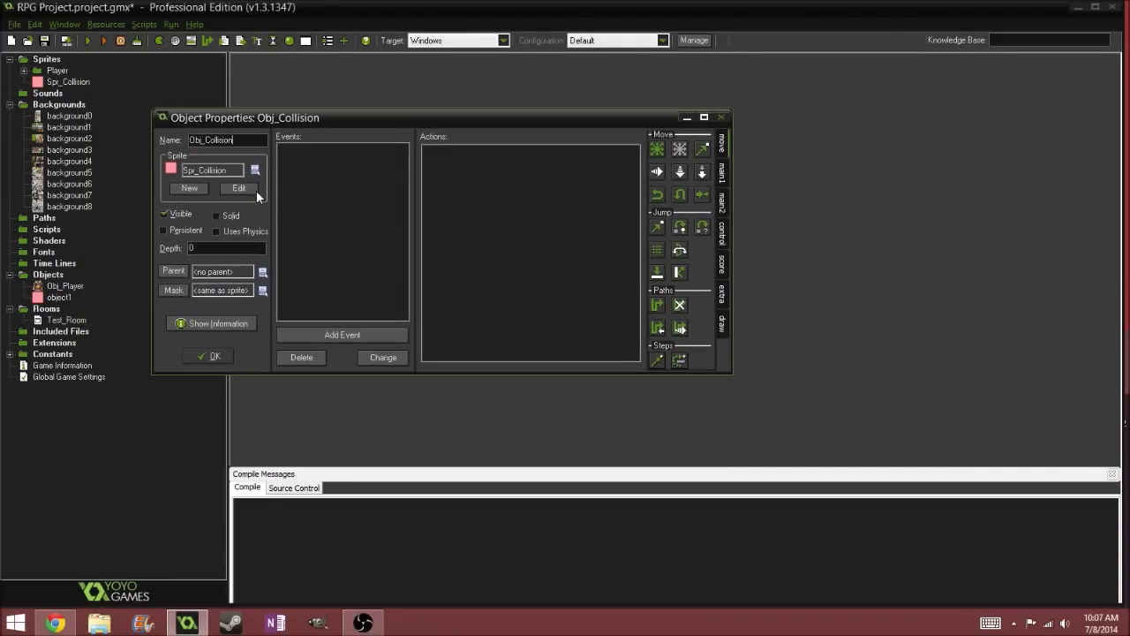
click(216, 215)
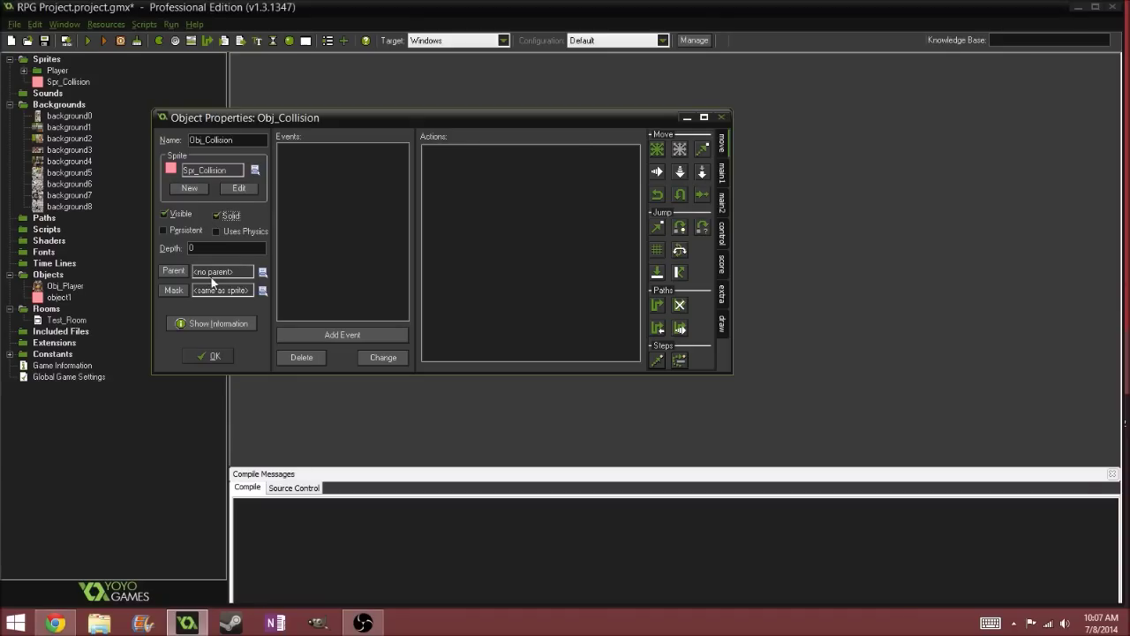
click(163, 215)
- Examine the place_free checks in Obj_Player's Step event code, starting with Move Down, and close Obj_Player
drag(229, 121, 306, 187)
double_click(65, 285)
click(134, 234)
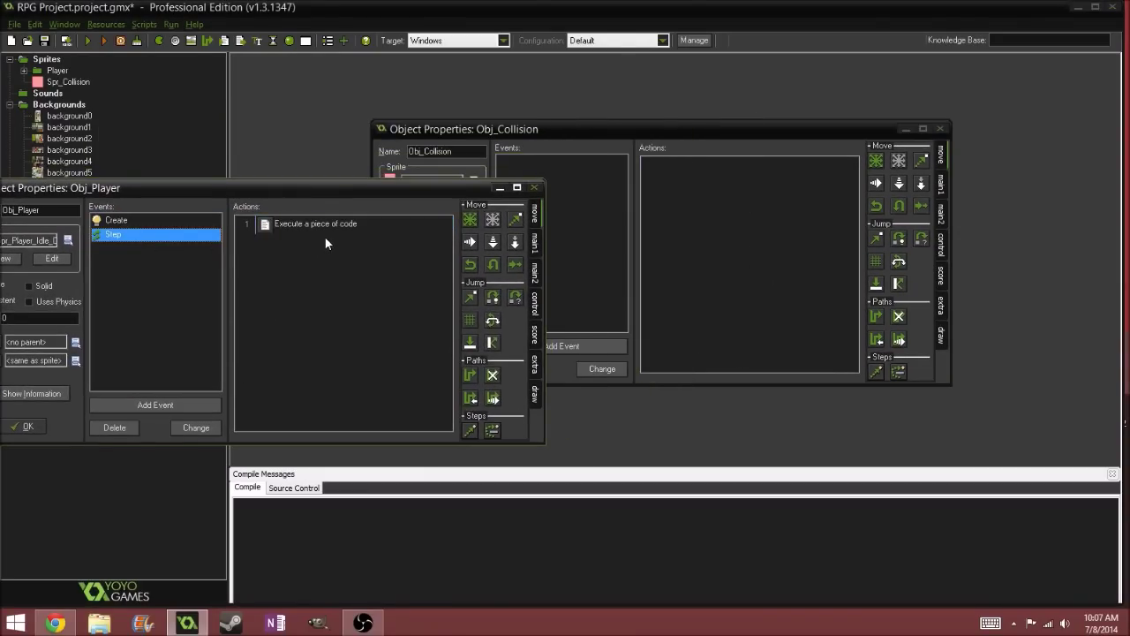
double_click(300, 225)
drag(668, 159, 522, 160)
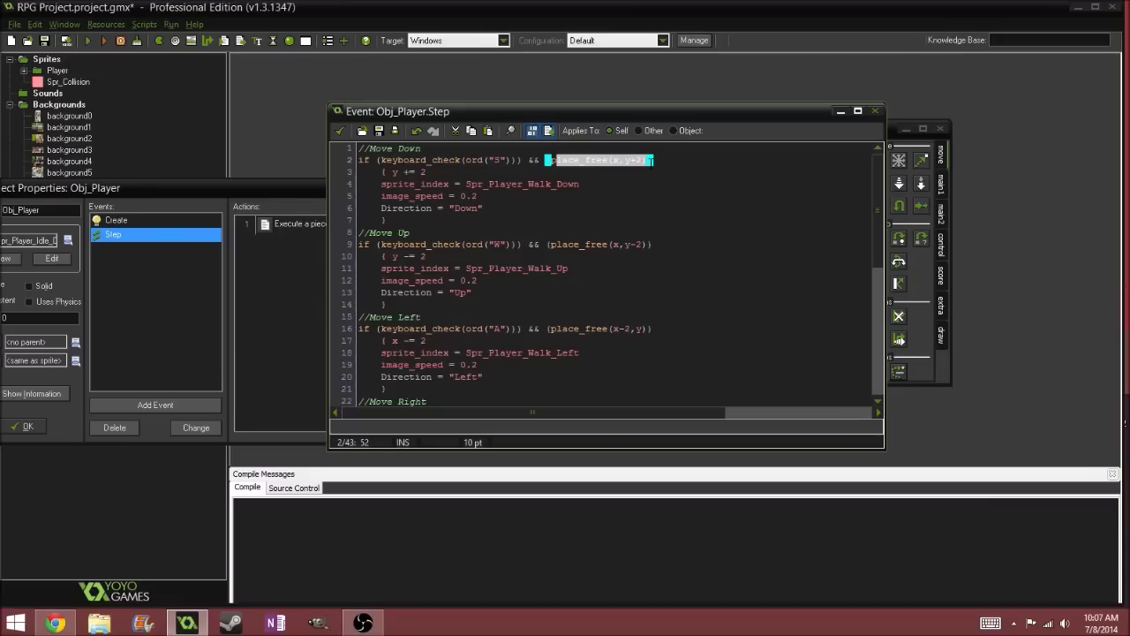
click(677, 162)
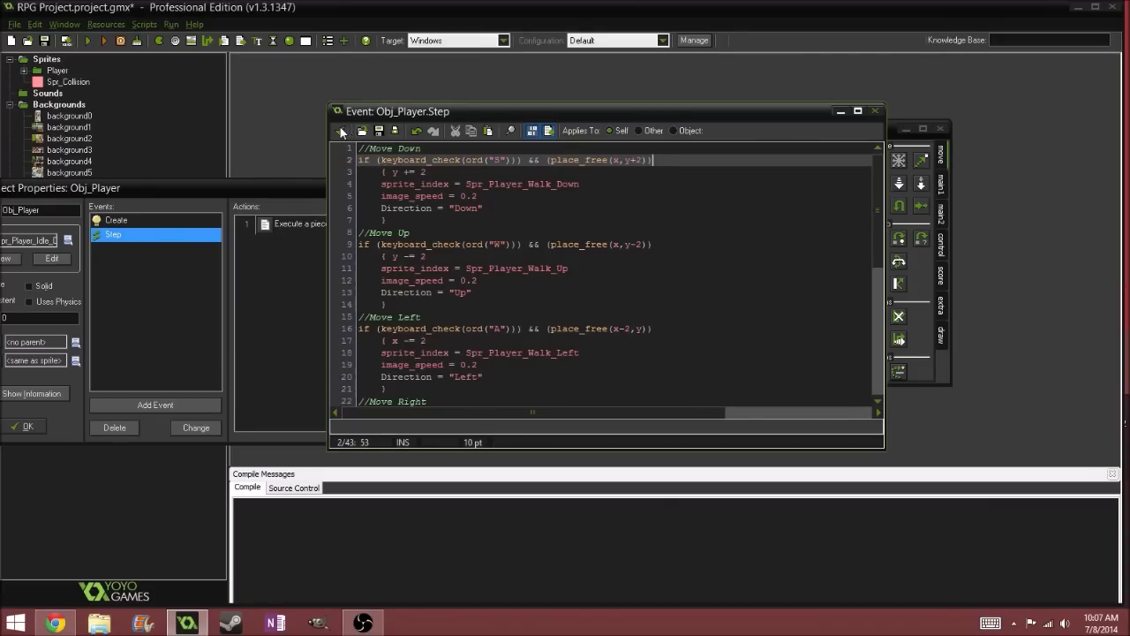
click(339, 131)
drag(275, 196, 404, 176)
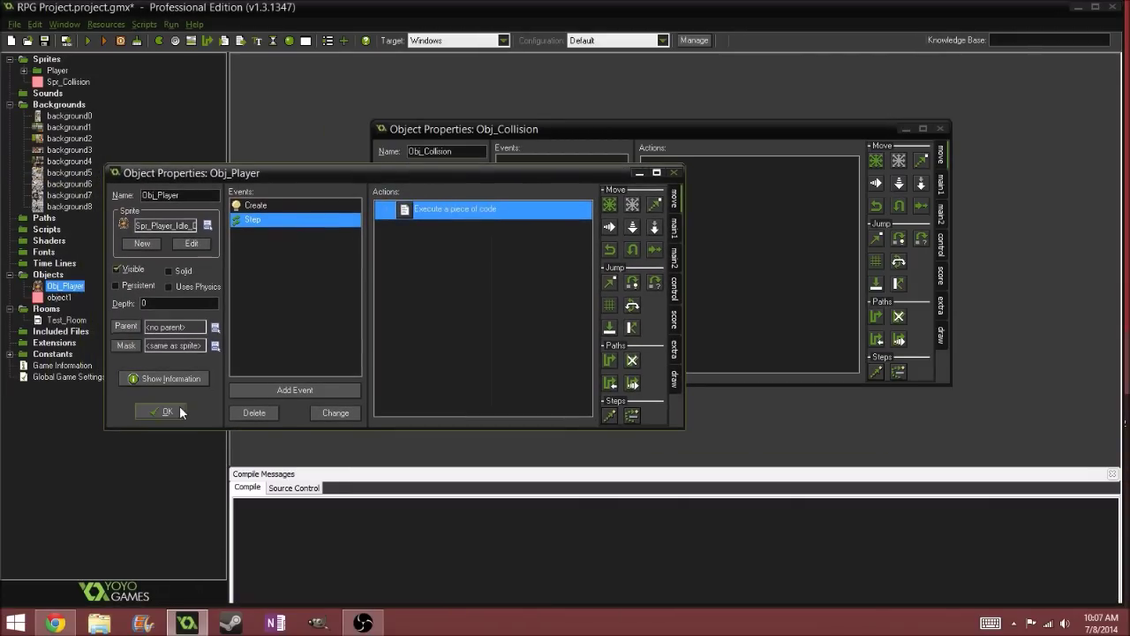
click(139, 408)
- Accept the Obj_Collision properties and create an empty sprite named Spr_Collision_Off
drag(499, 126, 391, 112)
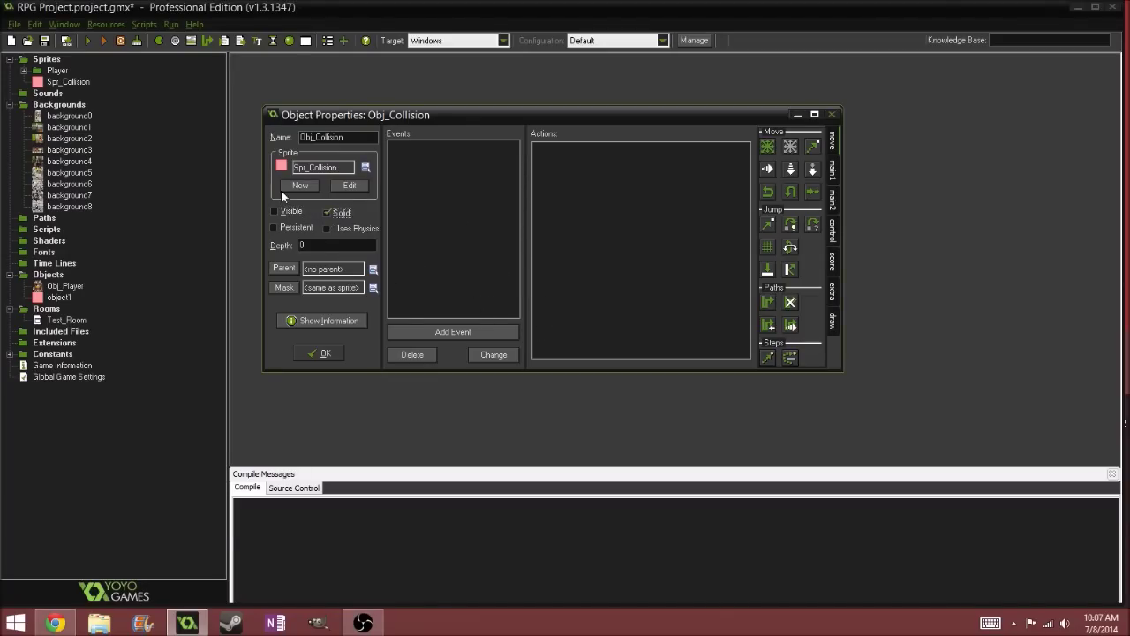
click(322, 355)
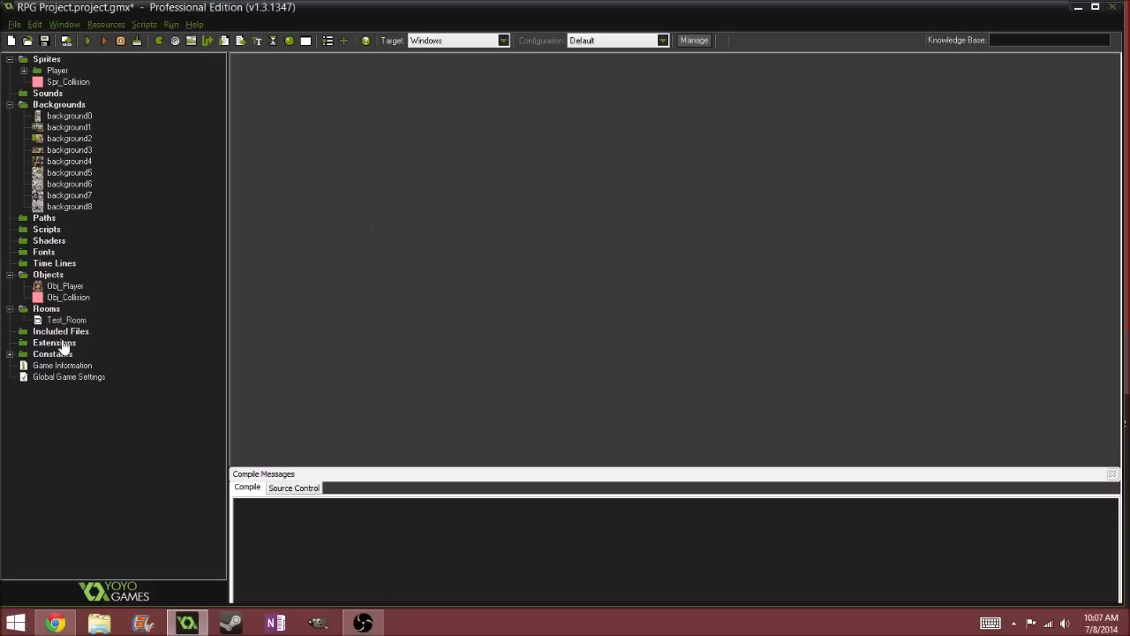
right_click(46, 59)
click(49, 64)
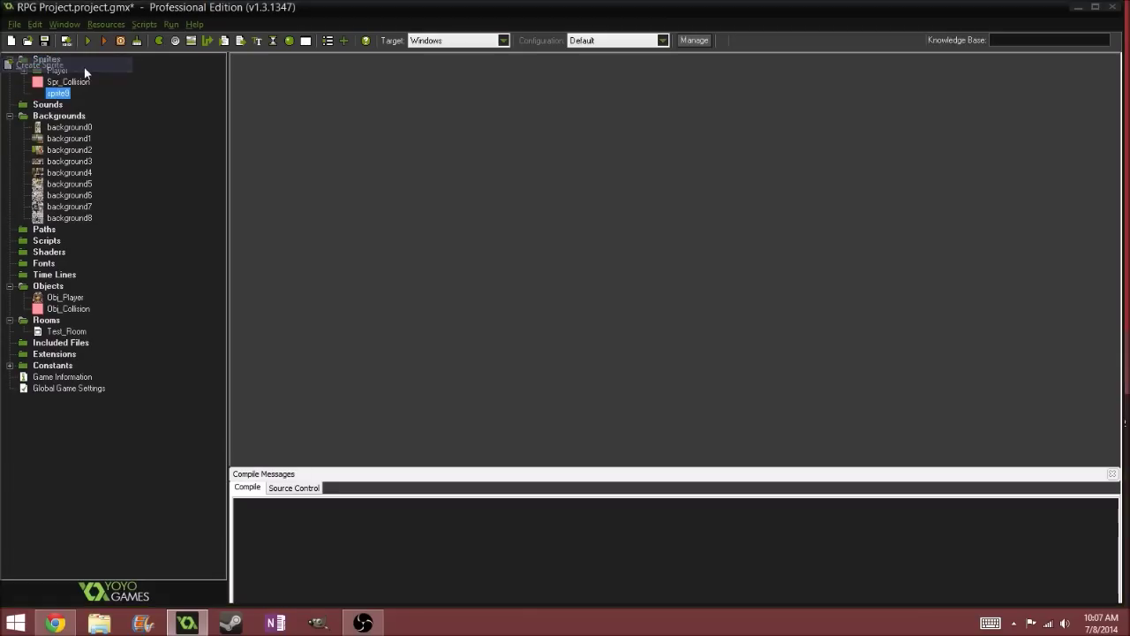
text(Spr_Collisio)
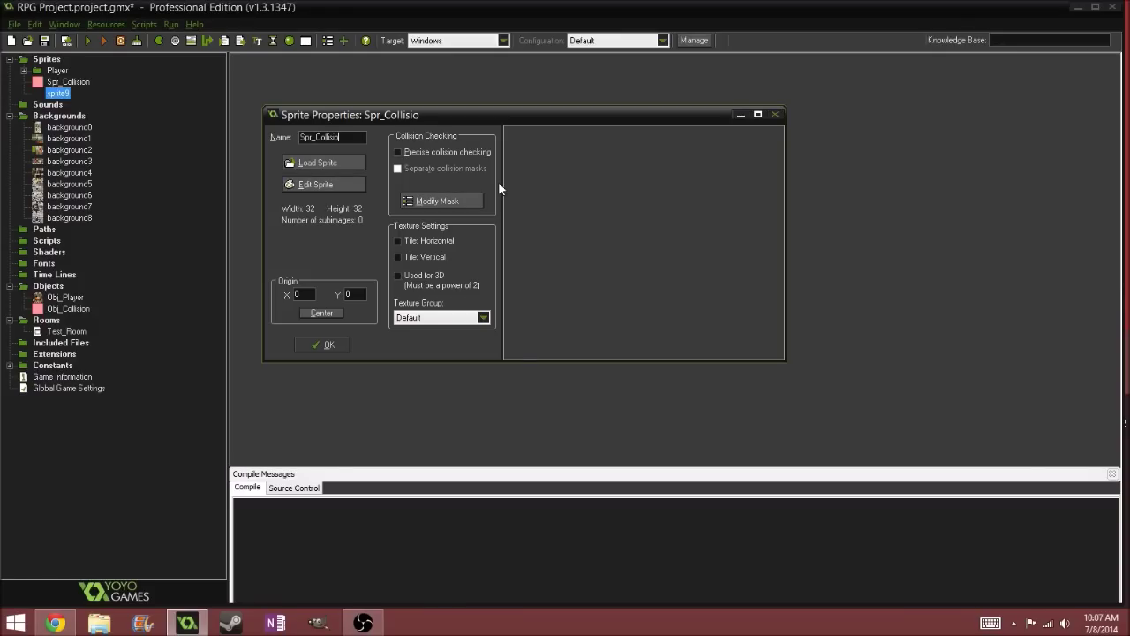
text(n_Off)
click(321, 345)
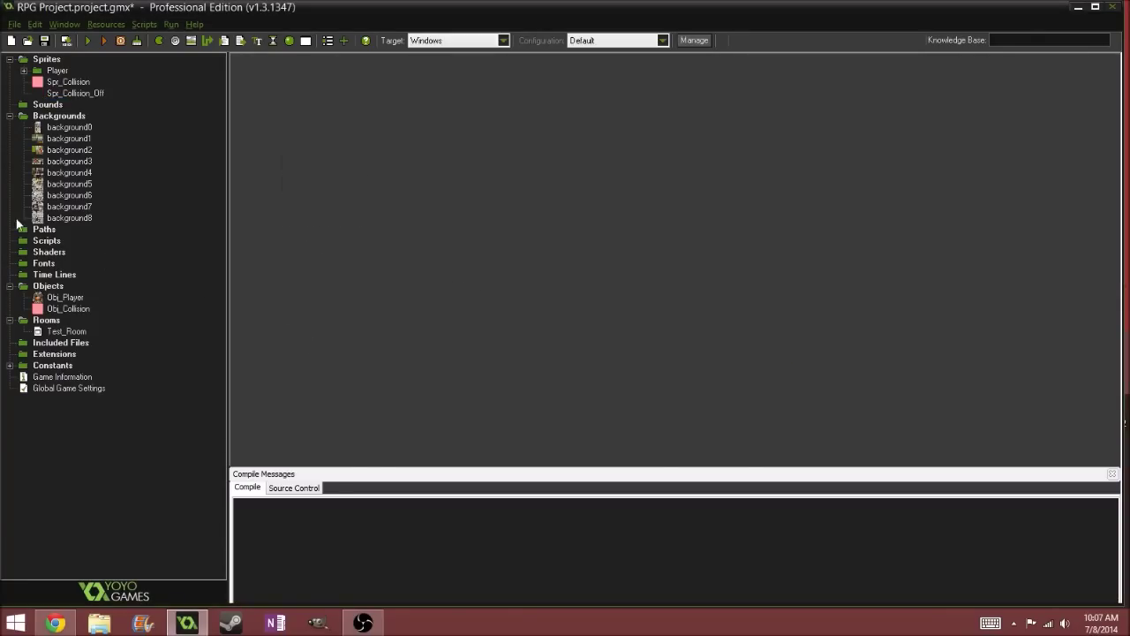
- In Test_Room, choose Obj_Collision as the object to add and place one instance at the lower-left end of the bottom wall
double_click(66, 331)
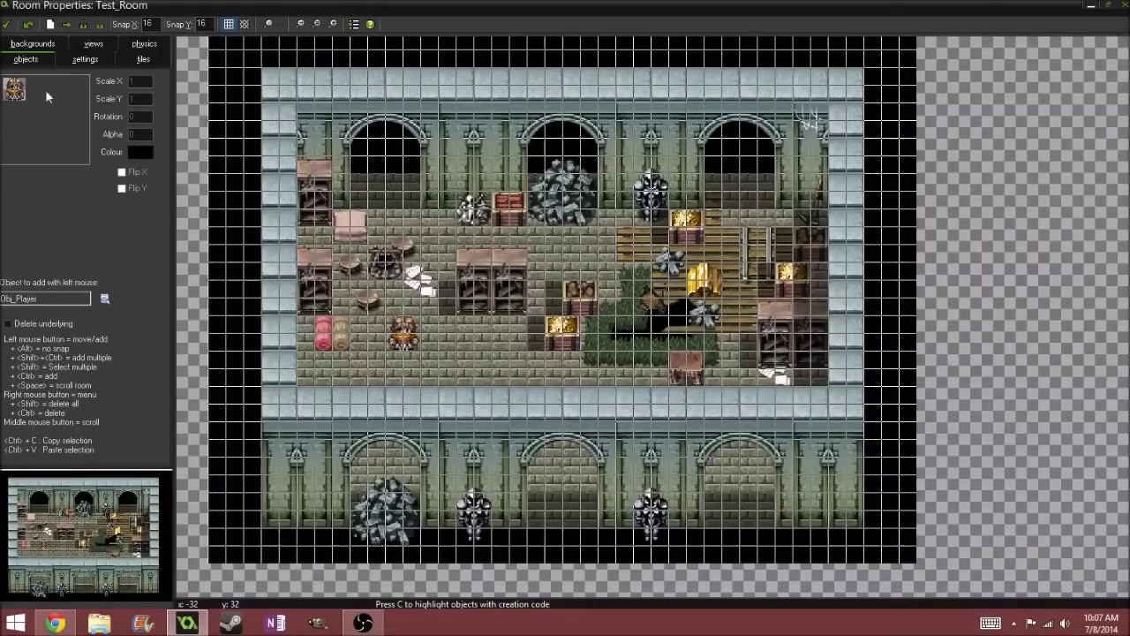
click(103, 300)
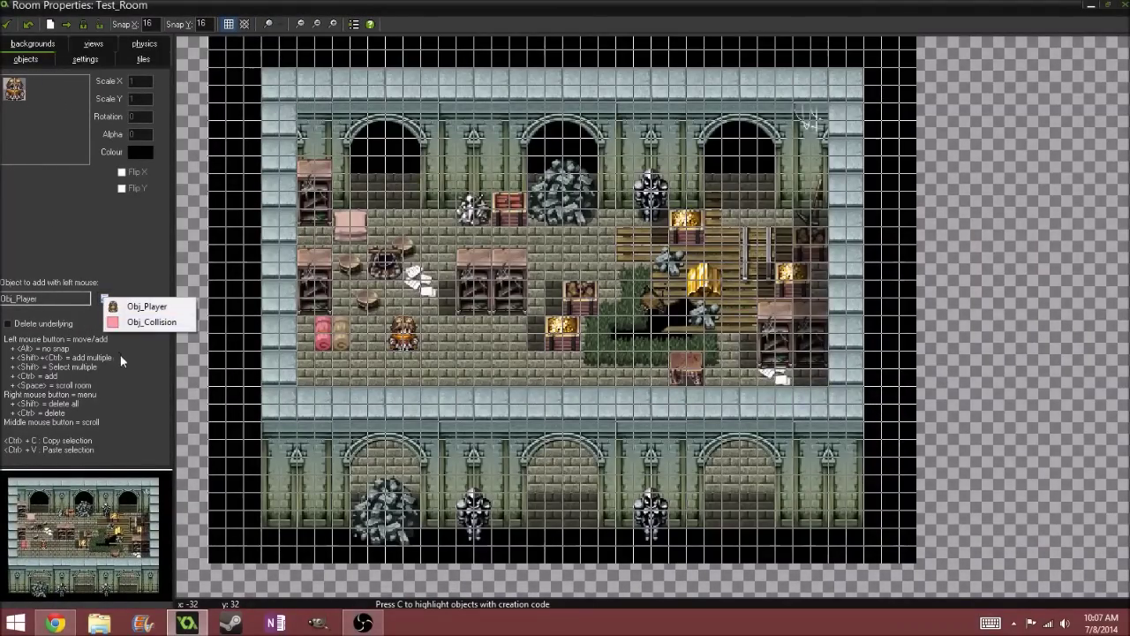
click(138, 324)
ctrl+scroll(336, 380, up, 1)
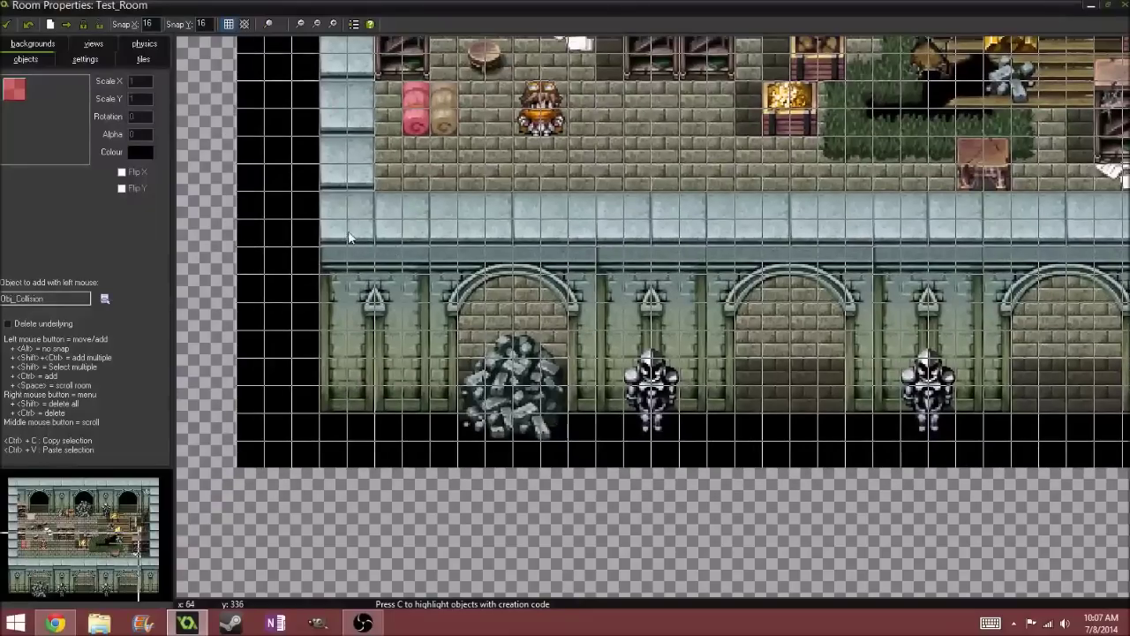
drag(325, 197, 376, 361)
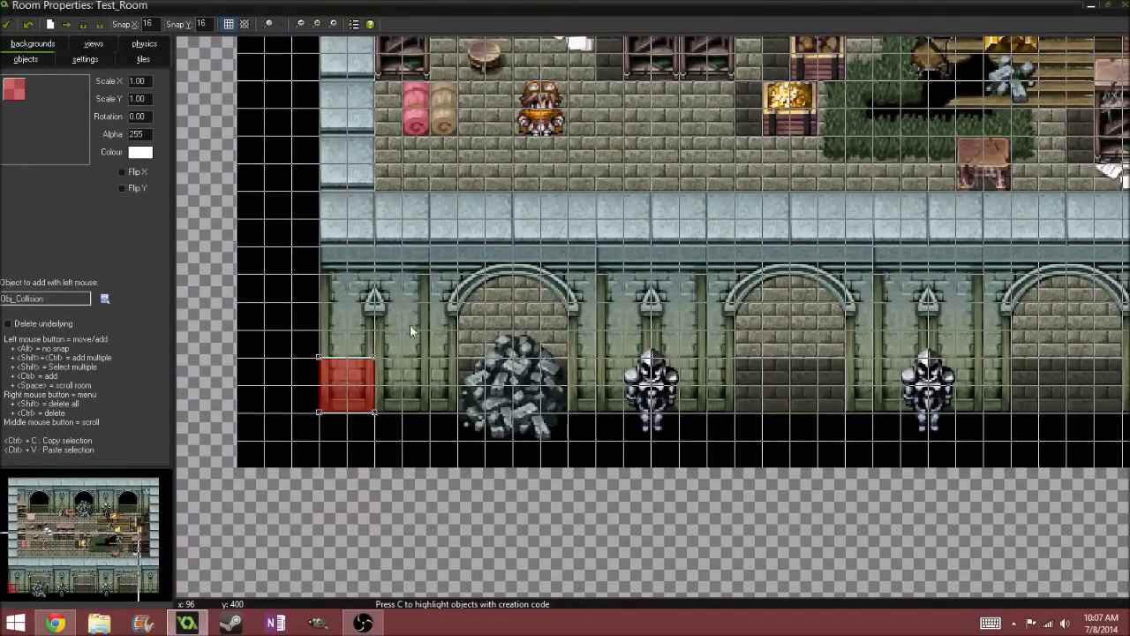
- Move the collision block to the top of the room's left wall and stretch it down the wall's full height
scroll(410, 324, up, 2)
ctrl+scroll(415, 409, down, 2)
drag(388, 455, 388, 119)
ctrl+scroll(388, 176, up, 2)
ctrl+scroll(383, 196, down, 2)
drag(403, 85, 409, 584)
scroll(442, 397, down, 3)
ctrl+scroll(432, 323, up, 2)
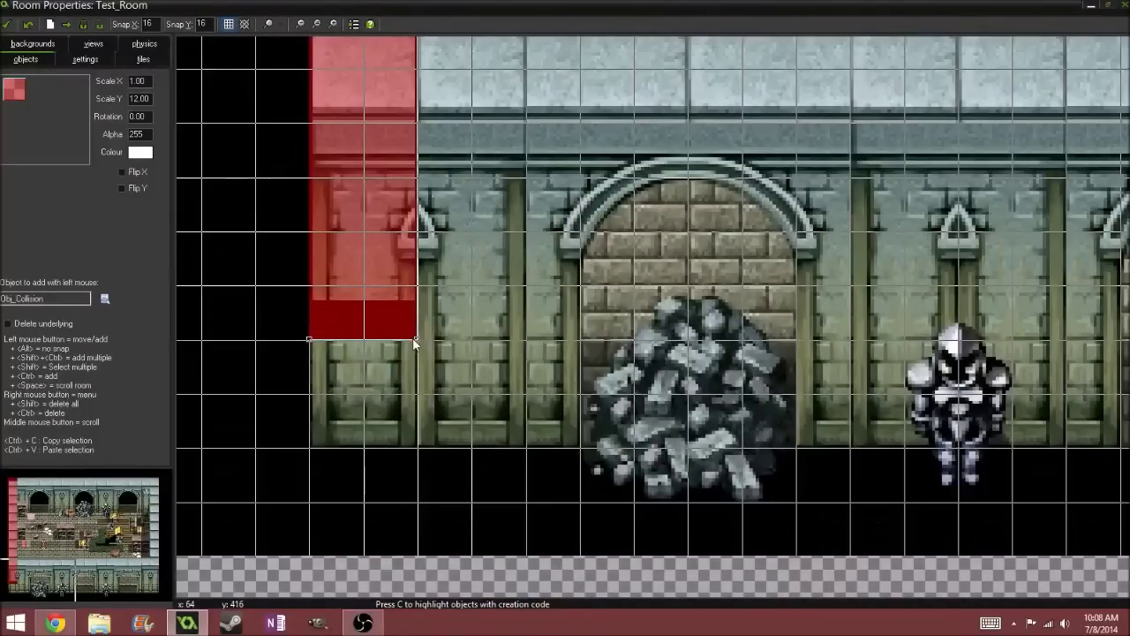
drag(416, 338, 423, 454)
- Place a second collision block beside the left wall and stretch it over the bottom wall to a scale of about 6.71 by 4.13
middle_drag(492, 159, 405, 174)
drag(358, 106, 377, 68)
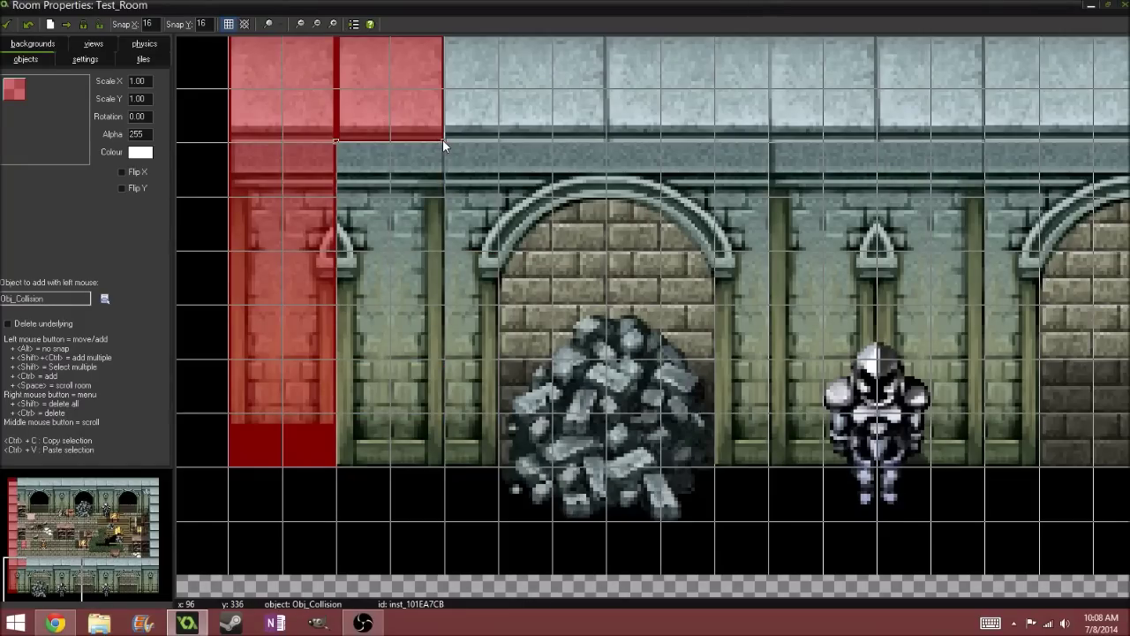
drag(442, 141, 471, 422)
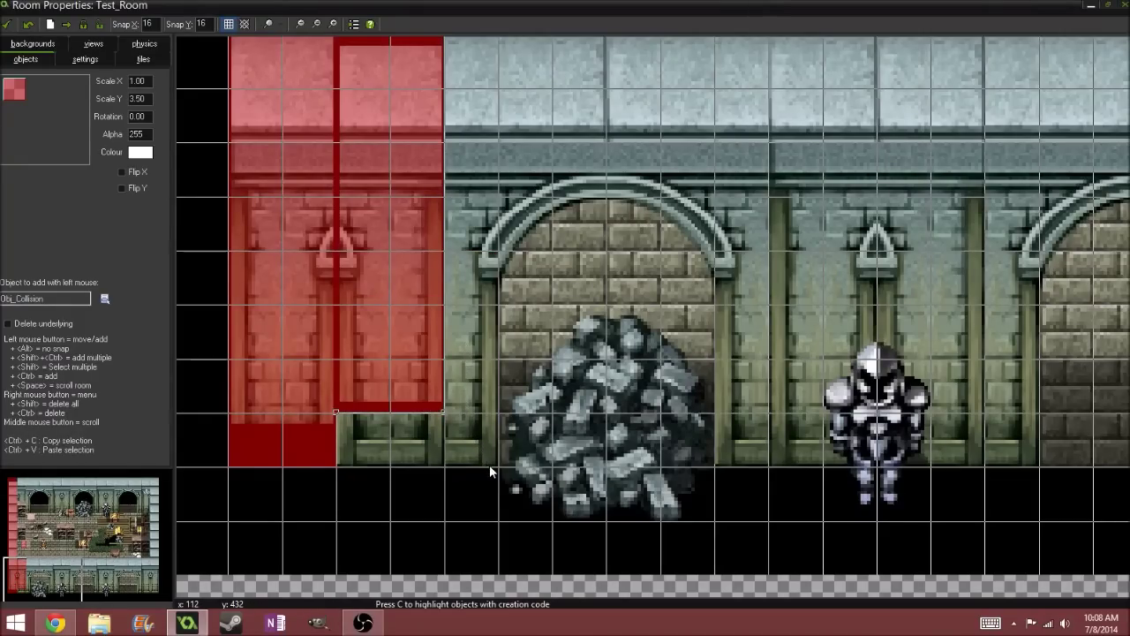
drag(489, 465, 499, 469)
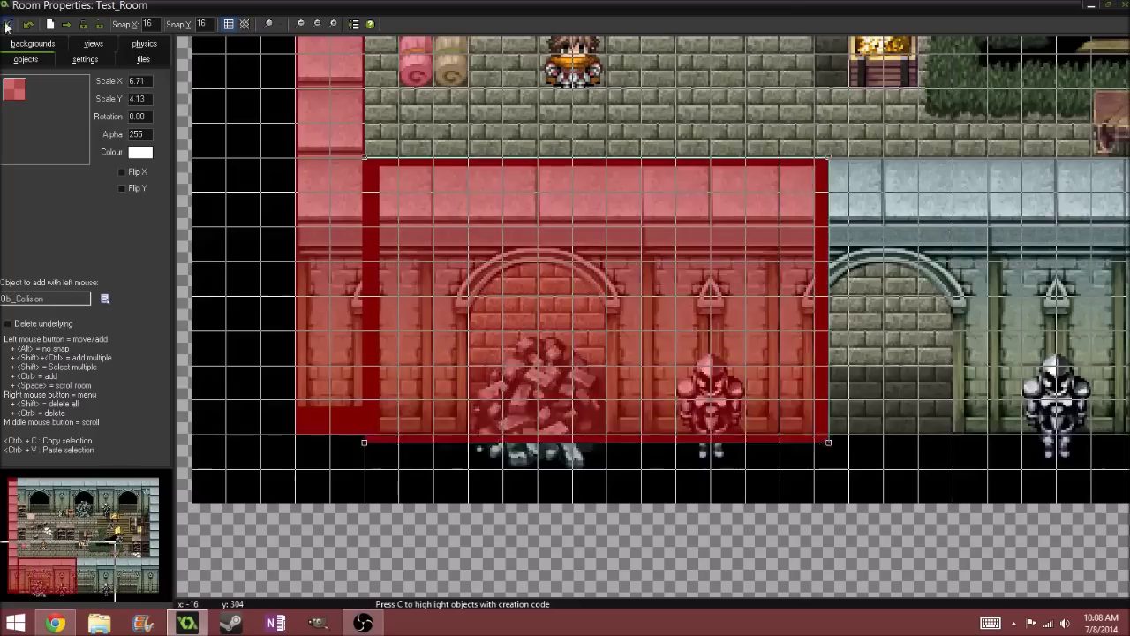
click(786, 232)
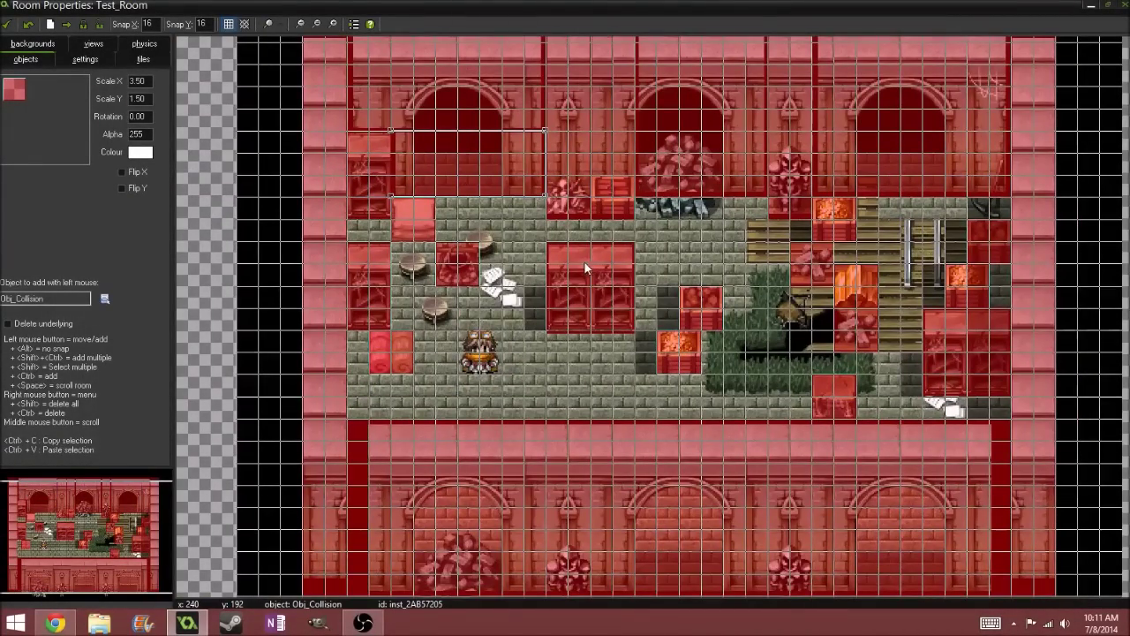
- Examine the collision blocks covering Test_Room's walls and furniture, with the room window restored and moved clear of the resource tree
middle_drag(583, 261, 509, 258)
ctrl+scroll(550, 286, down, 1)
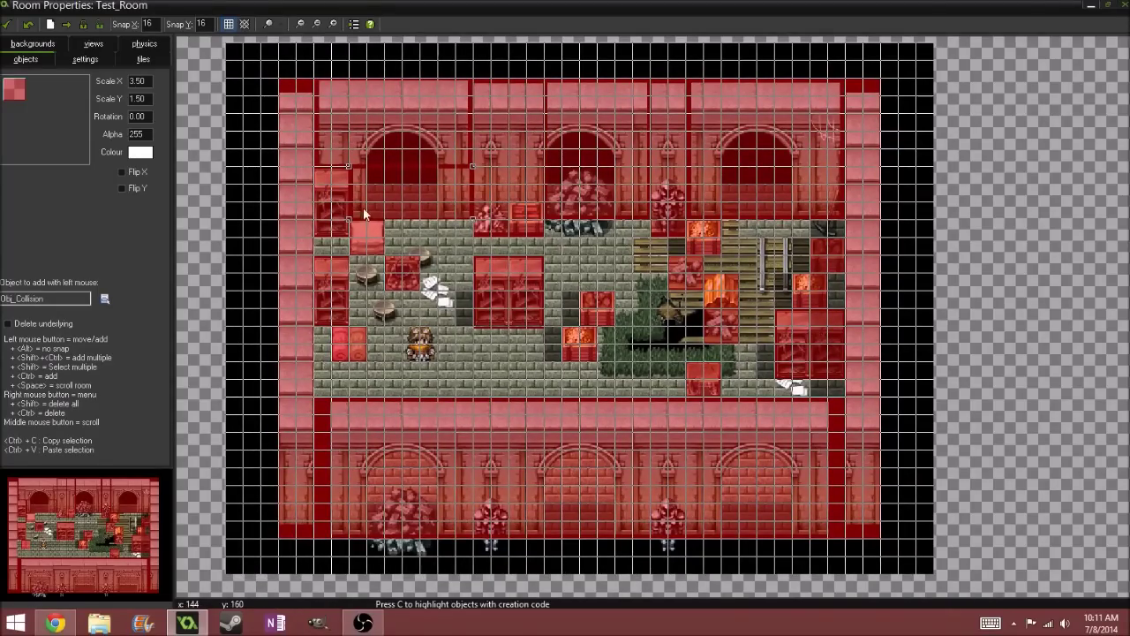
ctrl+scroll(483, 345, up, 1)
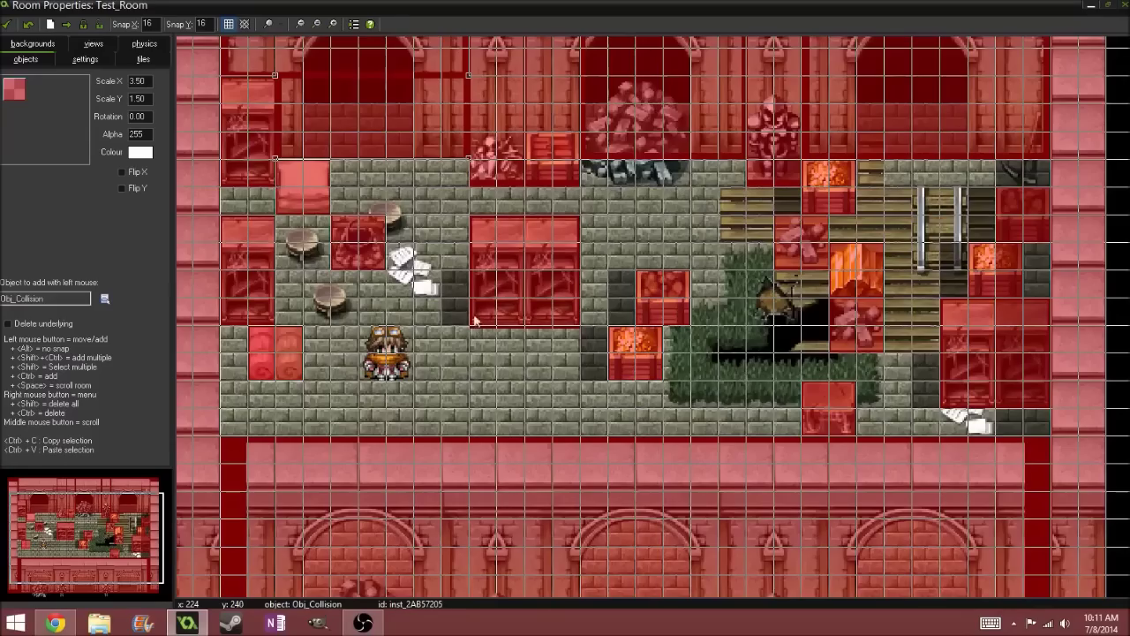
ctrl+scroll(250, 205, down, 1)
ctrl+scroll(389, 267, down, 1)
middle_drag(475, 490, 527, 499)
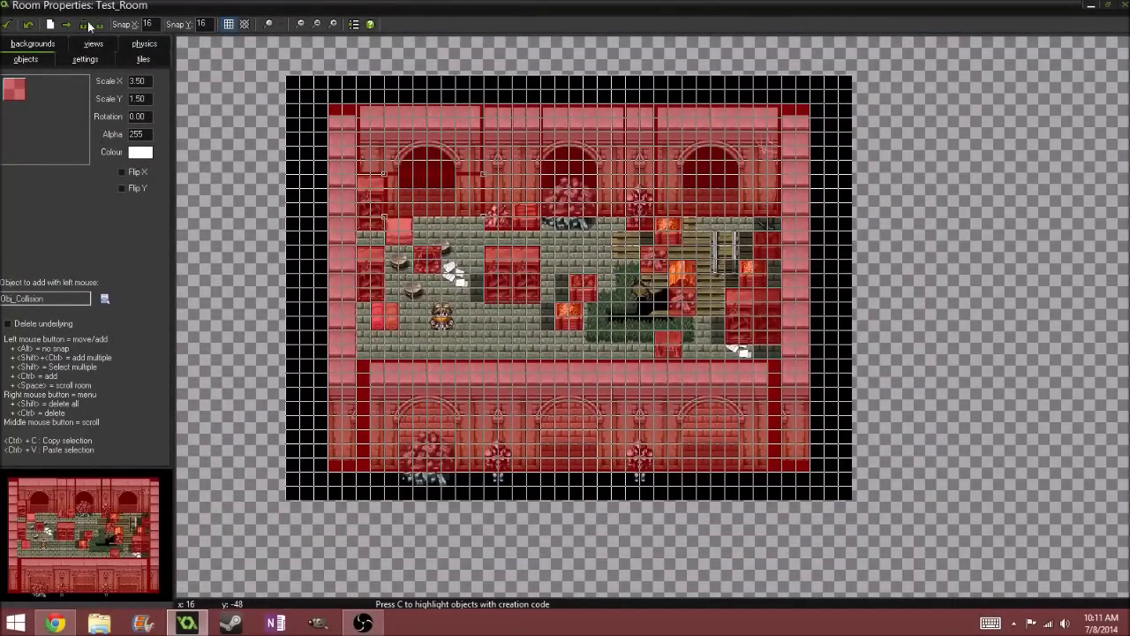
double_click(440, 3)
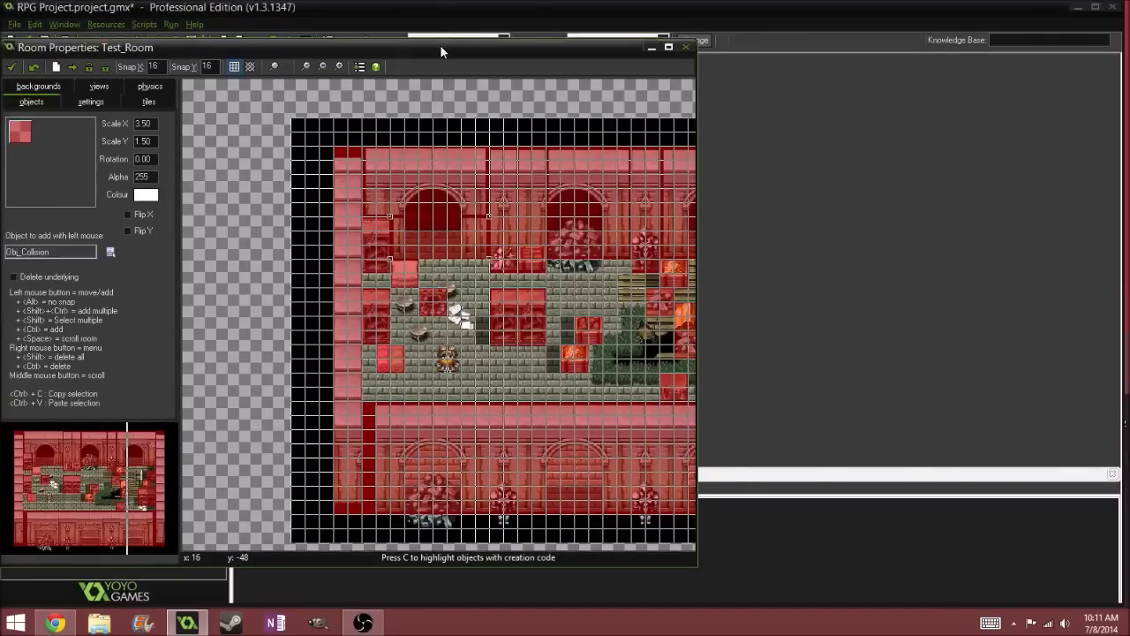
drag(443, 45, 756, 38)
scroll(717, 291, down, 3)
scroll(717, 291, up, 2)
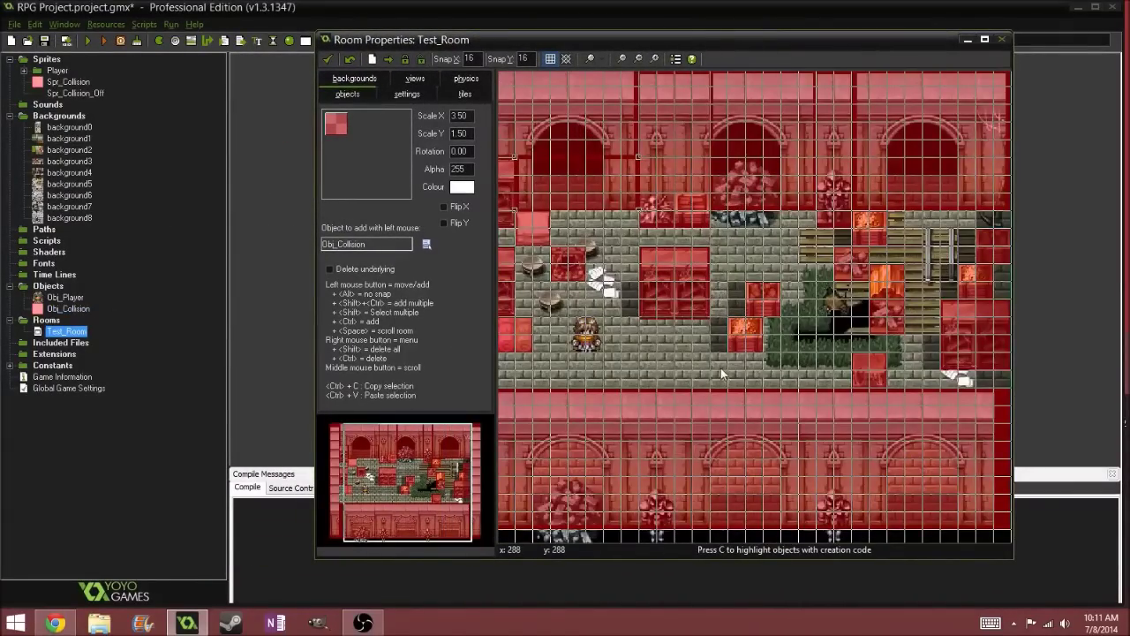
scroll(720, 363, down, 1)
- Assign the Spr_Collision_Off sprite to Obj_Collision and accept the change
double_click(68, 308)
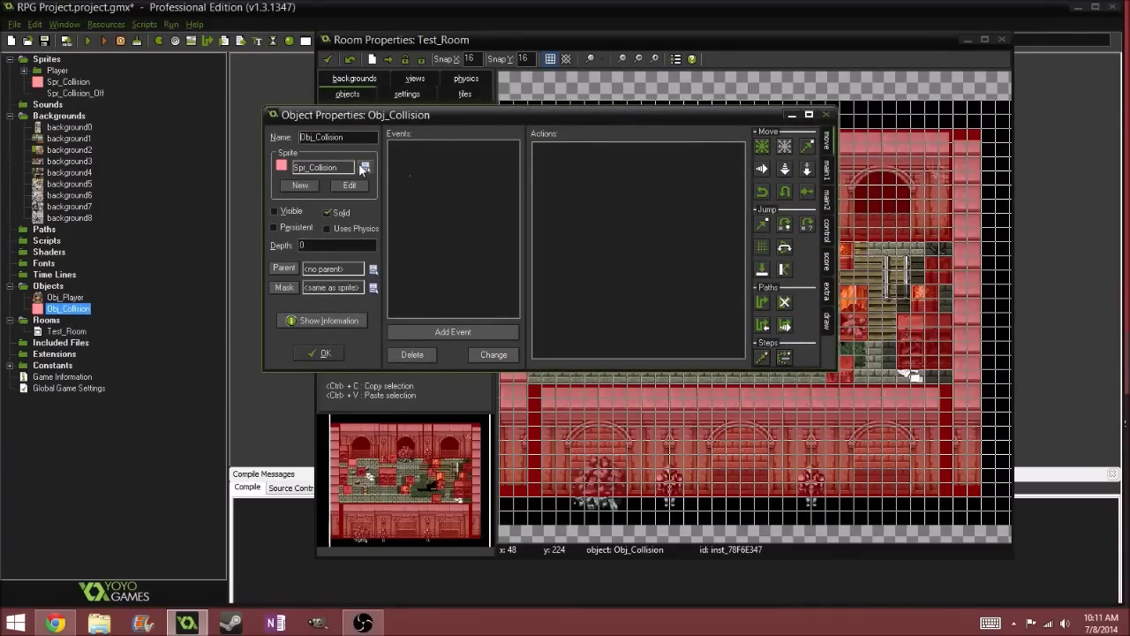
click(365, 167)
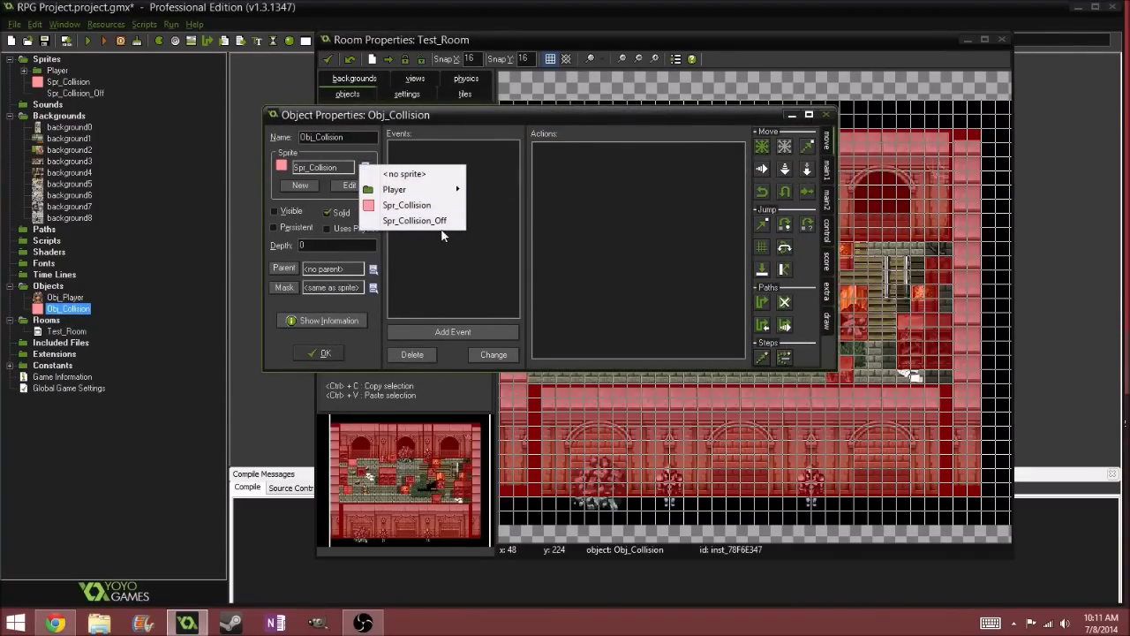
click(415, 221)
click(323, 354)
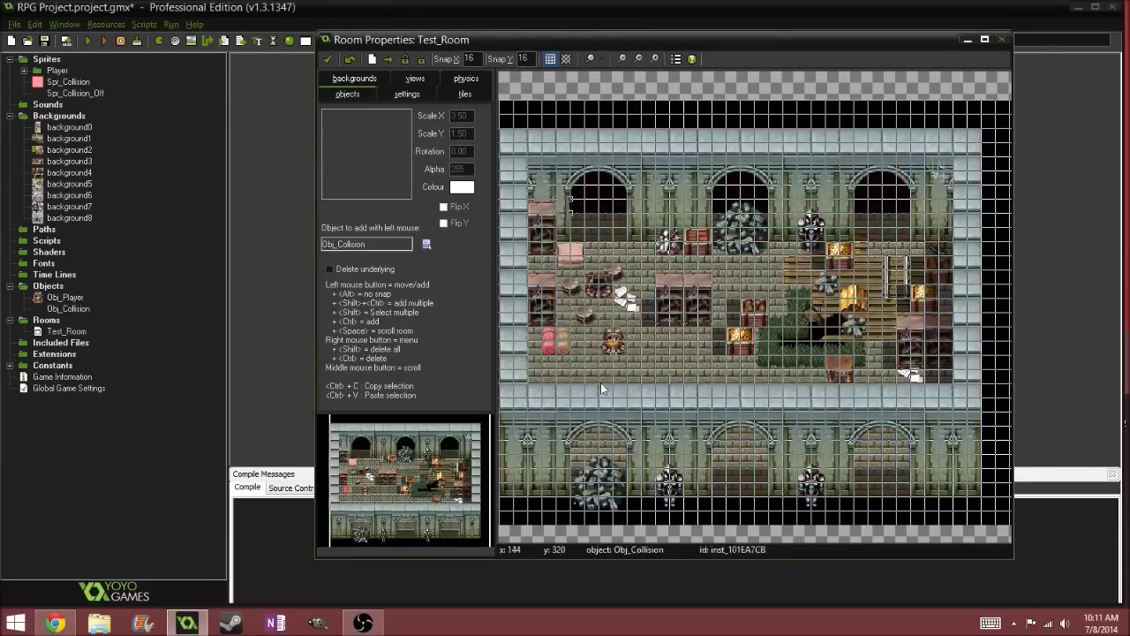
- Turn off the room grid and examine Test_Room without the red collision overlay
scroll(584, 332, down, 3)
ctrl+scroll(585, 332, up, 2)
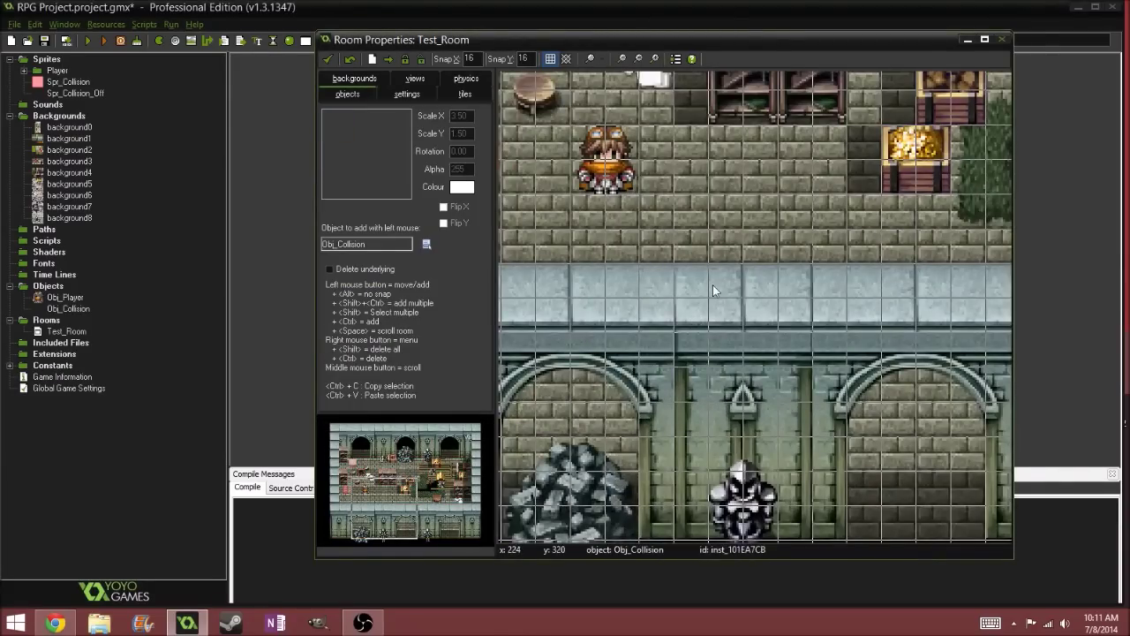
ctrl+scroll(713, 287, down, 3)
ctrl+scroll(784, 272, up, 1)
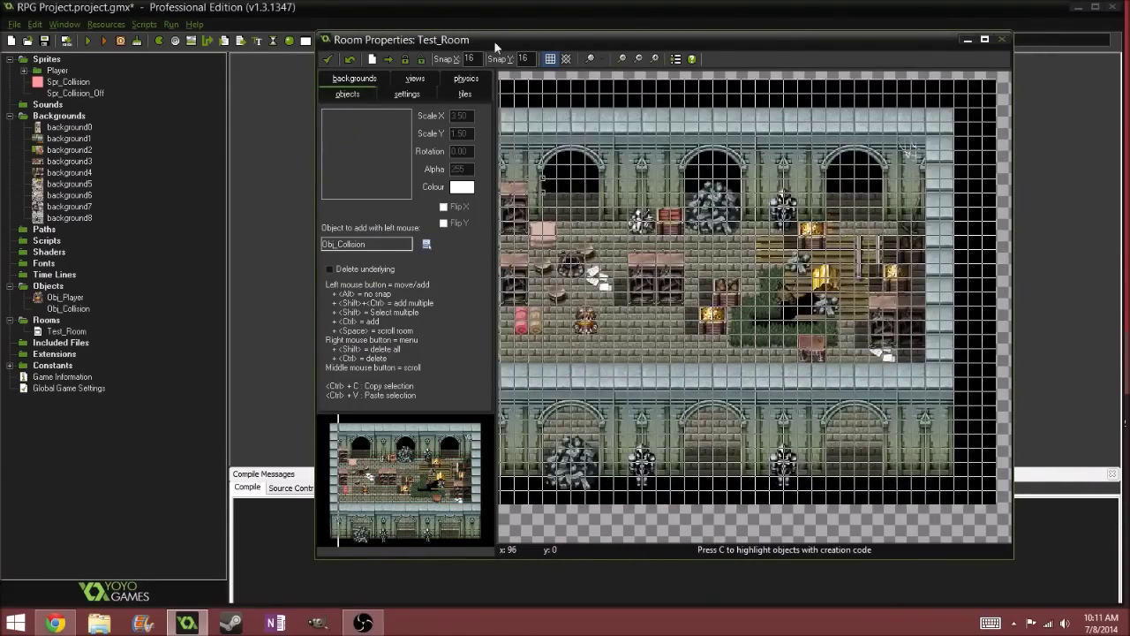
click(550, 58)
scroll(635, 138, down, 1)
ctrl+scroll(625, 241, up, 2)
ctrl+scroll(685, 302, down, 3)
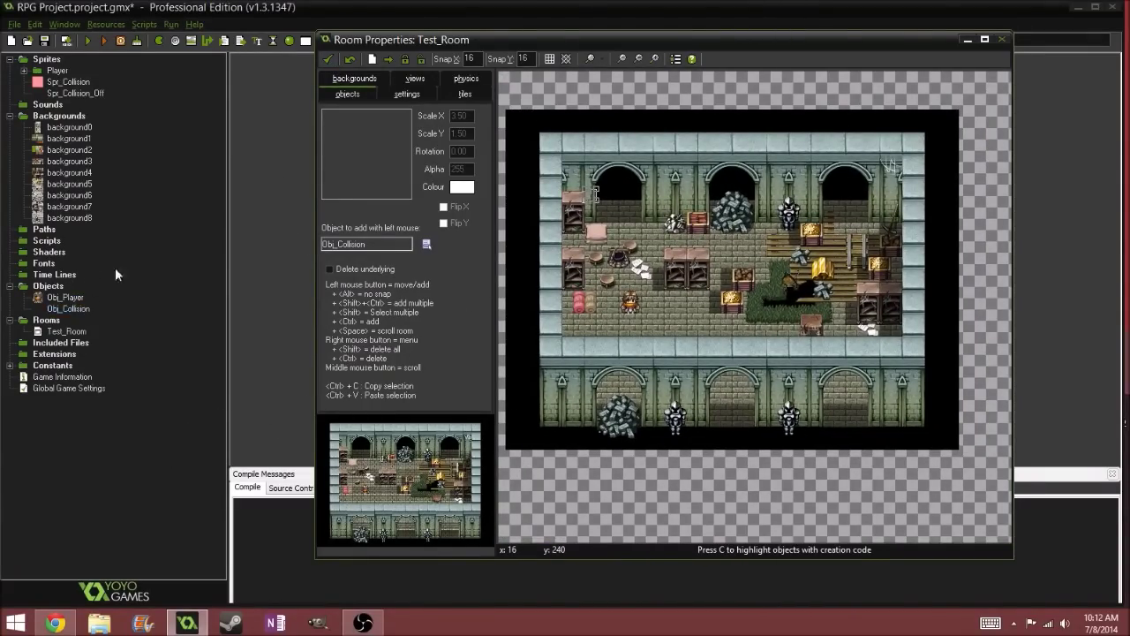
- Reassign the Spr_Collision sprite to Obj_Collision and accept the object
double_click(68, 308)
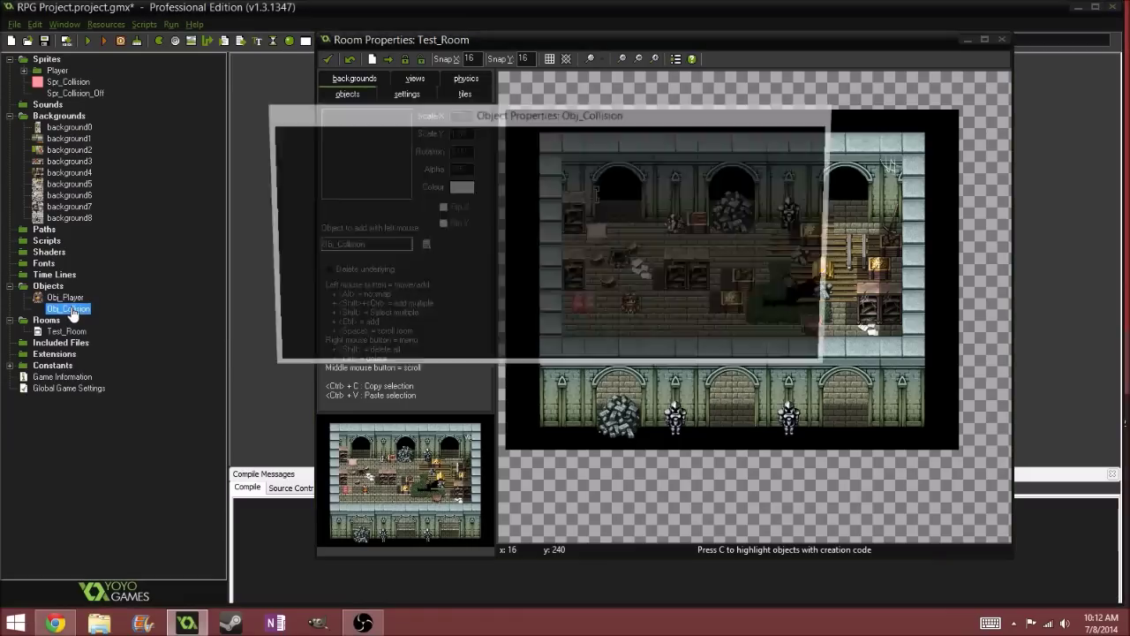
click(366, 166)
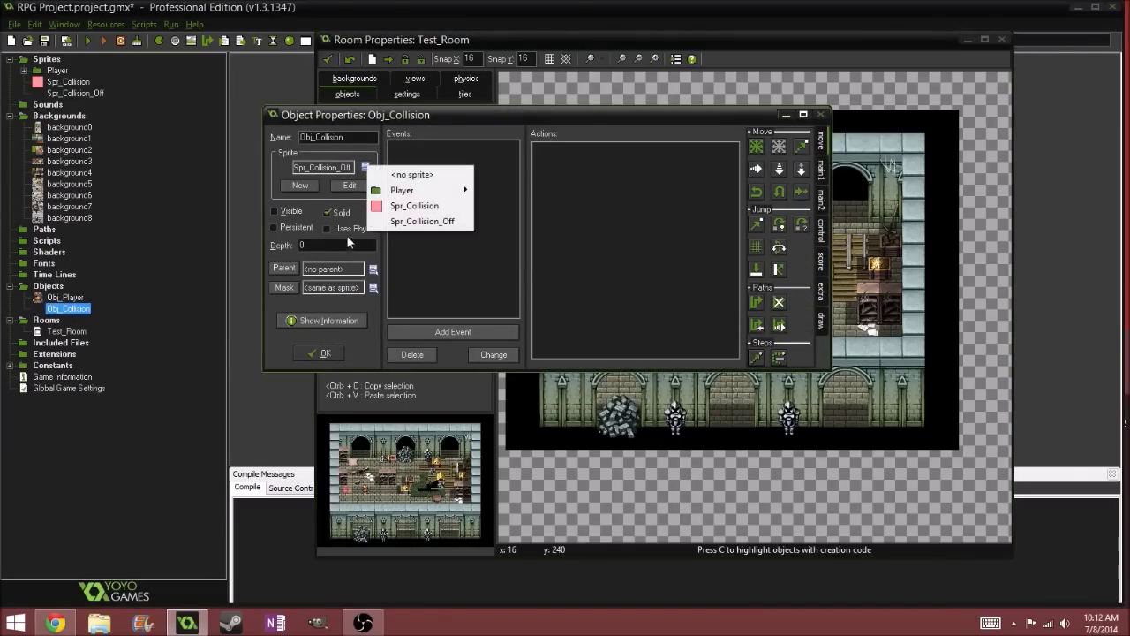
click(415, 207)
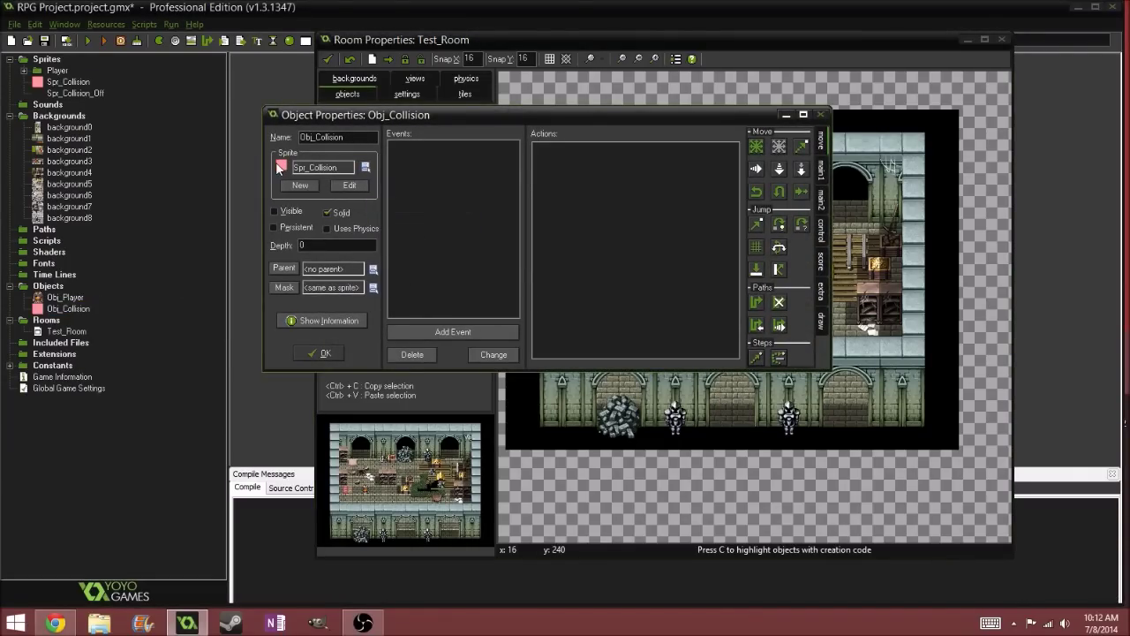
click(320, 354)
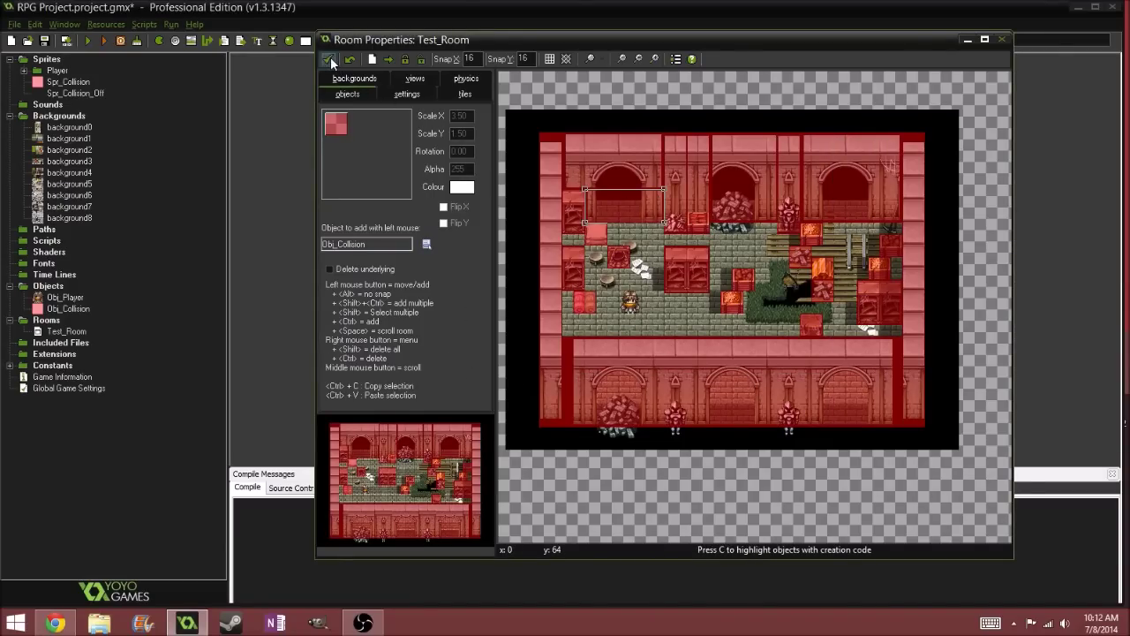
- Accept the changes to Test_Room, run the game and walk the player left toward the bedrolls to test the collisions
click(328, 58)
key(F5)
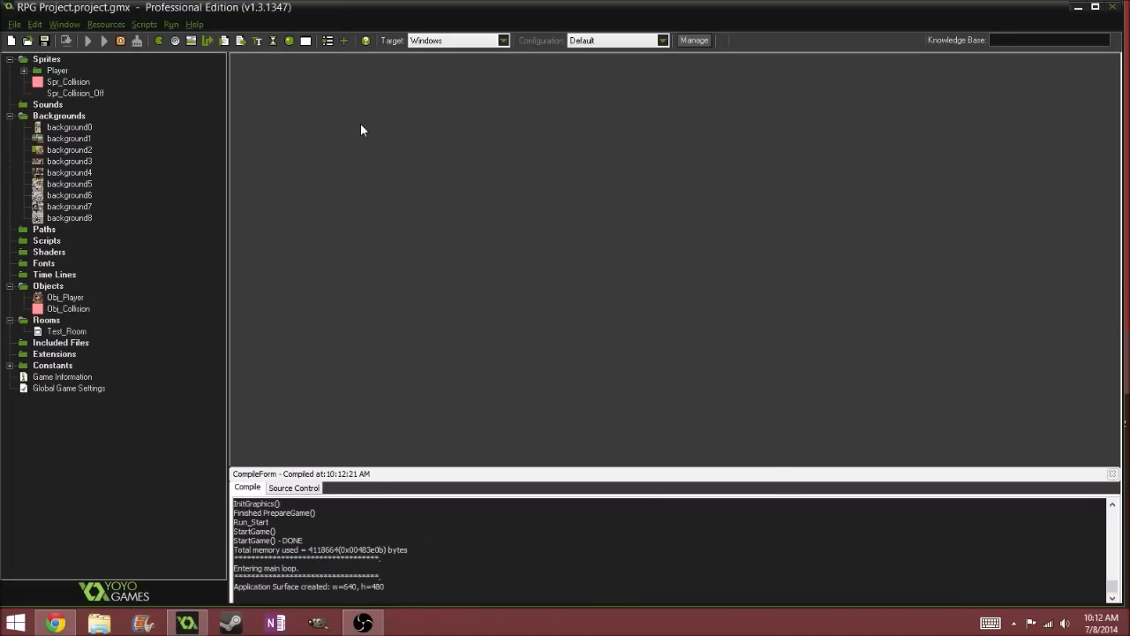
key(Left)
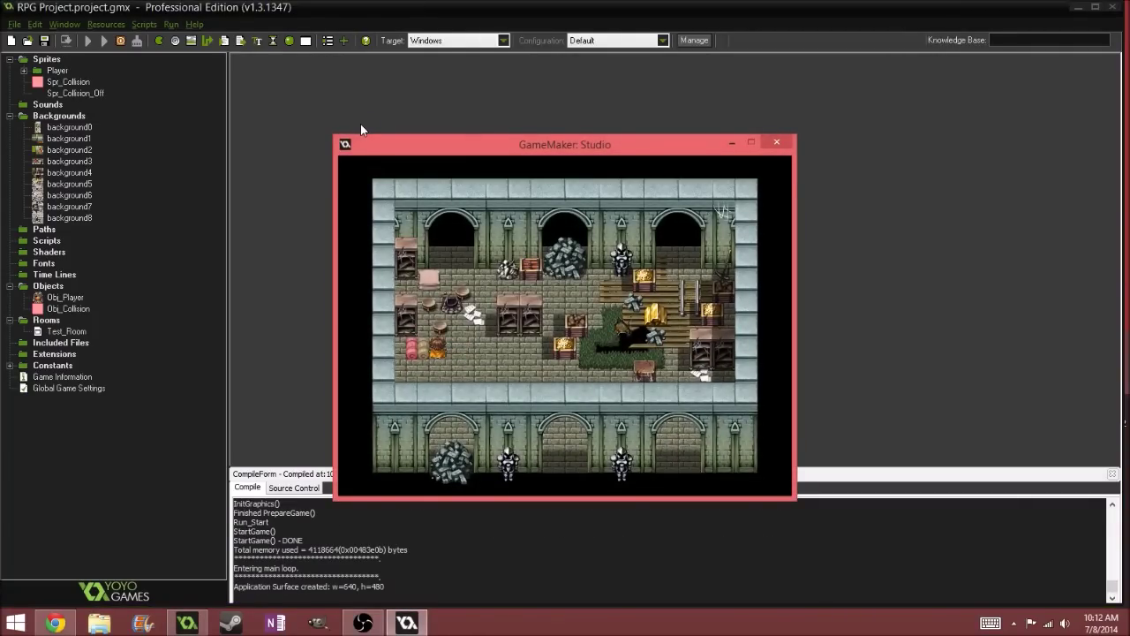
- Walk the player around the room's bedrolls, shelves and chests to test the collisions, and close the game
key(Up)
key(Up)
key(Left)
key(Up)
key(Up)
key(Right)
key(Down)
key(Right)
key(Right)
key(Up)
key(Right)
key(Down)
key(Down)
key(Down)
key(Left)
key(Left)
key(Right)
key(Left)
key(Right)
key(Right)
click(777, 143)
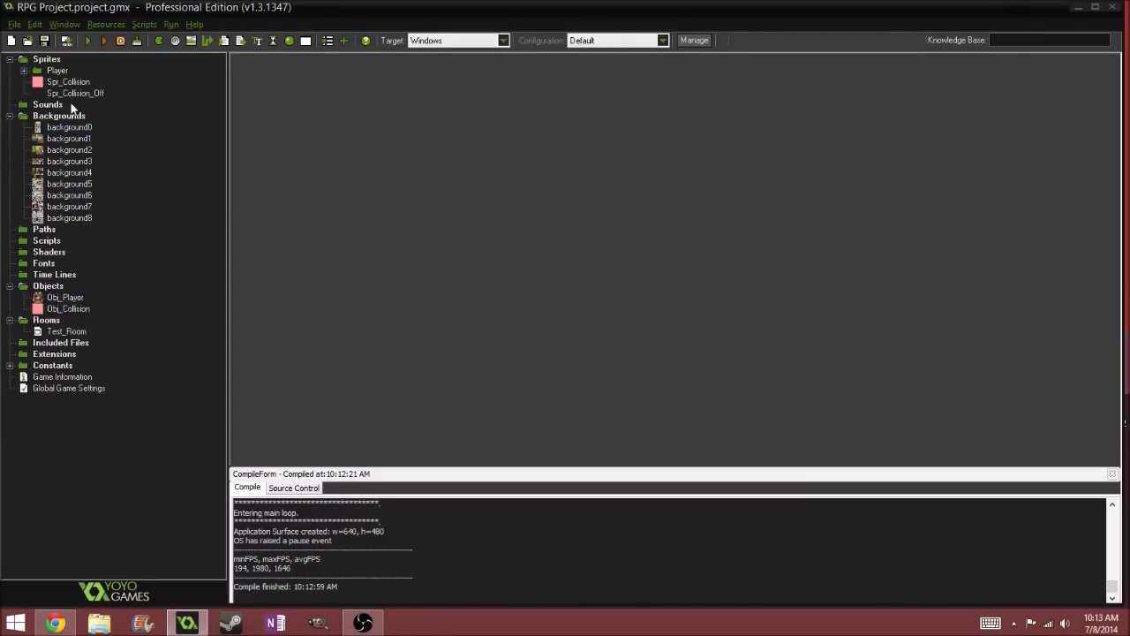
- Open the collision mask of Spr_Player_Walk_Up and set its bounding box to Manual
click(10, 116)
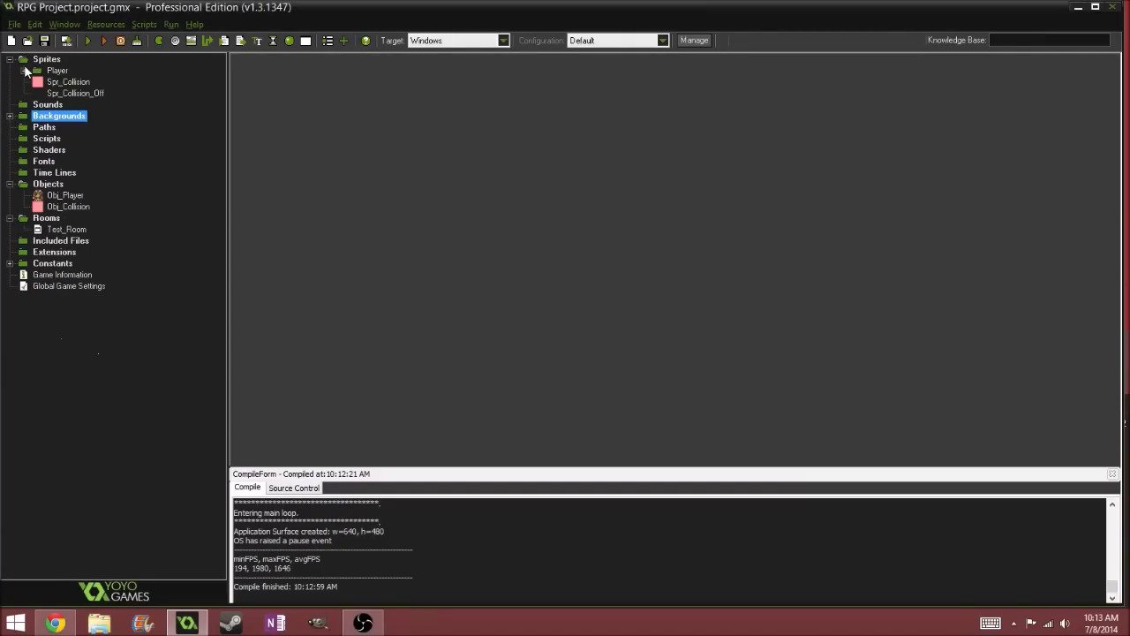
click(24, 70)
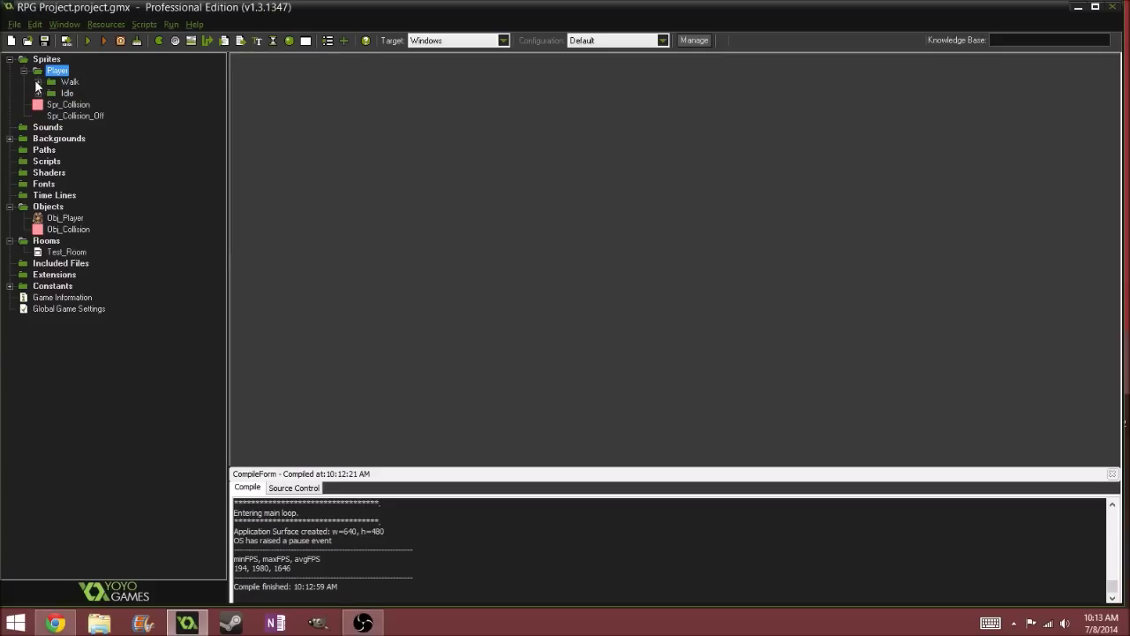
click(38, 81)
double_click(106, 93)
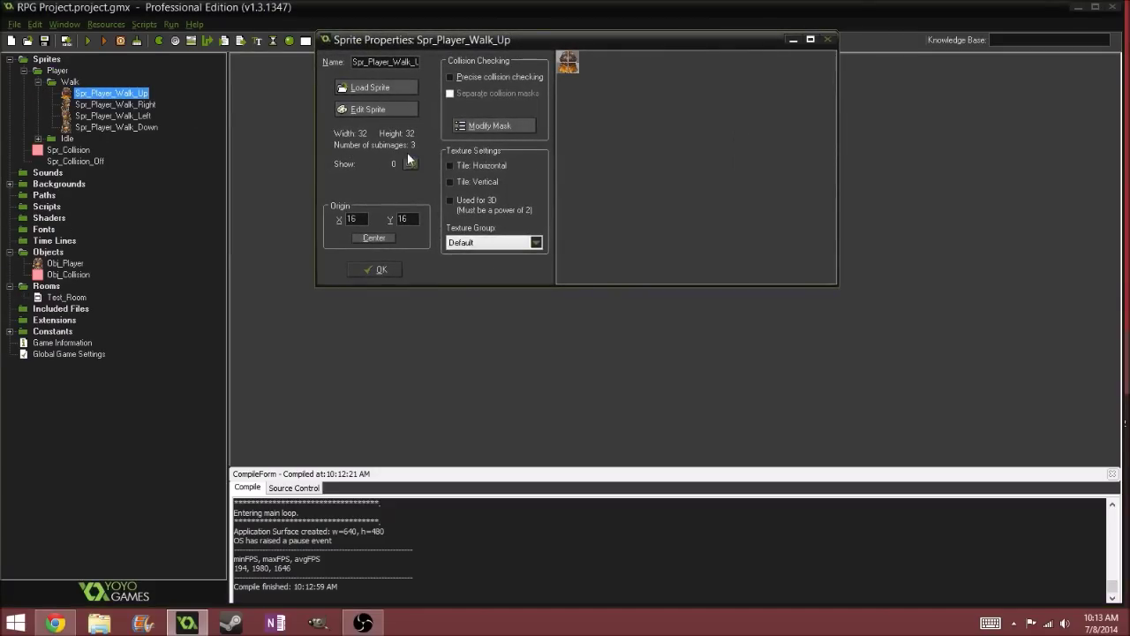
click(491, 128)
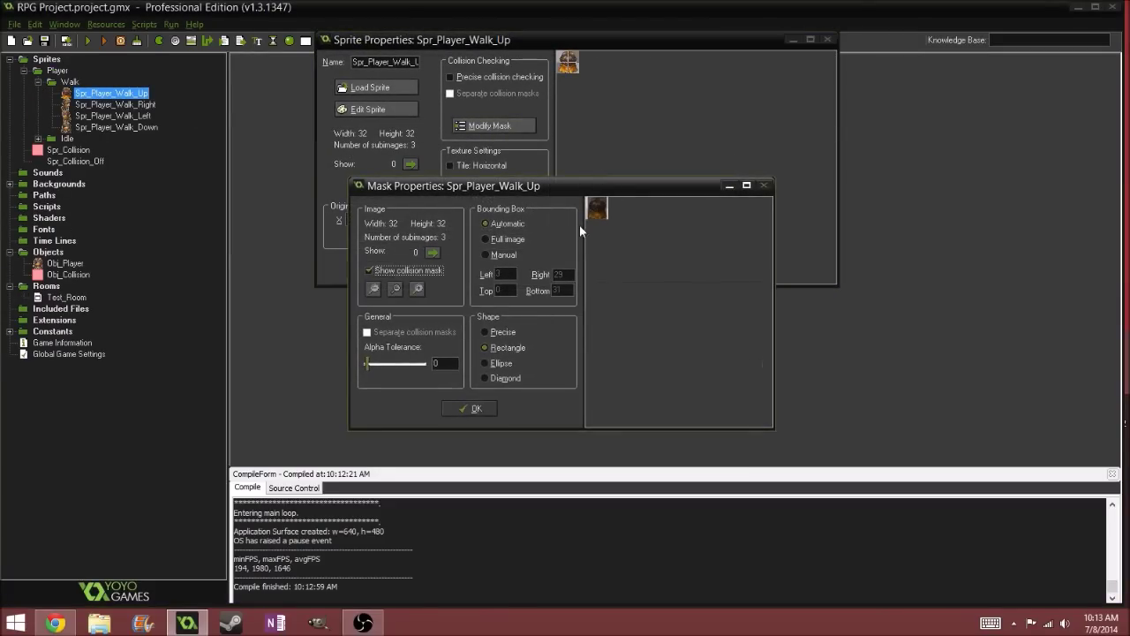
click(486, 256)
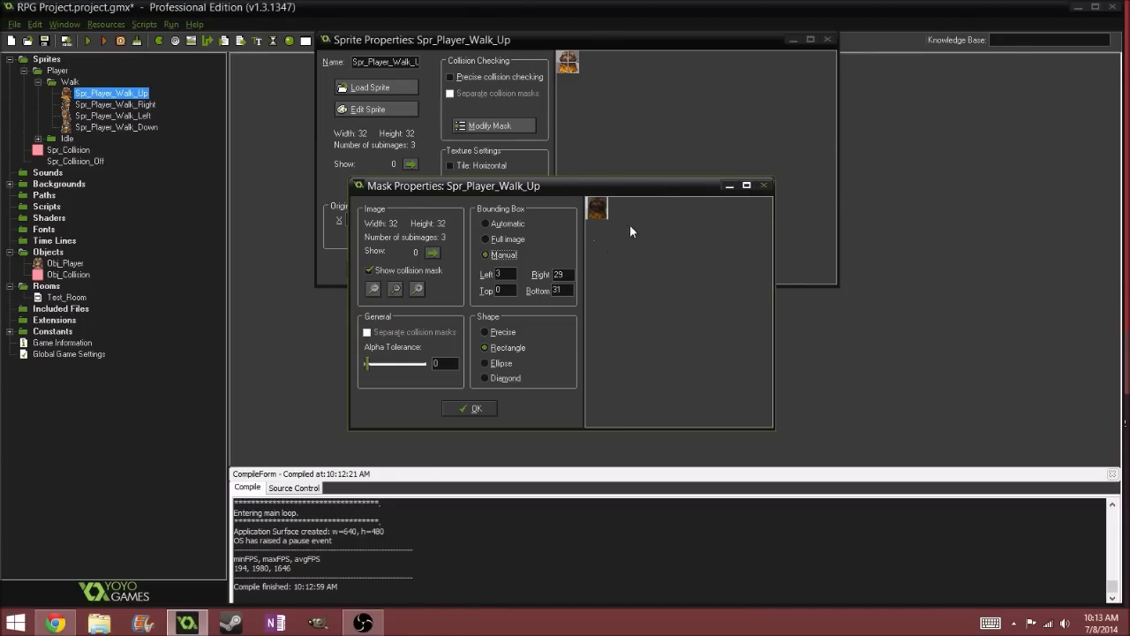
- Set the top of Spr_Player_Walk_Up's bounding box to 24 and accept the mask and sprite
drag(588, 188, 558, 154)
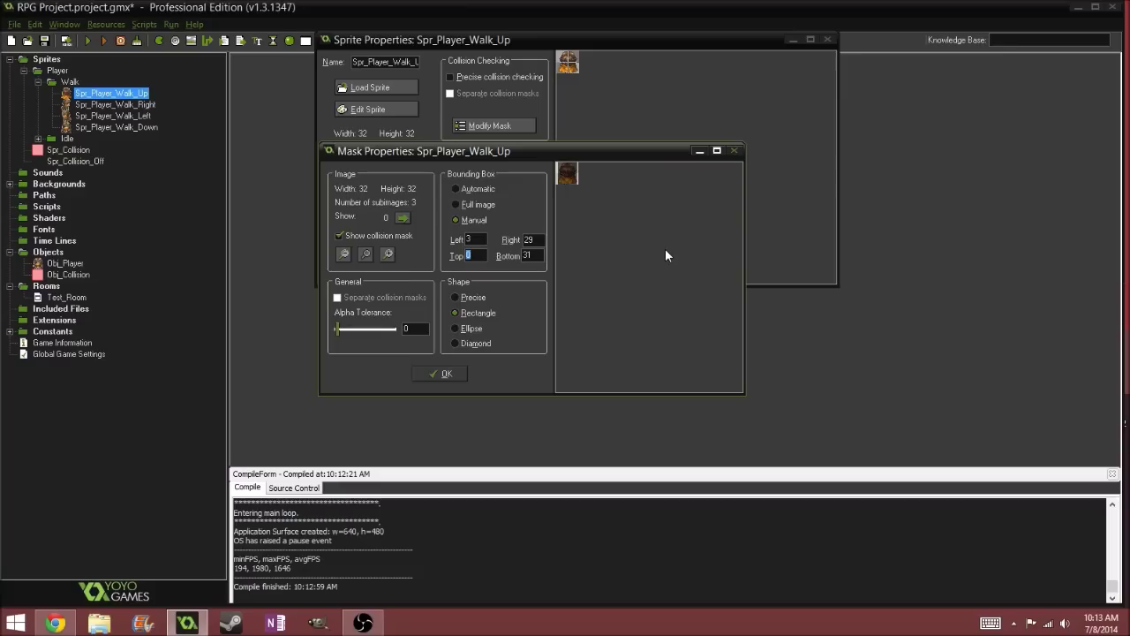
text(16)
key(BackSpace)
key(BackSpace)
text(24)
click(441, 373)
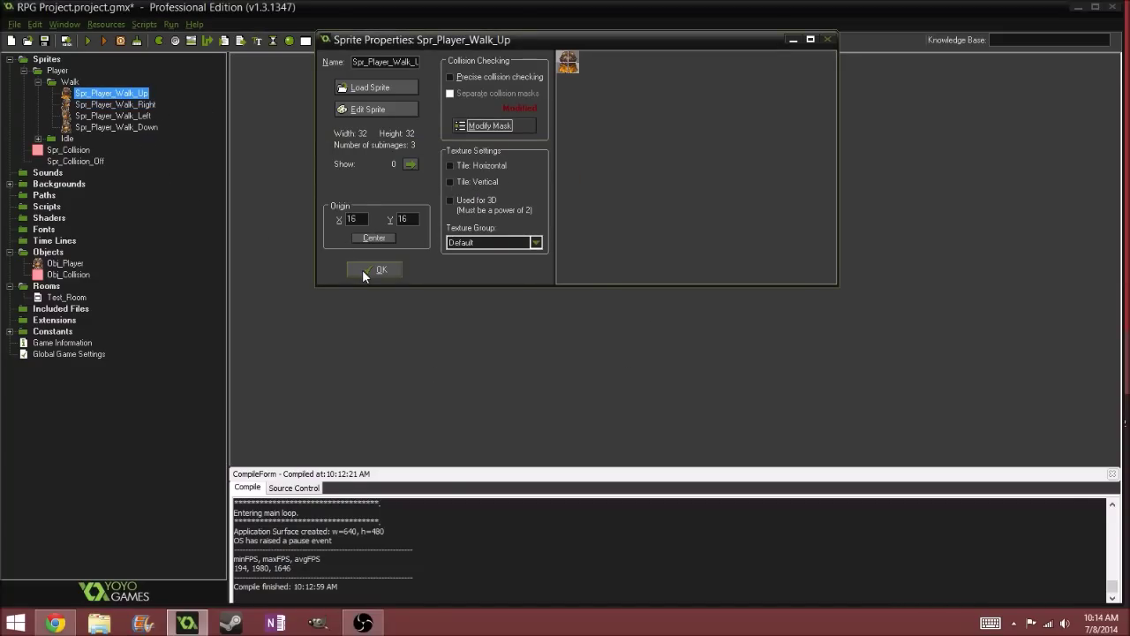
click(371, 270)
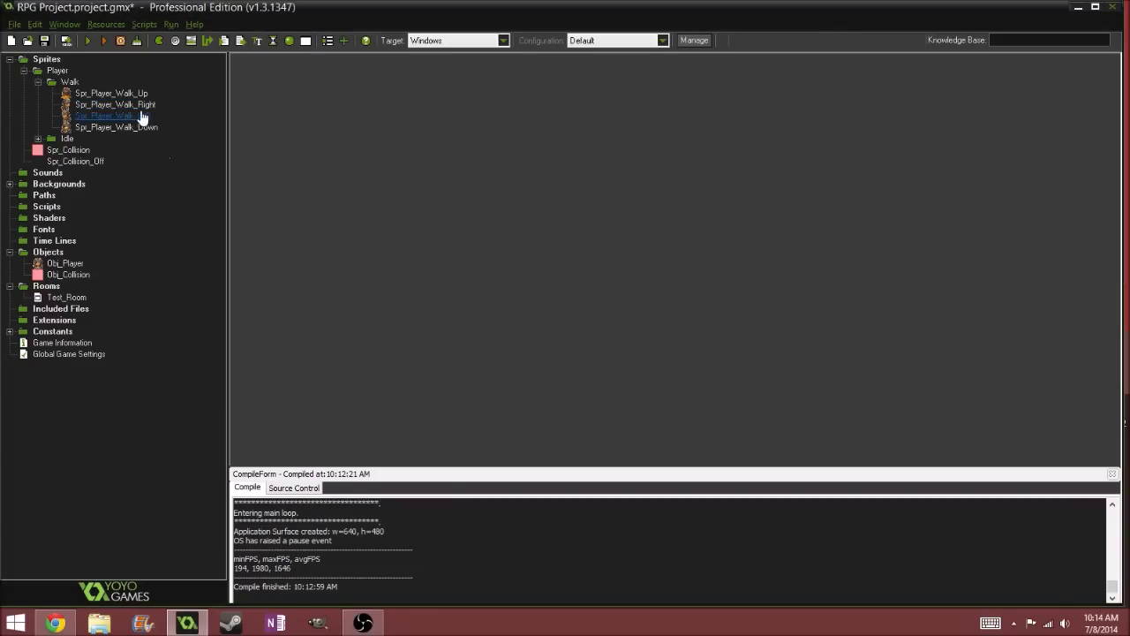
- Apply the same manual collision mask to the remaining player walk and idle sprites, and collapse the Player sprite group
double_click(129, 105)
click(494, 125)
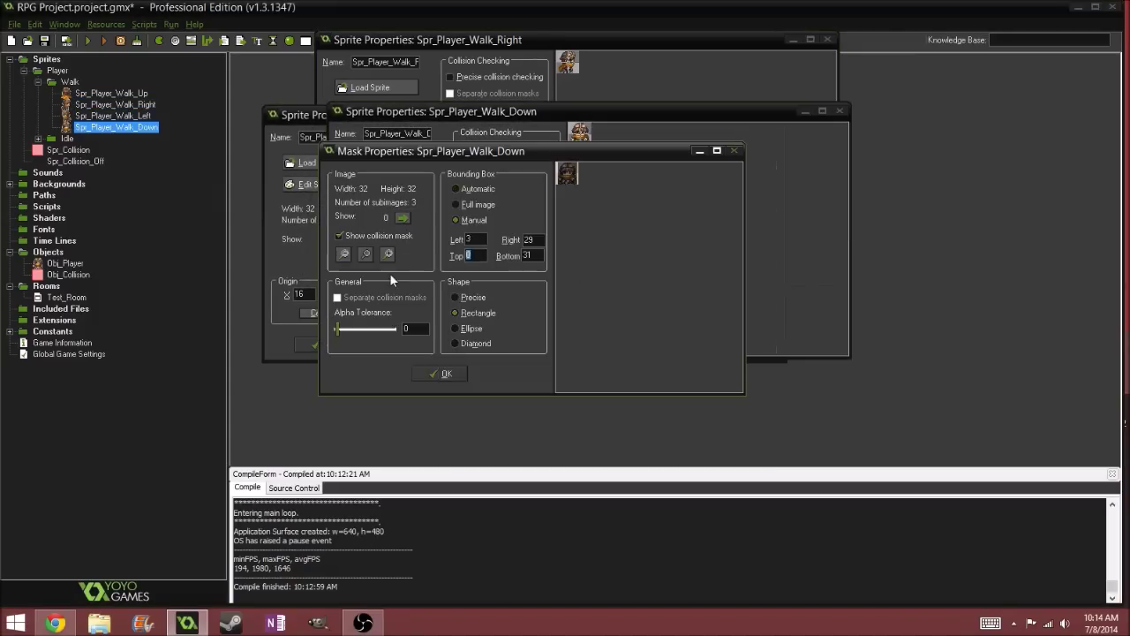
click(38, 139)
double_click(110, 127)
click(506, 197)
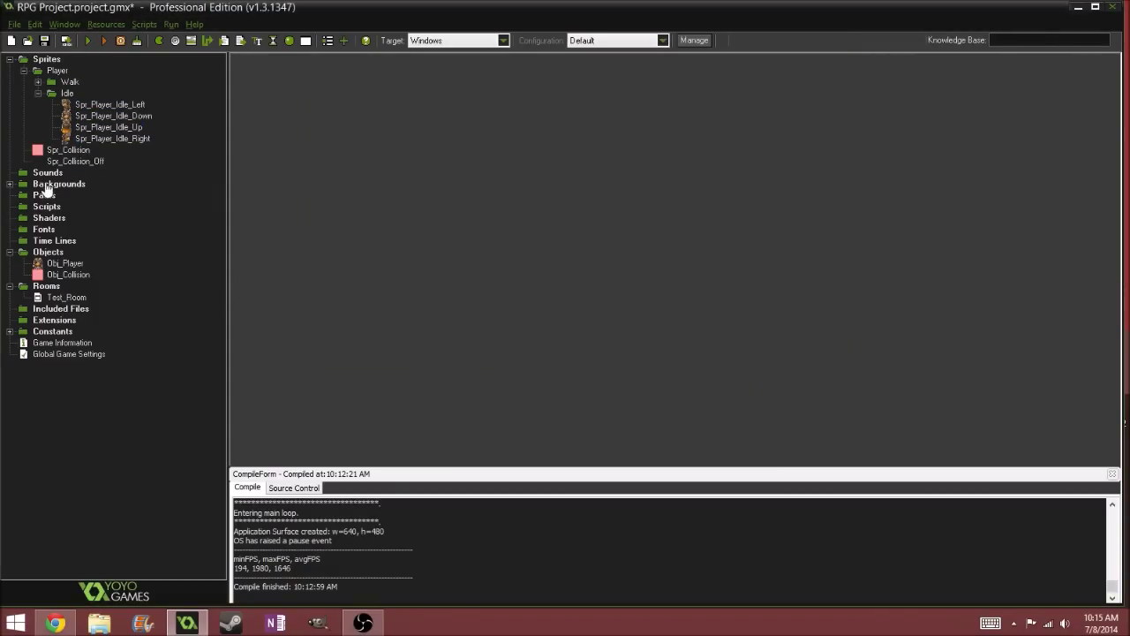
click(38, 93)
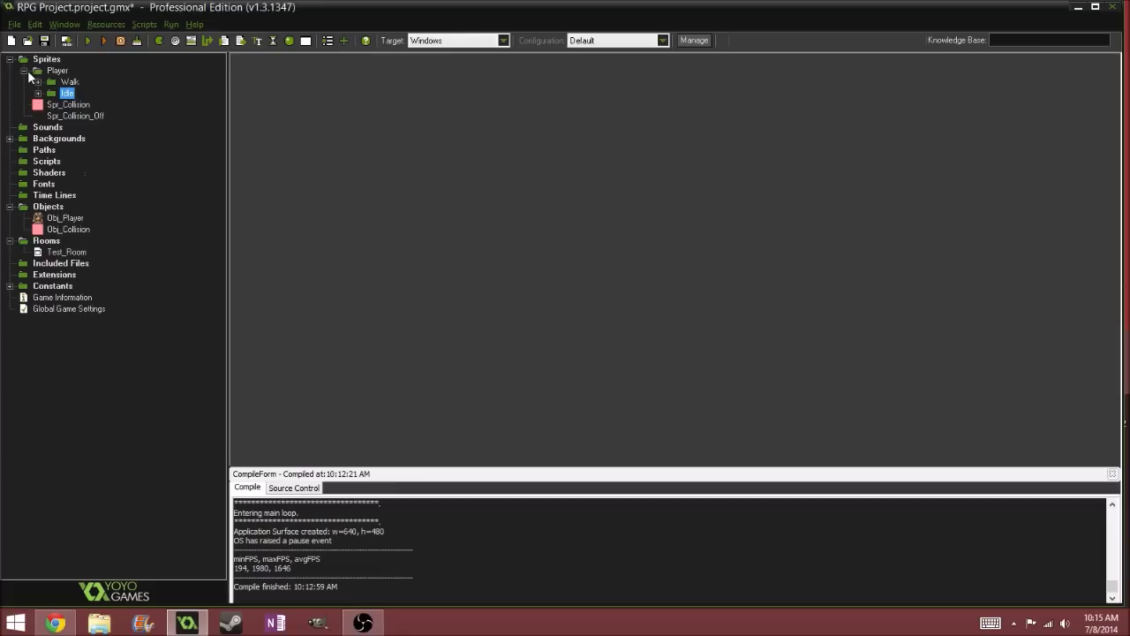
click(24, 70)
- Run the game, walk the player around all of Test_Room's furniture and walls to test the modified masks, and close the game
click(88, 41)
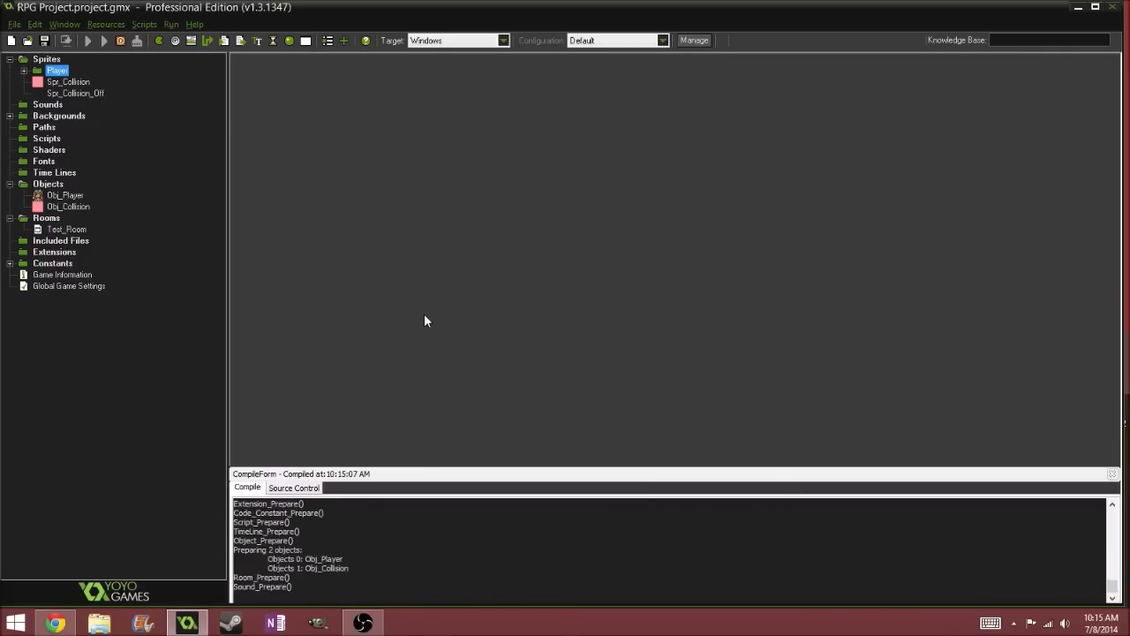
key(Right)
key(Up)
key(Down)
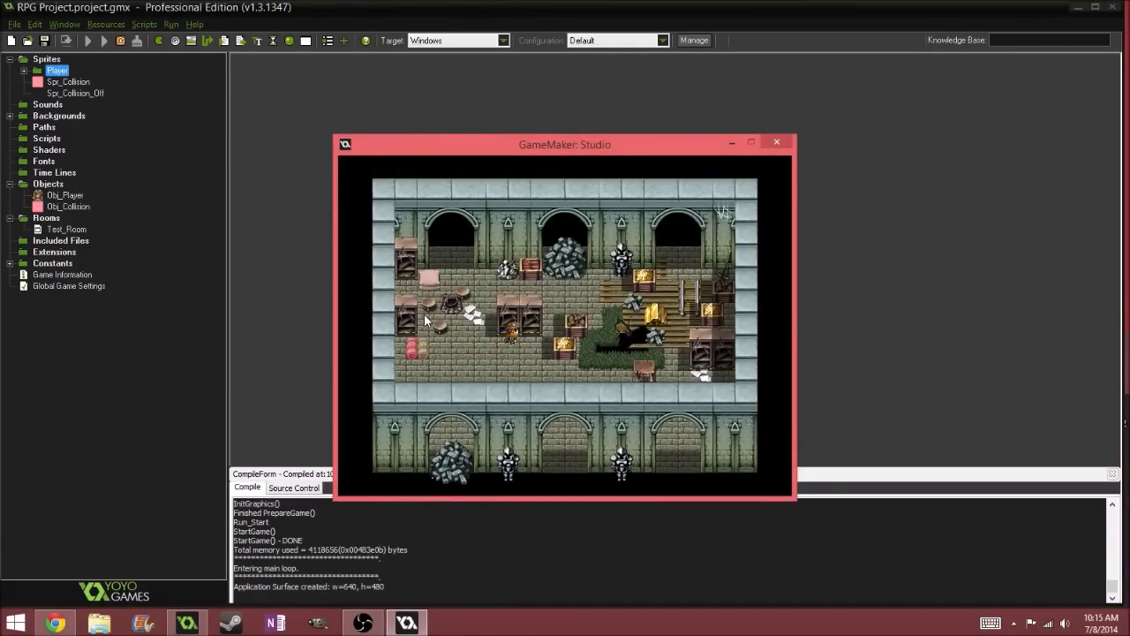
key(Up)
key(Left)
key(Up)
key(Up)
key(Left)
key(Left)
key(Down)
key(Right)
key(Up)
key(Up)
key(Right)
key(Left)
key(Right)
key(Down)
key(Right)
key(Down)
key(Down)
key(Right)
key(Up)
key(Right)
key(Right)
key(Down)
key(Right)
key(Right)
key(Up)
key(Left)
key(Right)
key(Down)
key(Left)
key(Left)
key(Left)
key(Left)
key(Up)
key(Down)
key(Right)
key(Down)
key(Up)
key(Right)
key(Up)
key(Left)
key(Down)
key(Right)
key(Up)
key(Down)
key(Right)
key(Up)
key(Down)
key(Right)
key(Down)
key(Left)
key(Up)
key(Left)
key(Up)
click(774, 142)
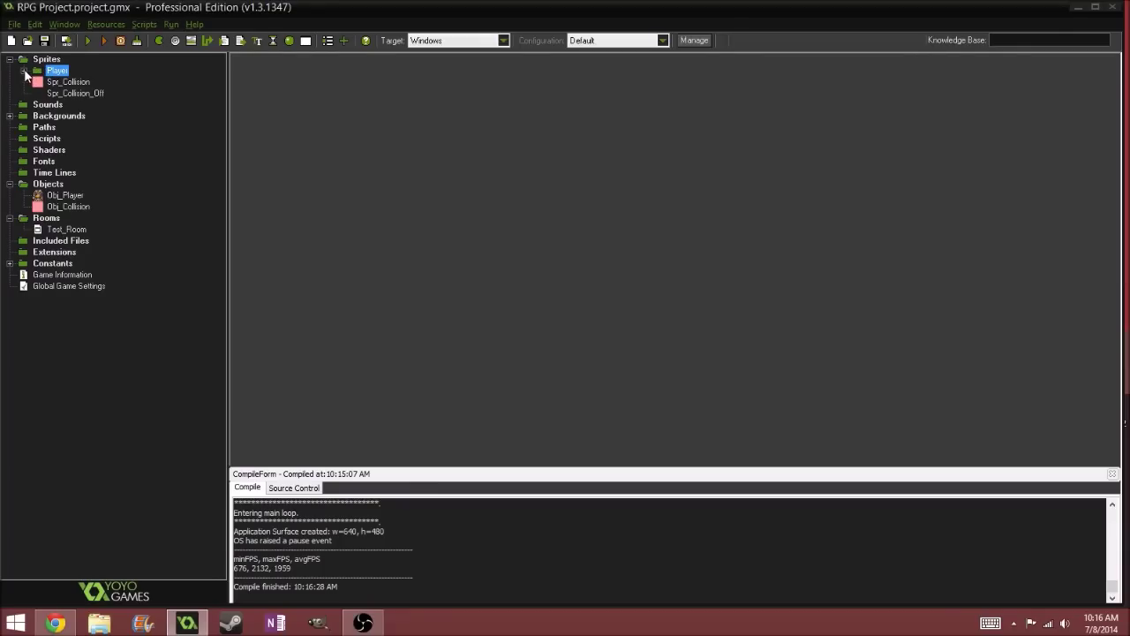
- Create a sprite from the 38189015 image and crop it to the 32 by 32 gold ore rock
right_click(55, 62)
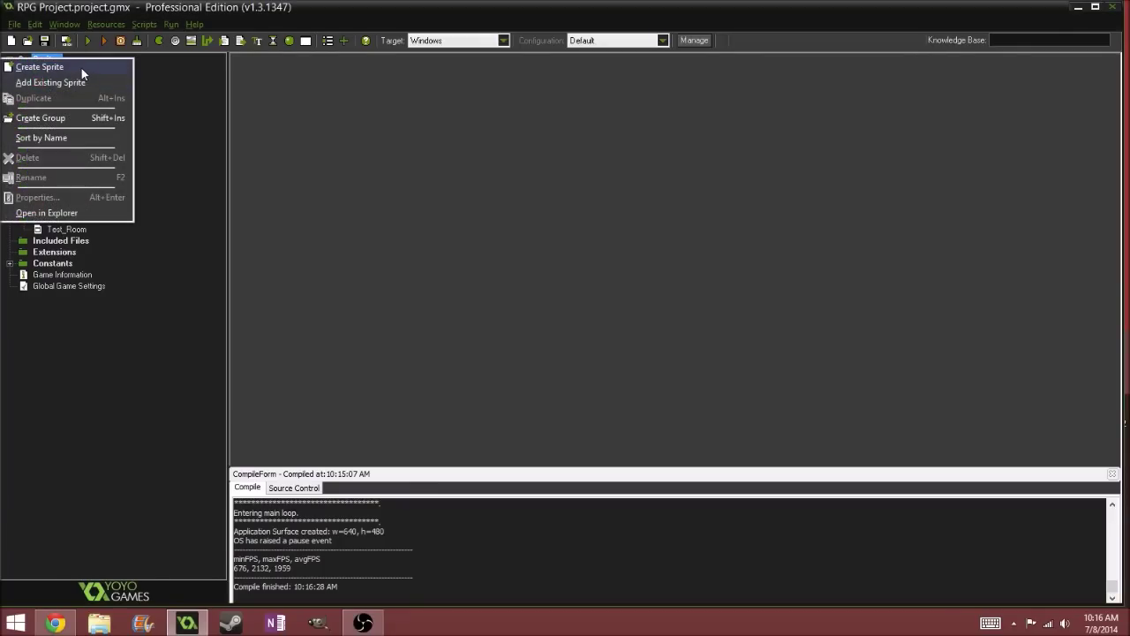
click(81, 68)
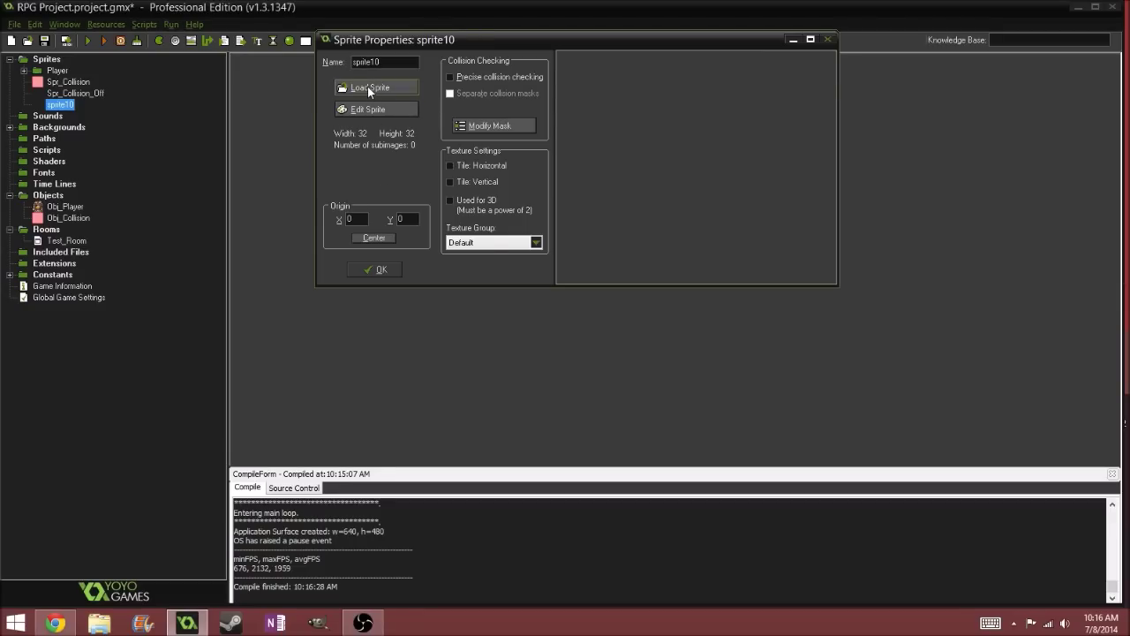
click(367, 86)
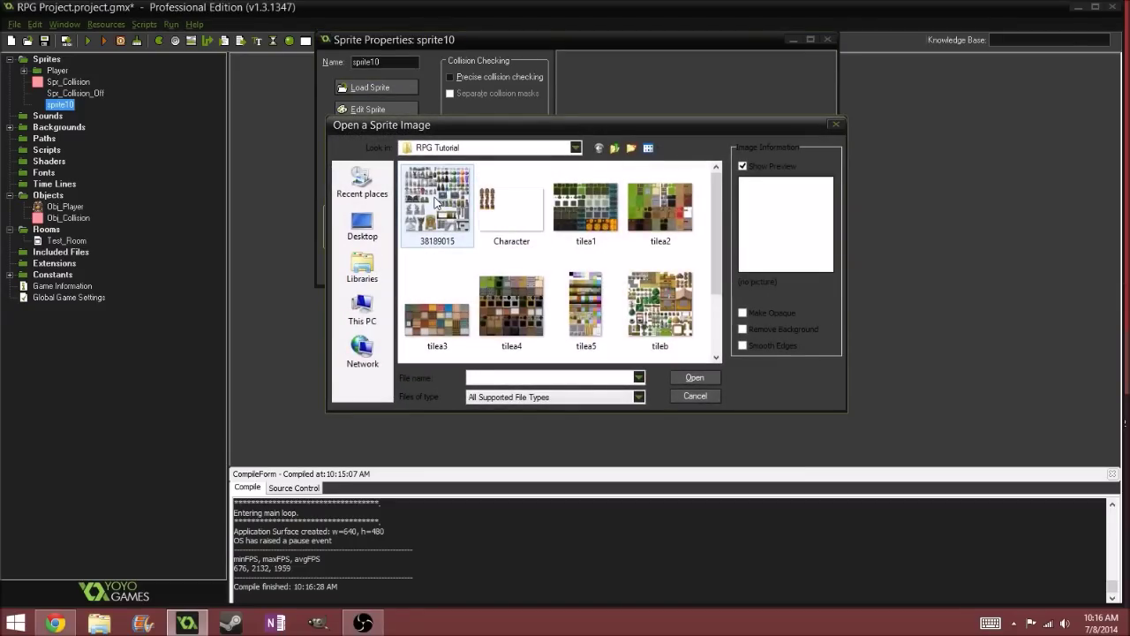
double_click(437, 202)
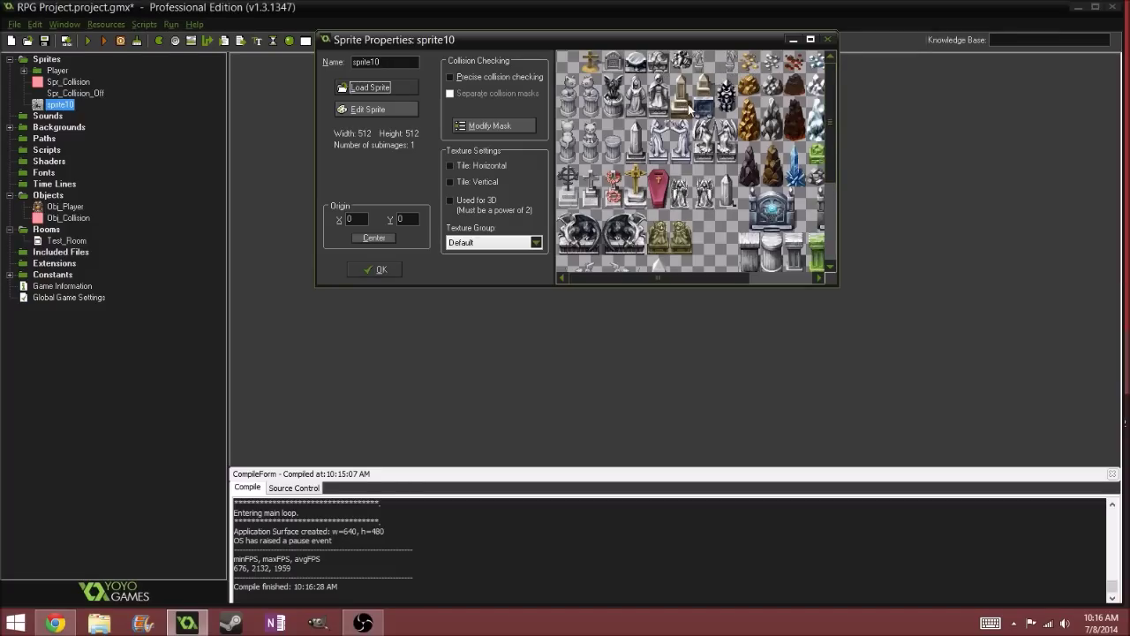
click(722, 76)
drag(721, 78, 716, 77)
key(XF86Calculator)
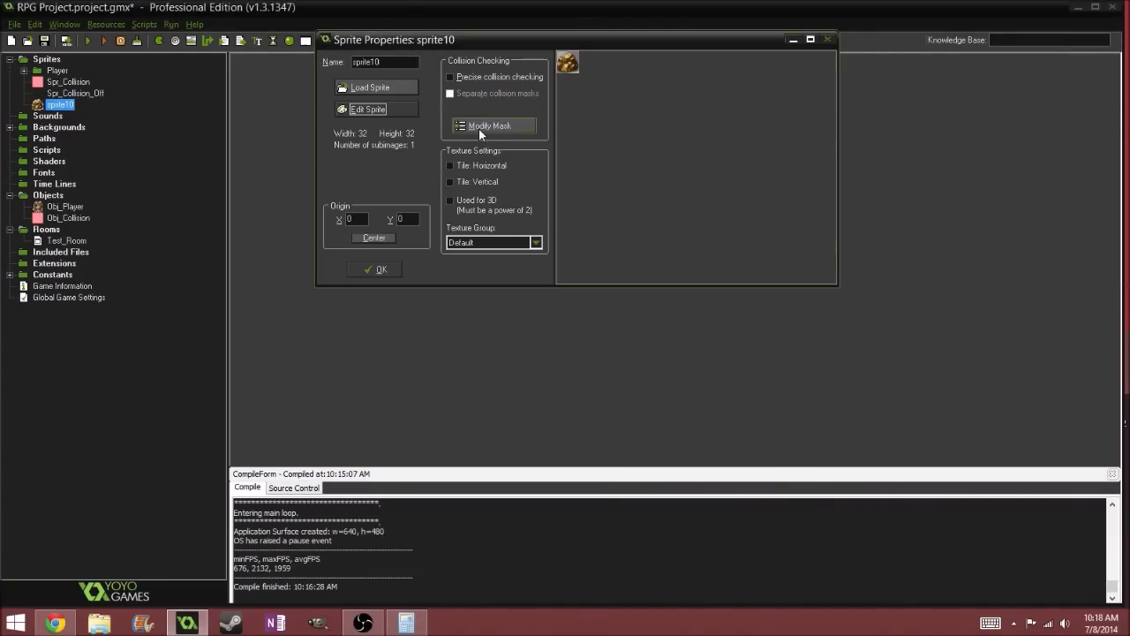
- Set the gold ore sprite's collision mask to a Manual bounding box with a top of 15
click(479, 126)
click(456, 220)
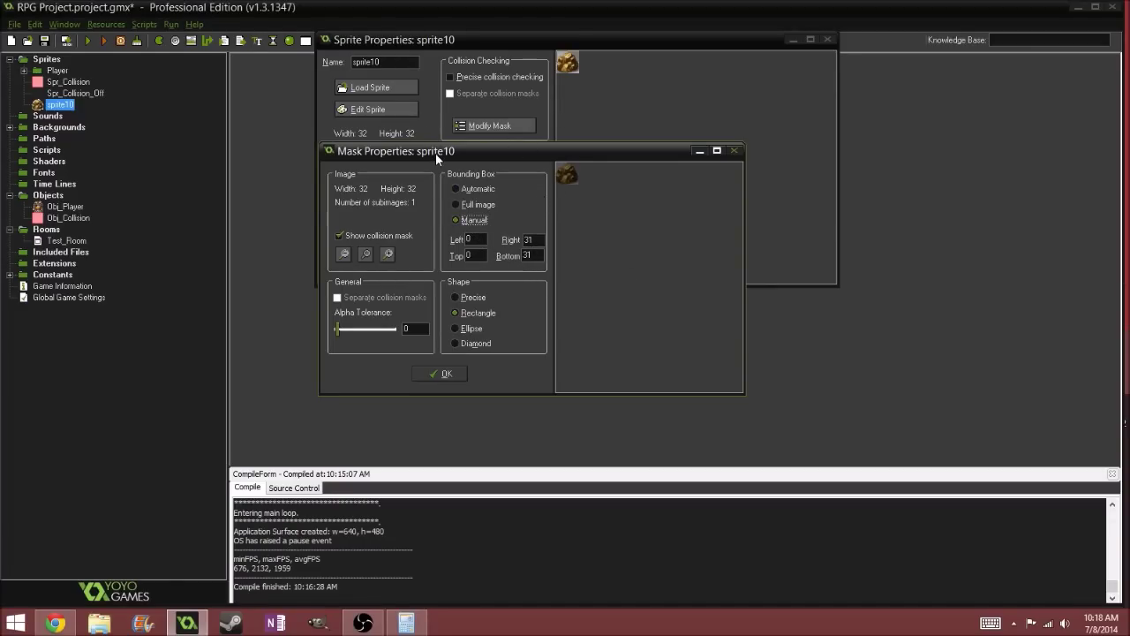
drag(435, 152, 394, 173)
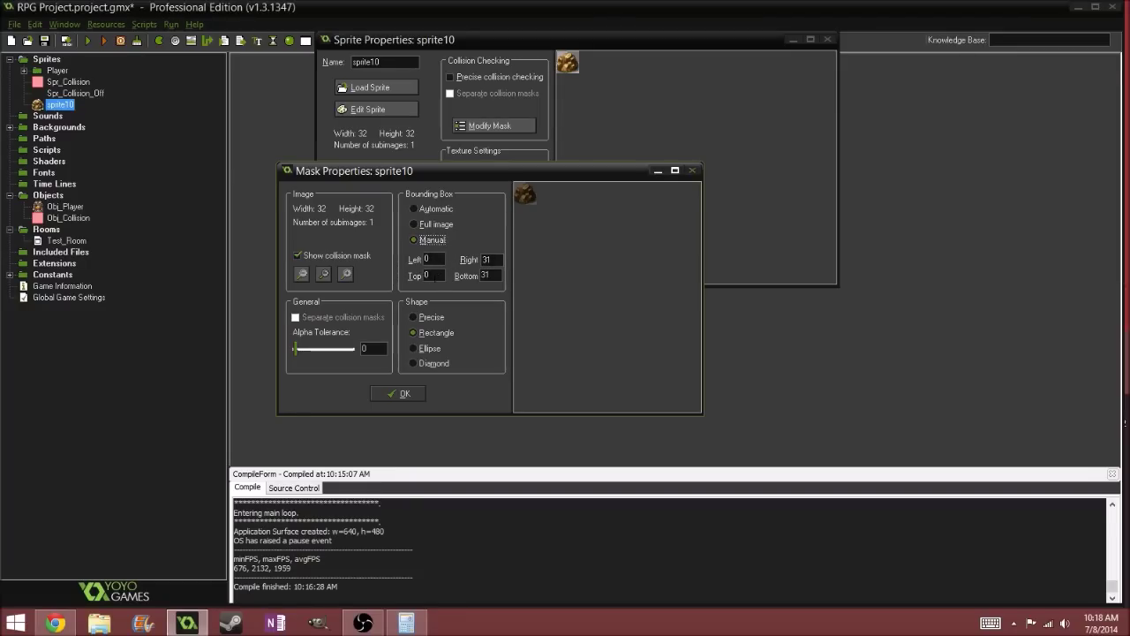
double_click(431, 276)
text(10)
key(BackSpace)
text(5)
key(Tab)
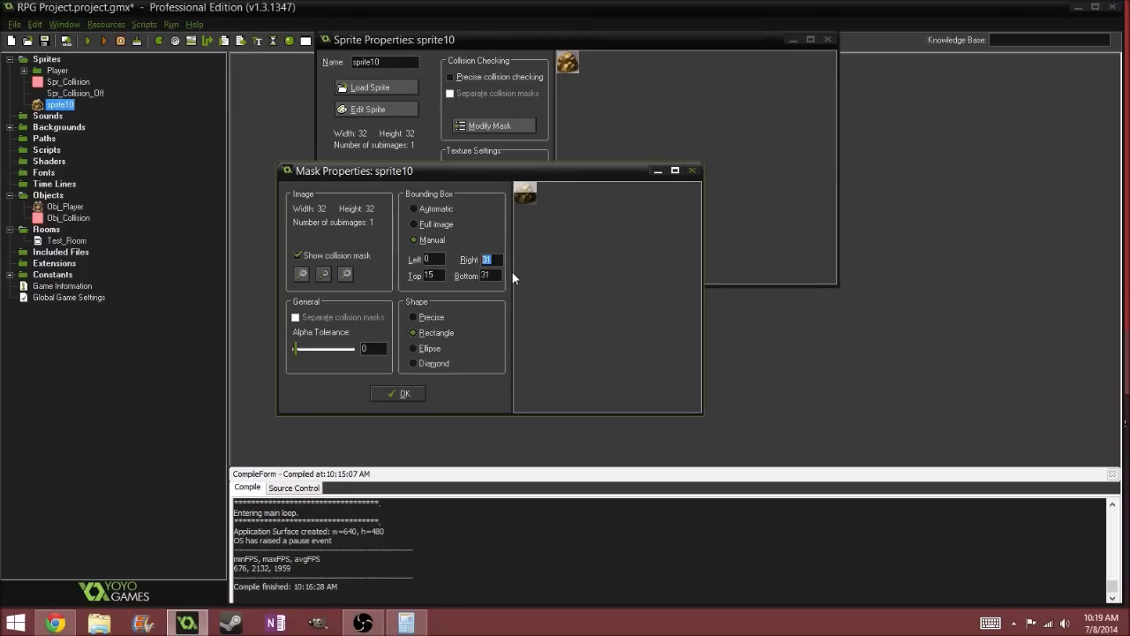
- Set the gold ore mask's left bound to 5 and right bound to 26, and accept the mask
text(15)
key(BackSpace)
key(BackSpace)
text(31)
click(434, 258)
key(BackSpace)
text(5)
click(492, 259)
key(BackSpace)
key(BackSpace)
text(26)
click(398, 394)
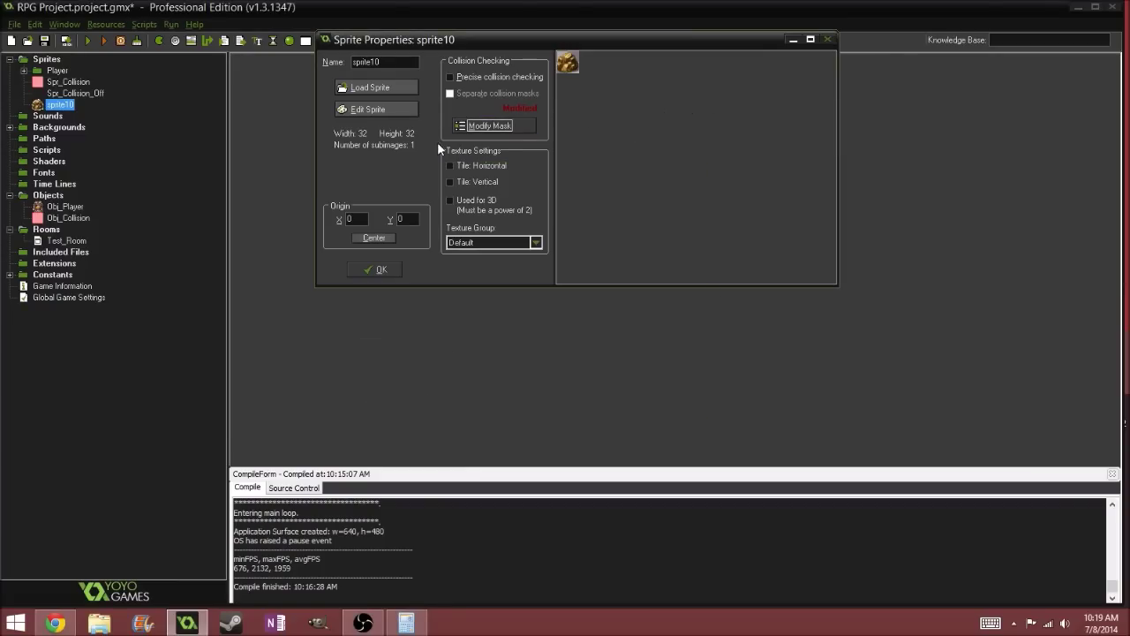
- Center the gold ore sprite's origin, name the sprite Spr_Gold_Ore and accept it
click(377, 239)
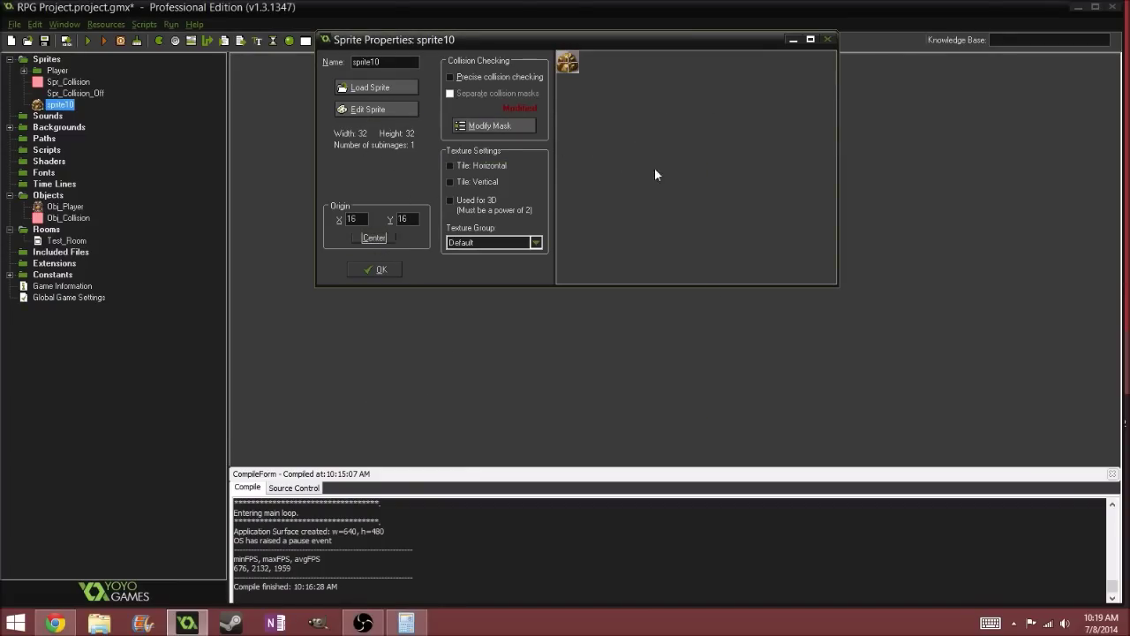
double_click(365, 61)
text(Spr)
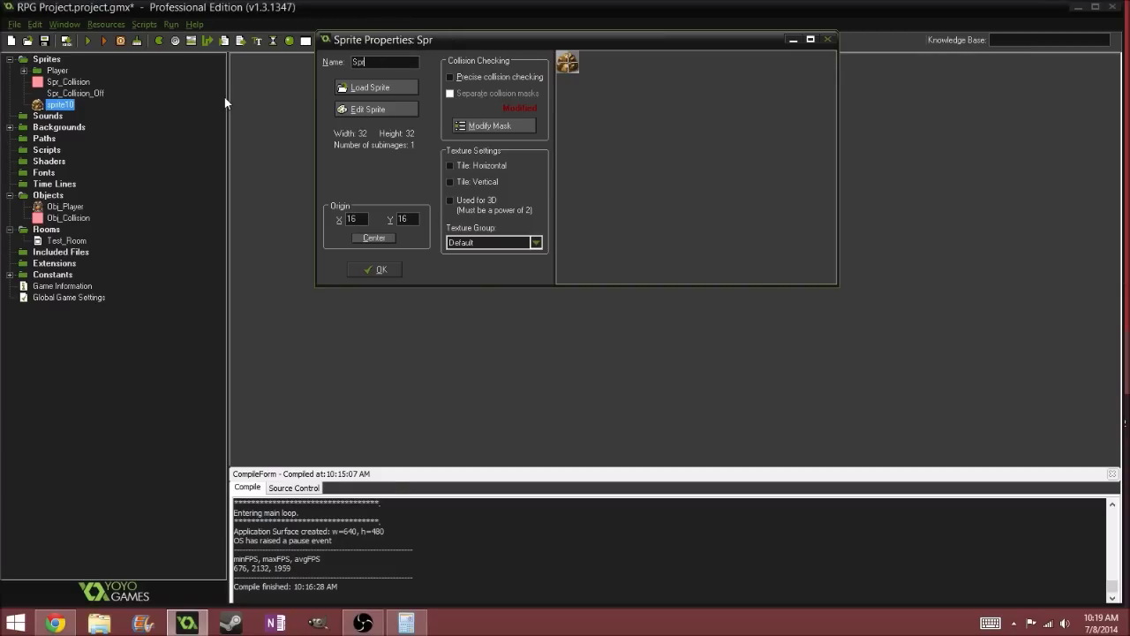
text(_Gold_Ore)
click(376, 268)
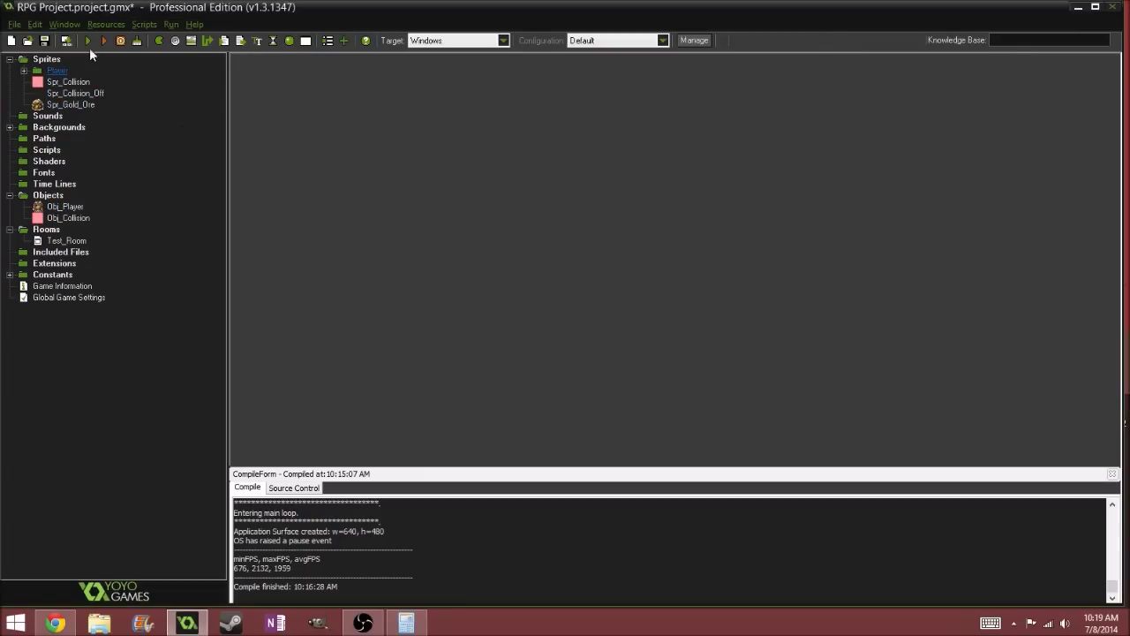
- Create a solid object named Obj_Gold_Ore with the Spr_Gold_Ore sprite and accept it
right_click(50, 195)
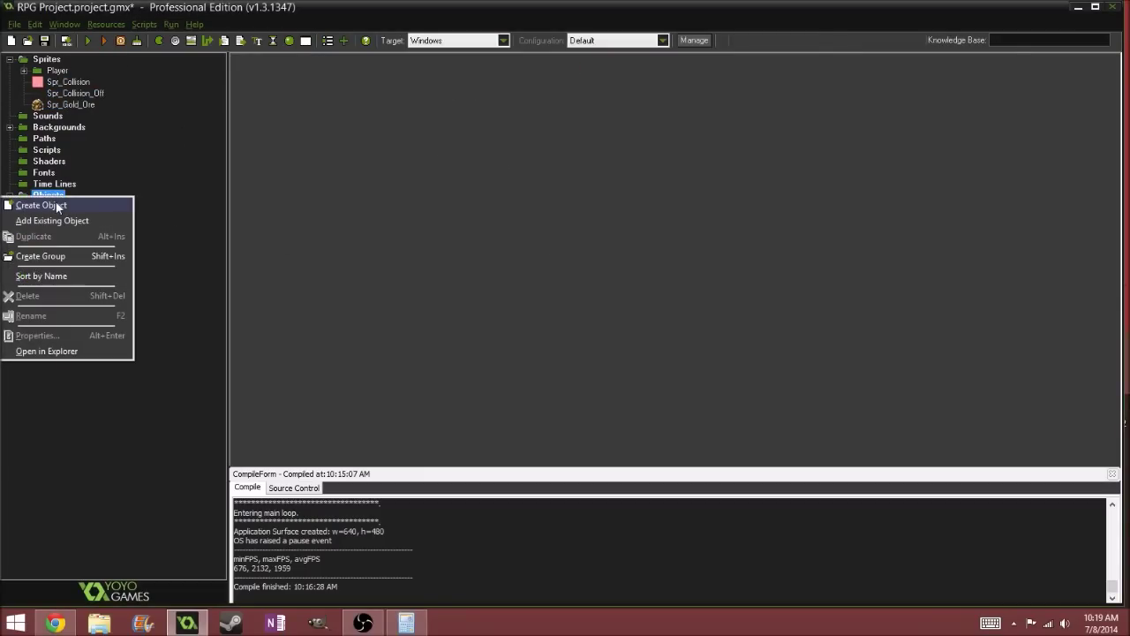
click(58, 205)
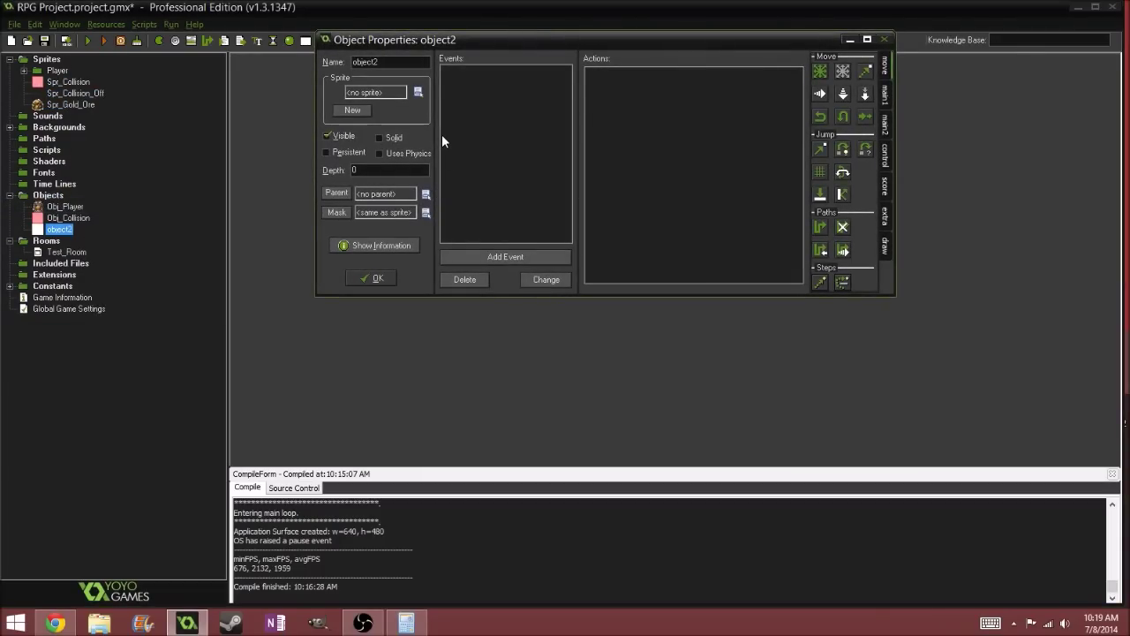
text(Obj_Gold_Ore)
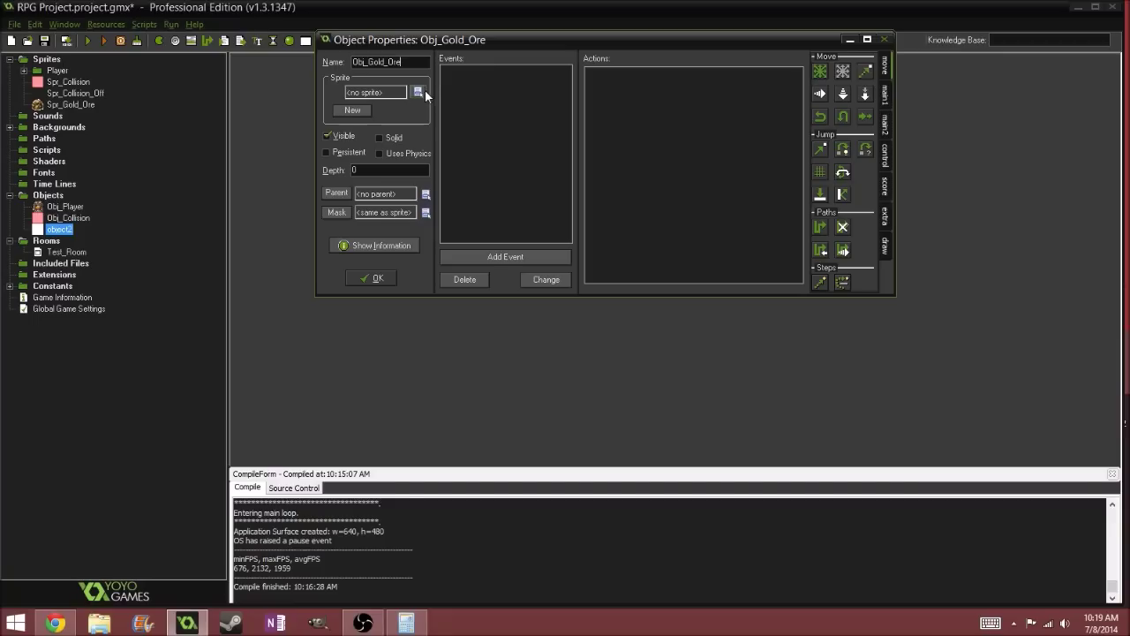
click(419, 92)
click(437, 163)
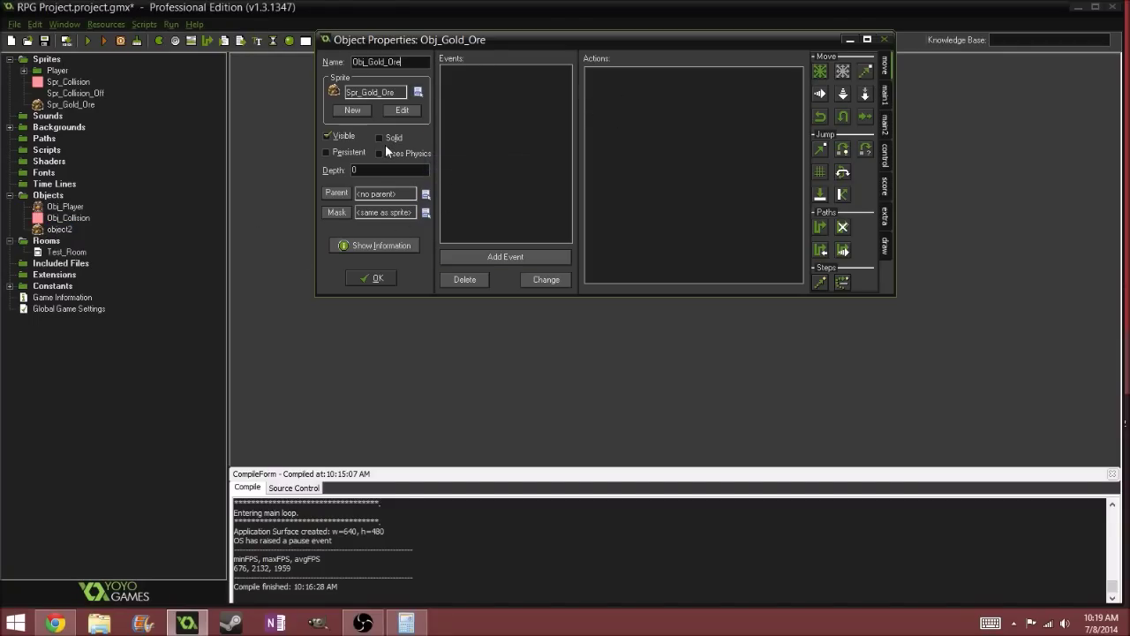
click(381, 138)
click(376, 276)
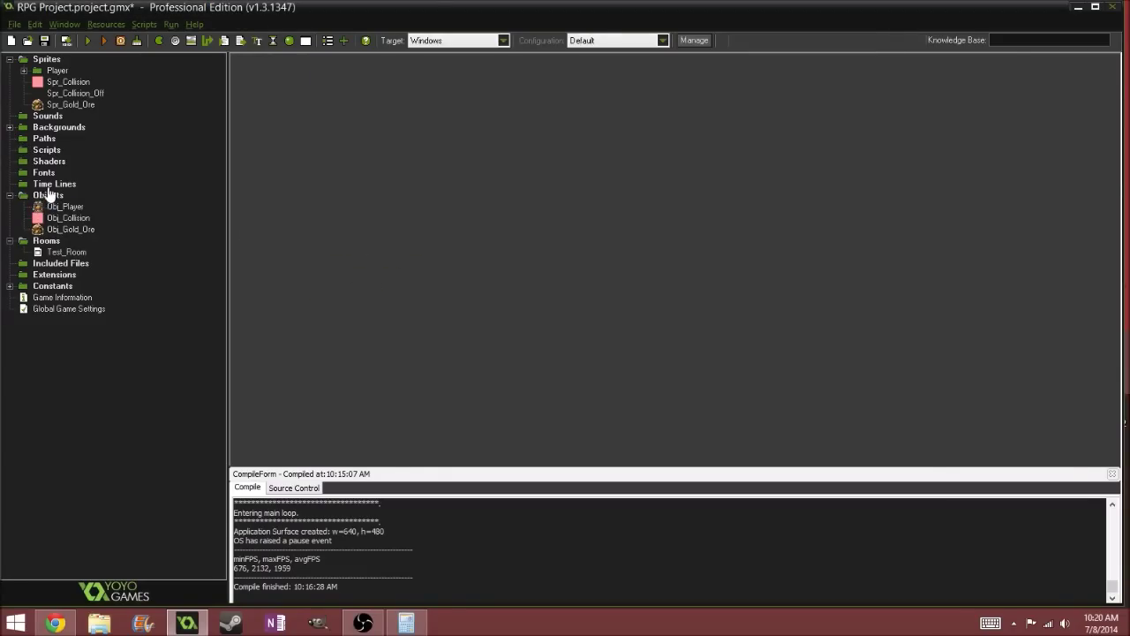
- Create a new script in the project
right_click(49, 152)
click(53, 161)
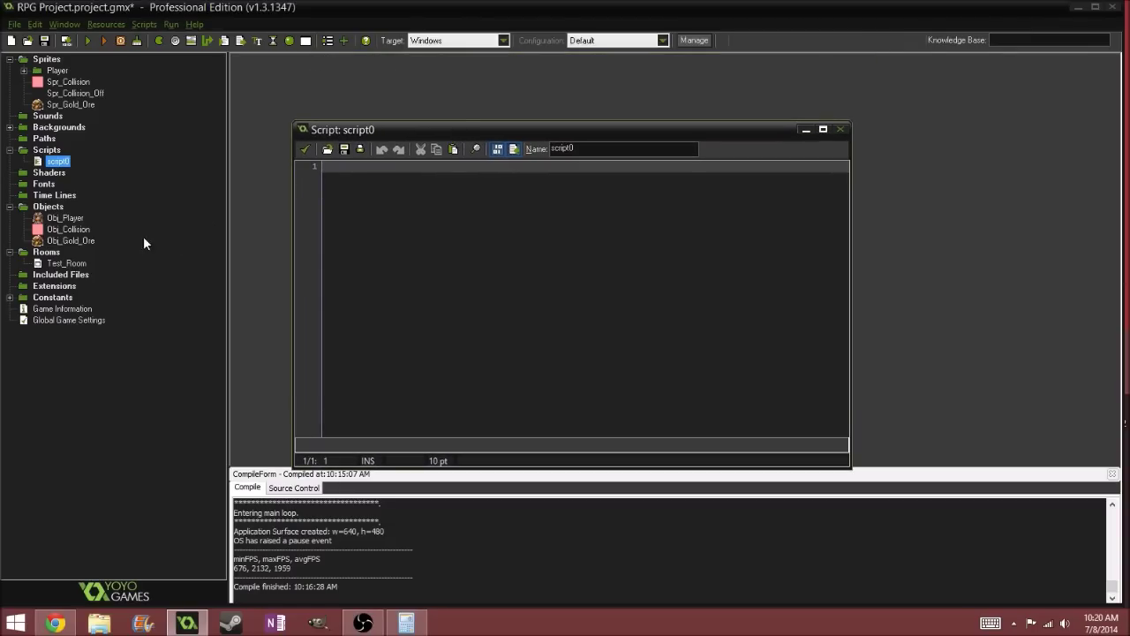
- Examine Test_Room at different zoom levels, comparing vertical positions around the player, and close the room
double_click(69, 264)
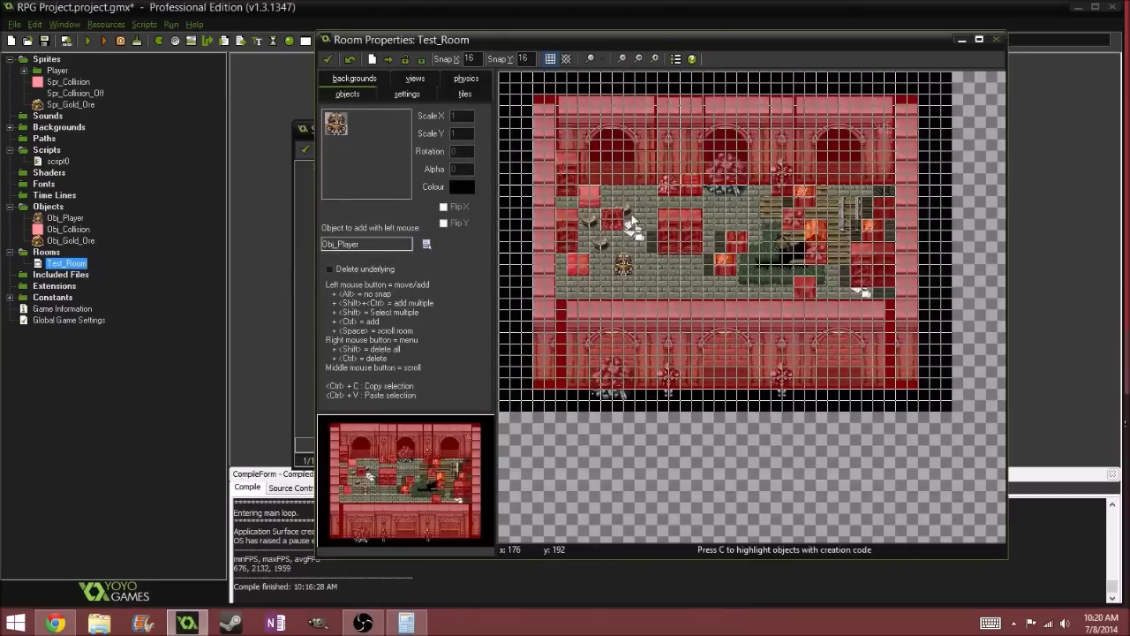
double_click(65, 217)
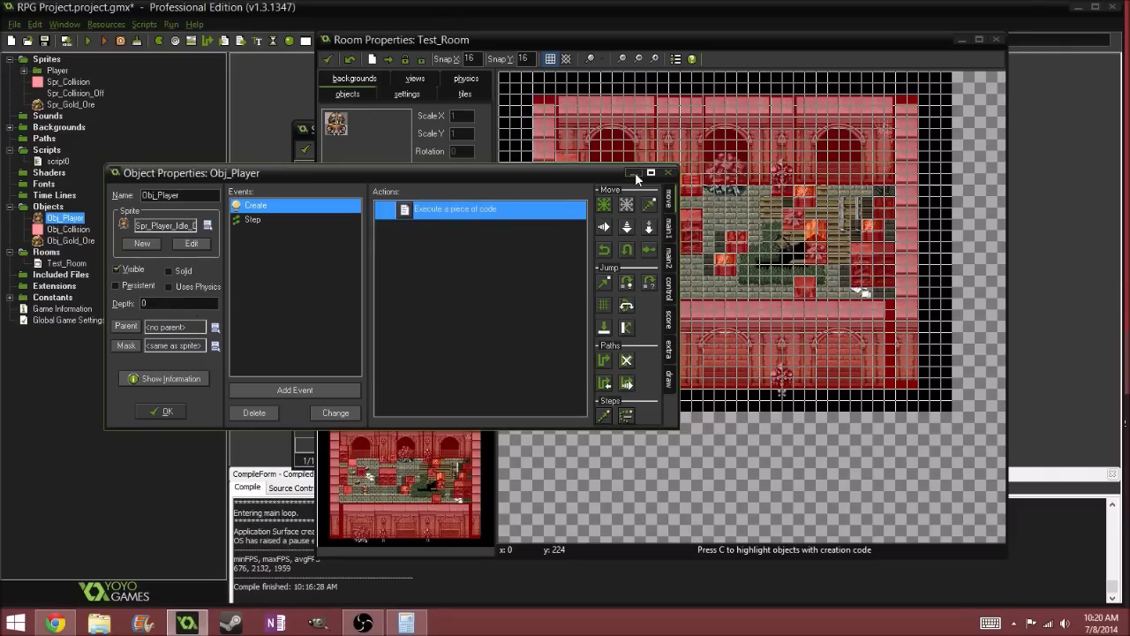
click(670, 174)
ctrl+scroll(663, 291, up, 4)
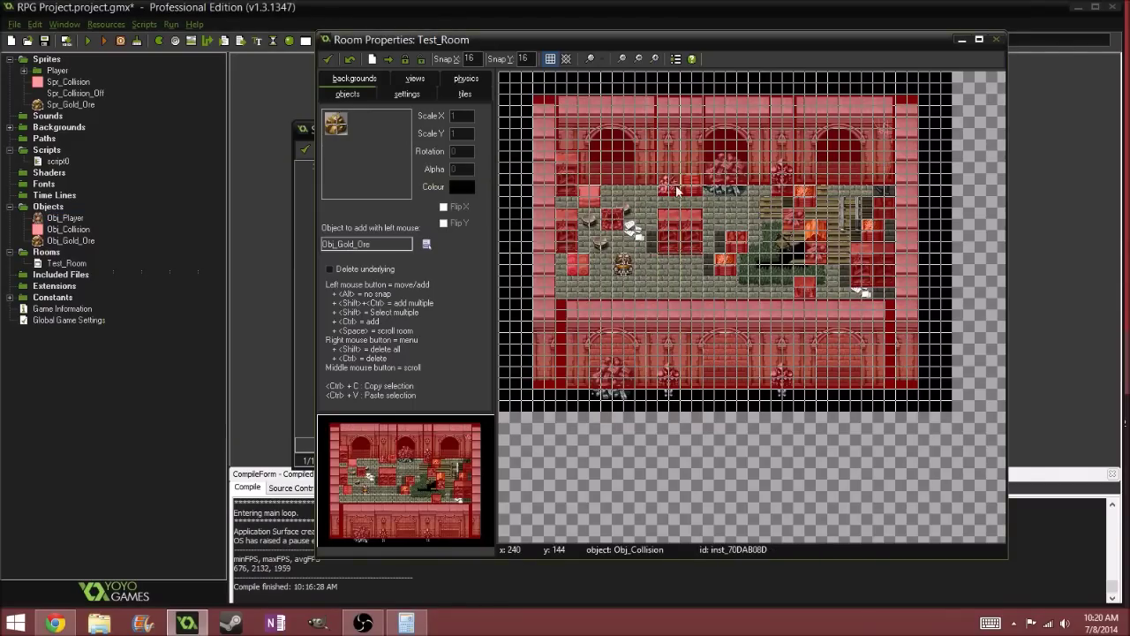
ctrl+scroll(678, 288, down, 4)
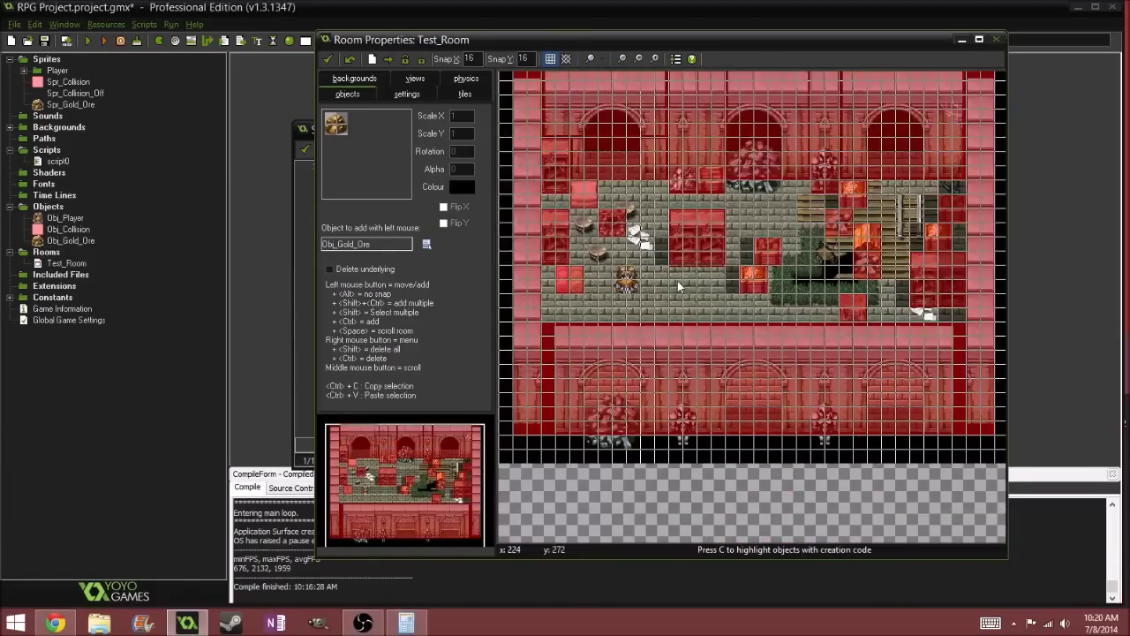
ctrl+scroll(682, 281, down, 2)
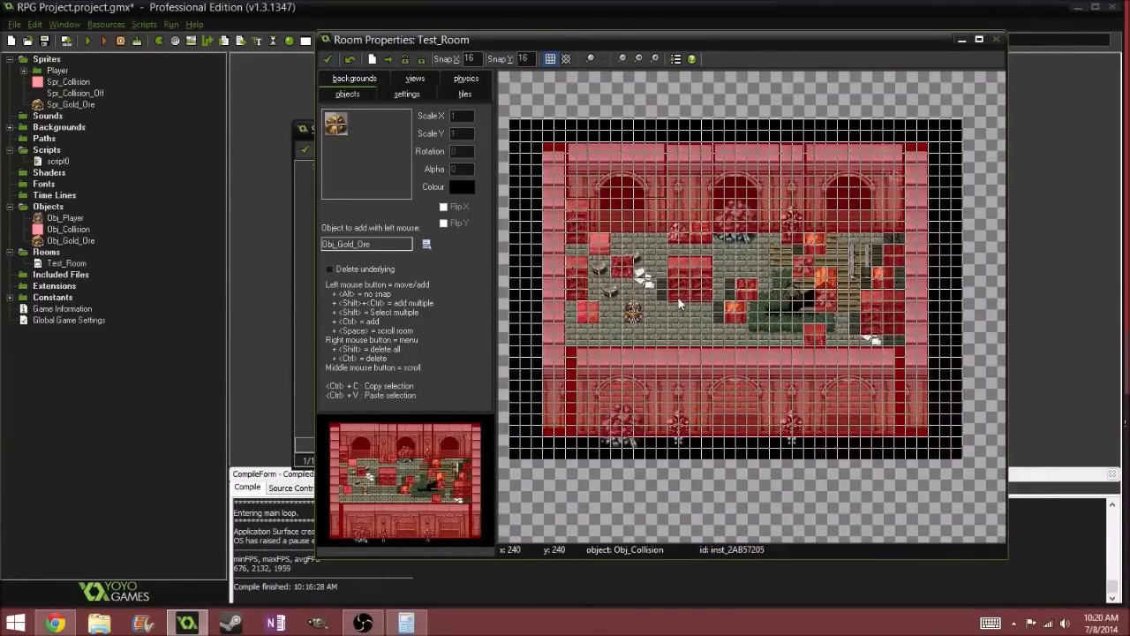
ctrl+scroll(707, 395, down, 1)
ctrl+scroll(671, 318, up, 3)
ctrl+scroll(671, 300, up, 2)
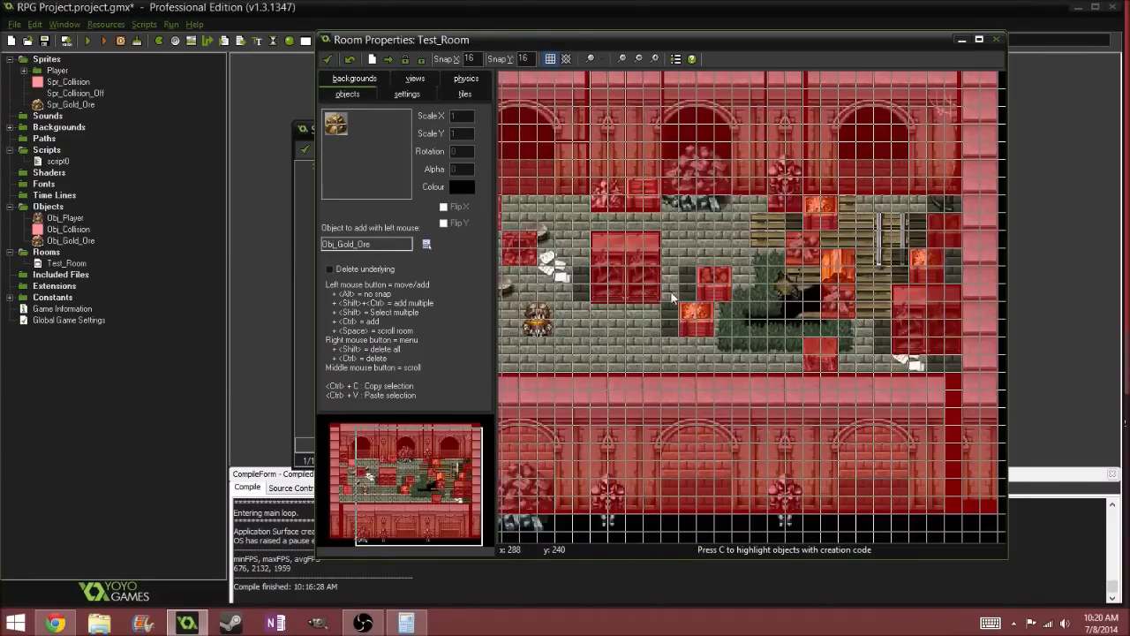
ctrl+scroll(679, 292, down, 1)
ctrl+scroll(694, 294, down, 3)
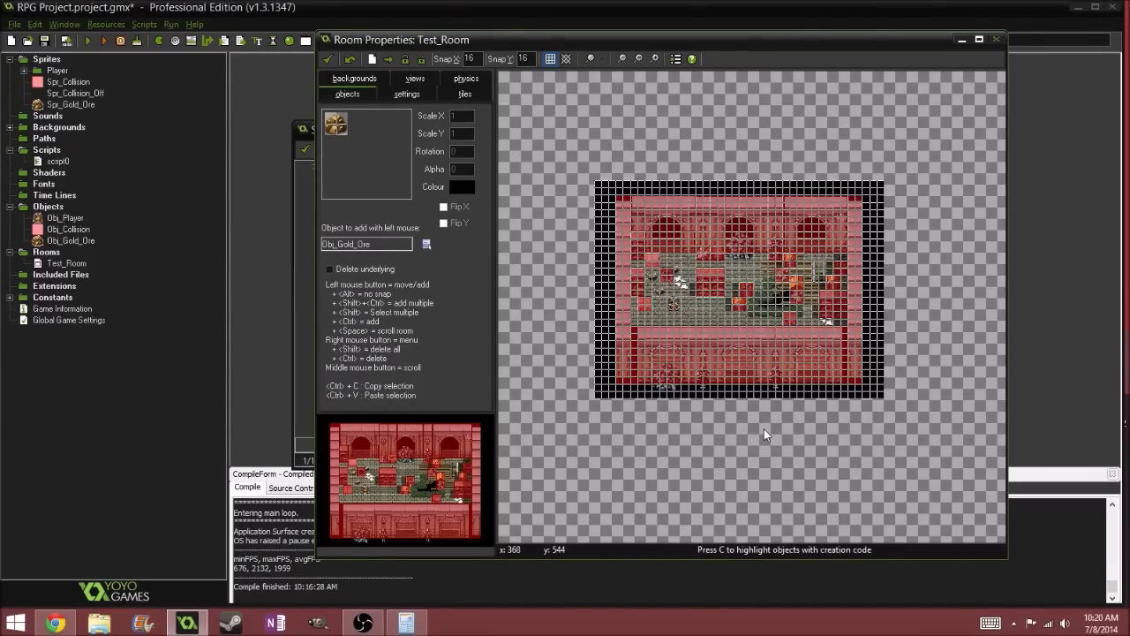
ctrl+scroll(746, 422, up, 1)
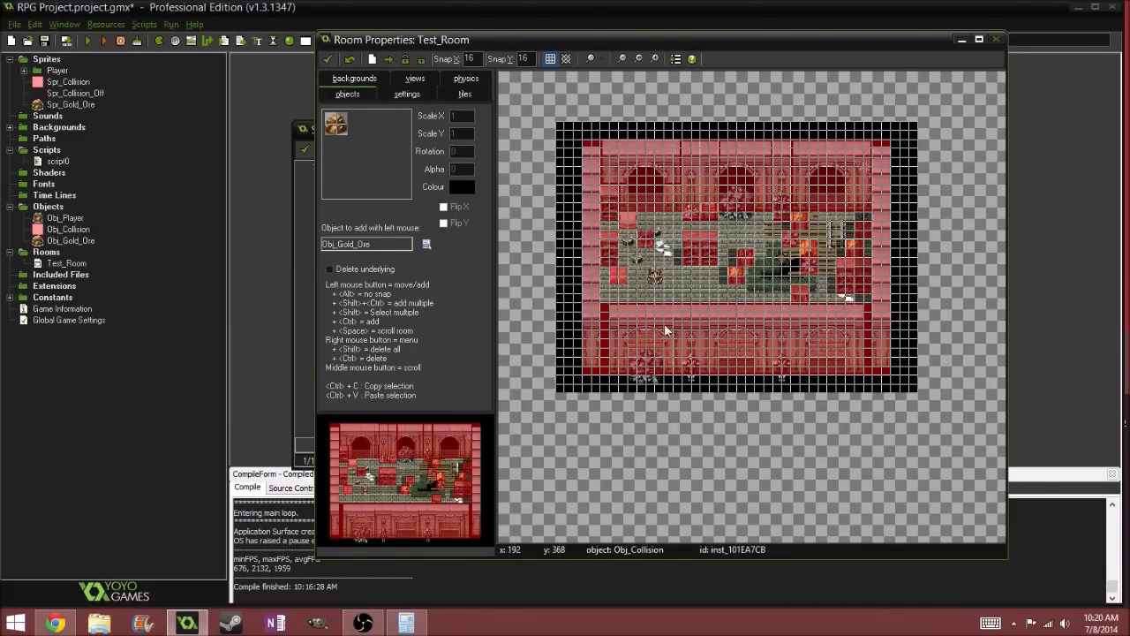
ctrl+scroll(666, 331, up, 2)
middle_drag(649, 292, 744, 283)
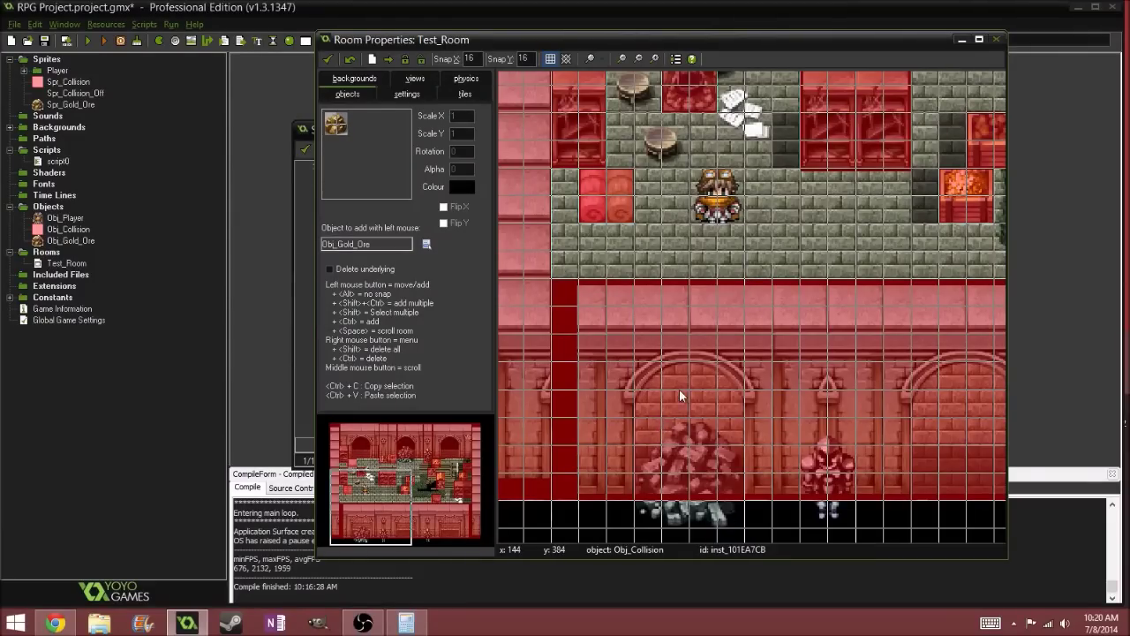
ctrl+scroll(679, 396, down, 1)
ctrl+scroll(678, 366, up, 3)
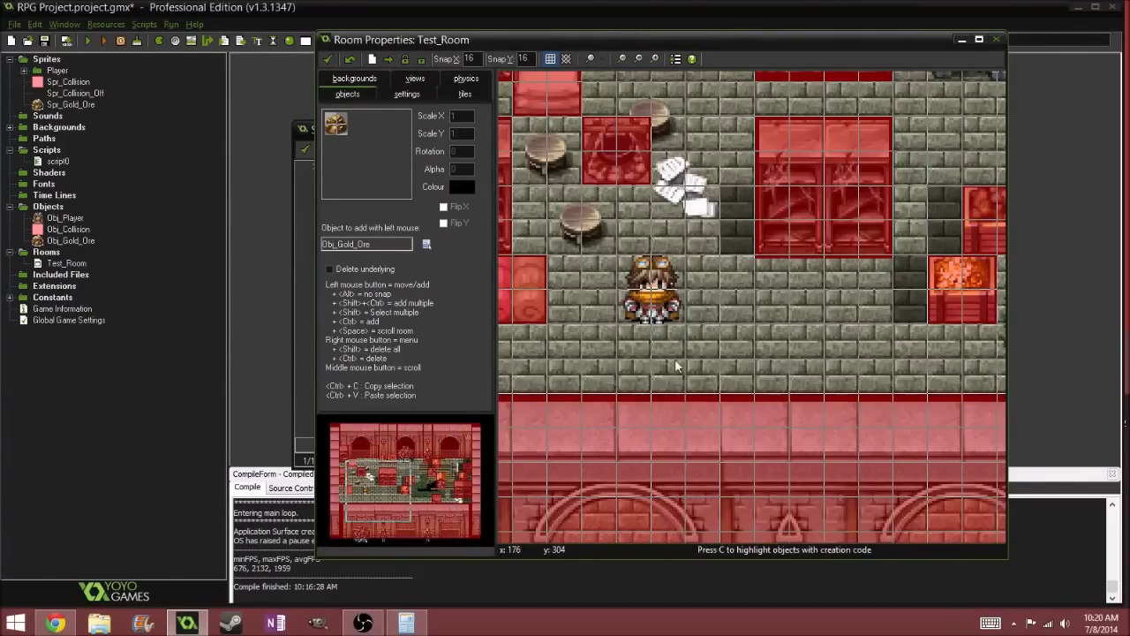
ctrl+scroll(676, 366, up, 1)
ctrl+scroll(676, 348, down, 2)
click(328, 60)
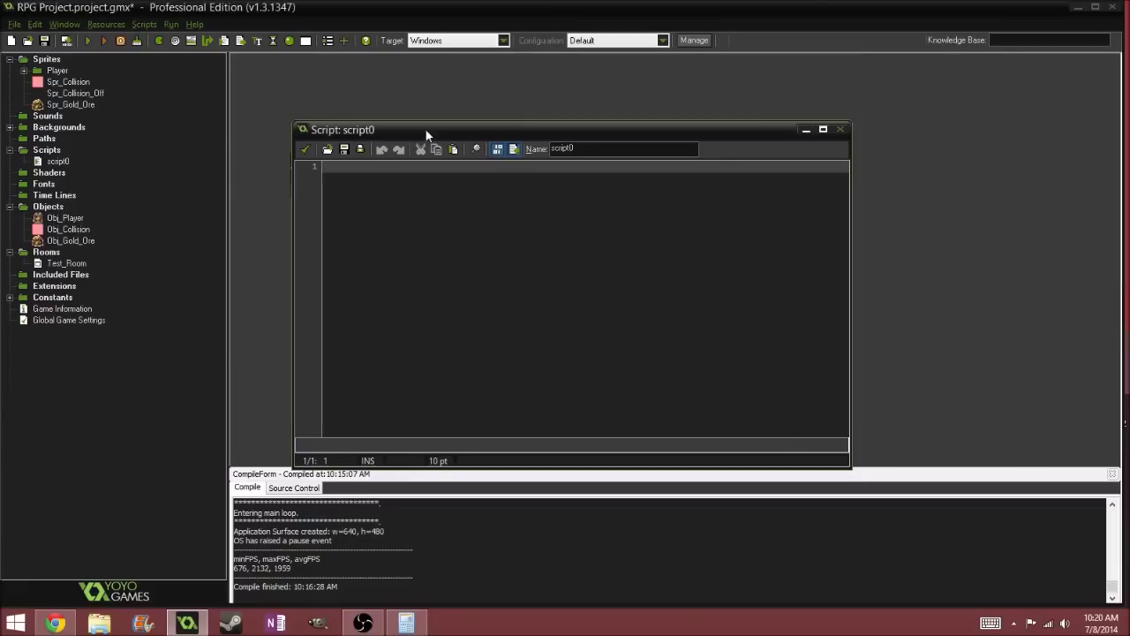
- Close the leftover Calculator window and write depth = y * -1 in the new script
click(407, 623)
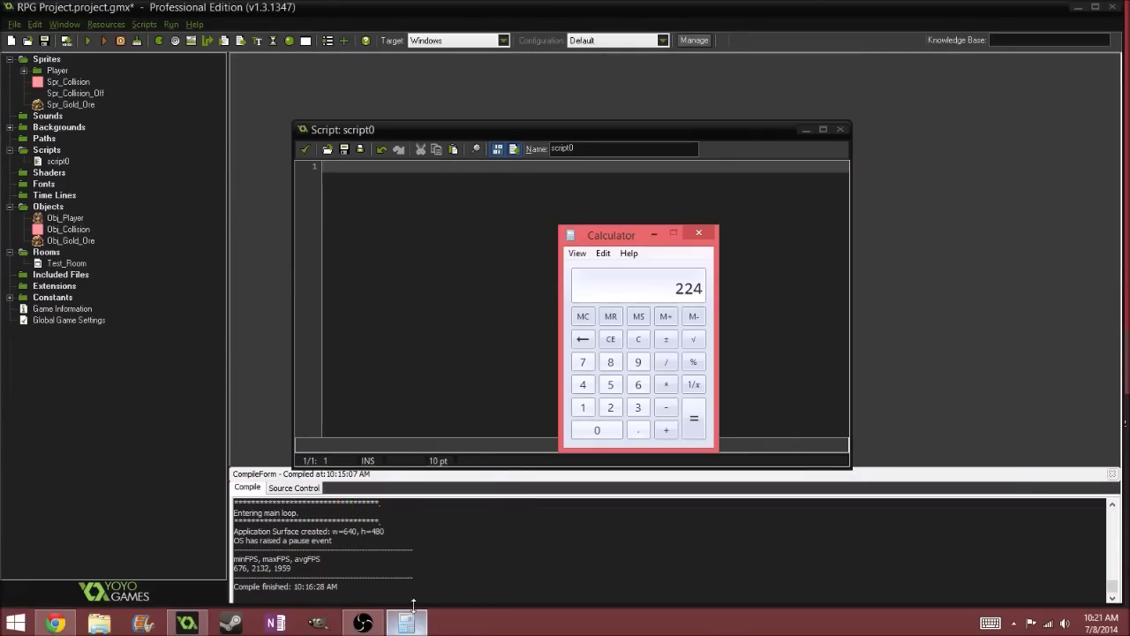
click(698, 233)
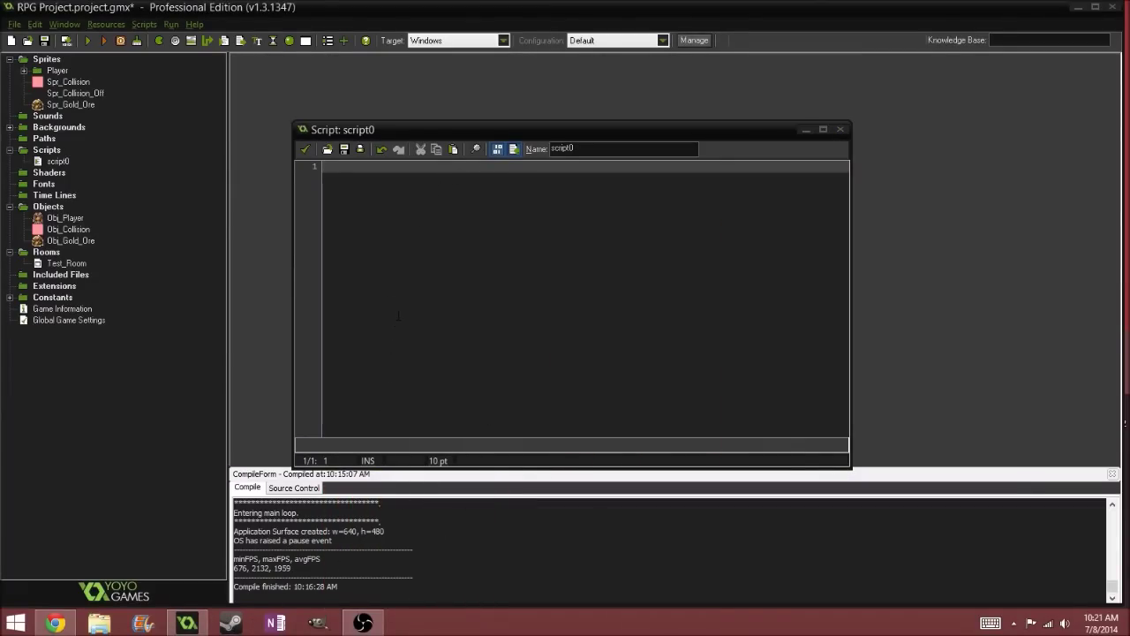
click(380, 173)
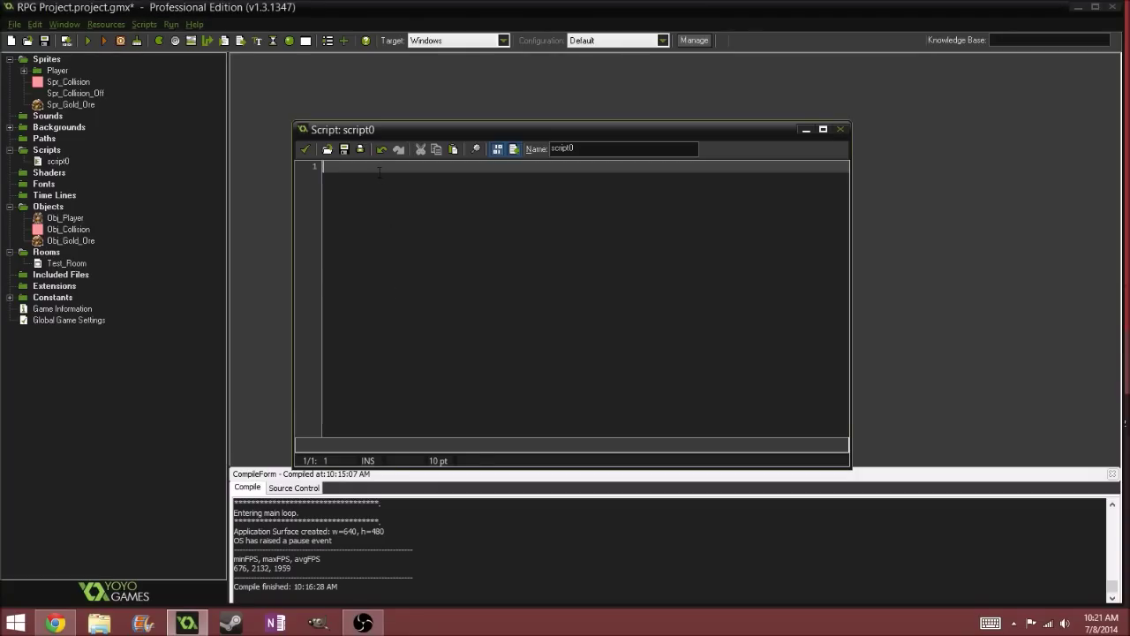
text(depth = y * -1)
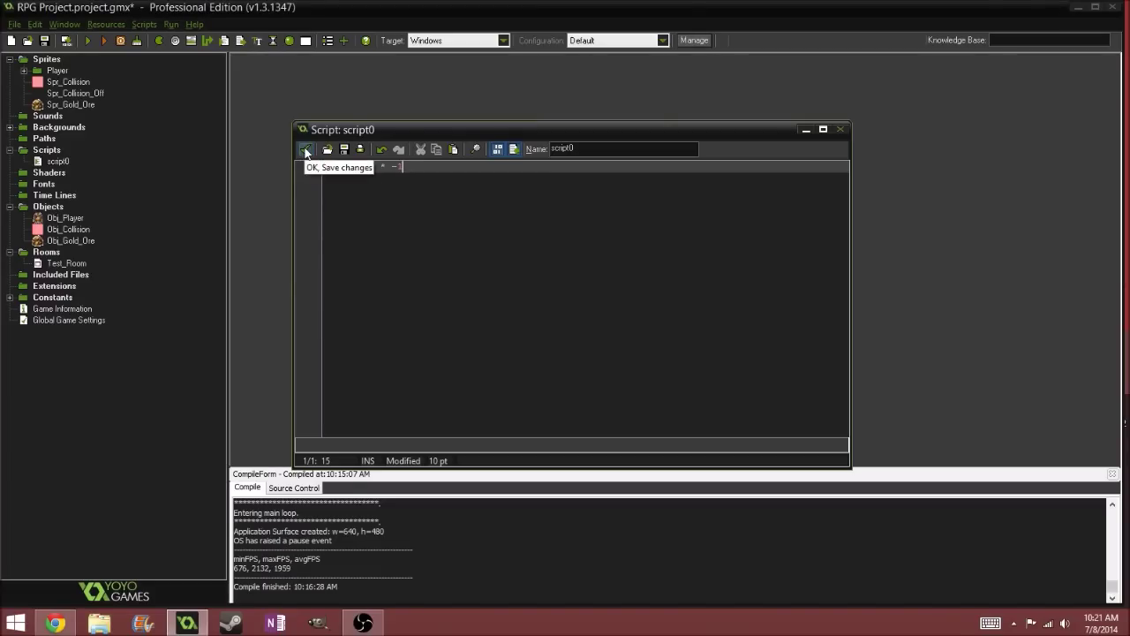
- Name the script Find_Depth and save it
double_click(562, 148)
text(Dind_D)
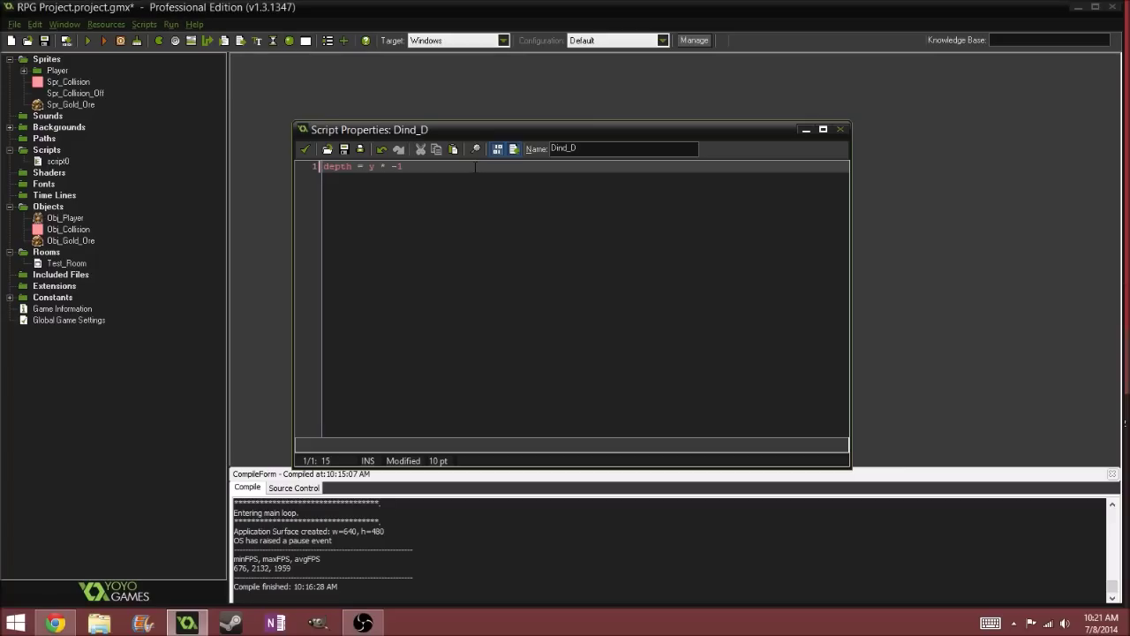
key(BackSpace)
key(BackSpace)
key(BackSpace)
key(BackSpace)
key(BackSpace)
text(Find_Depth)
click(306, 149)
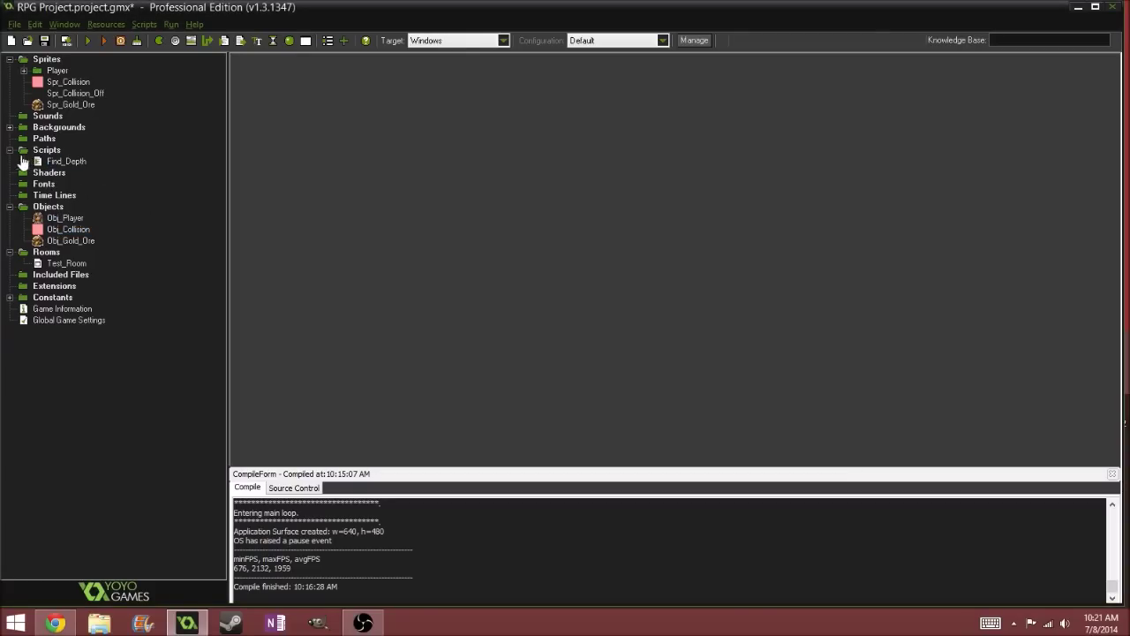
- Add a Create event to Obj_Gold_Ore that executes the Find_Depth script, and accept the object
click(9, 151)
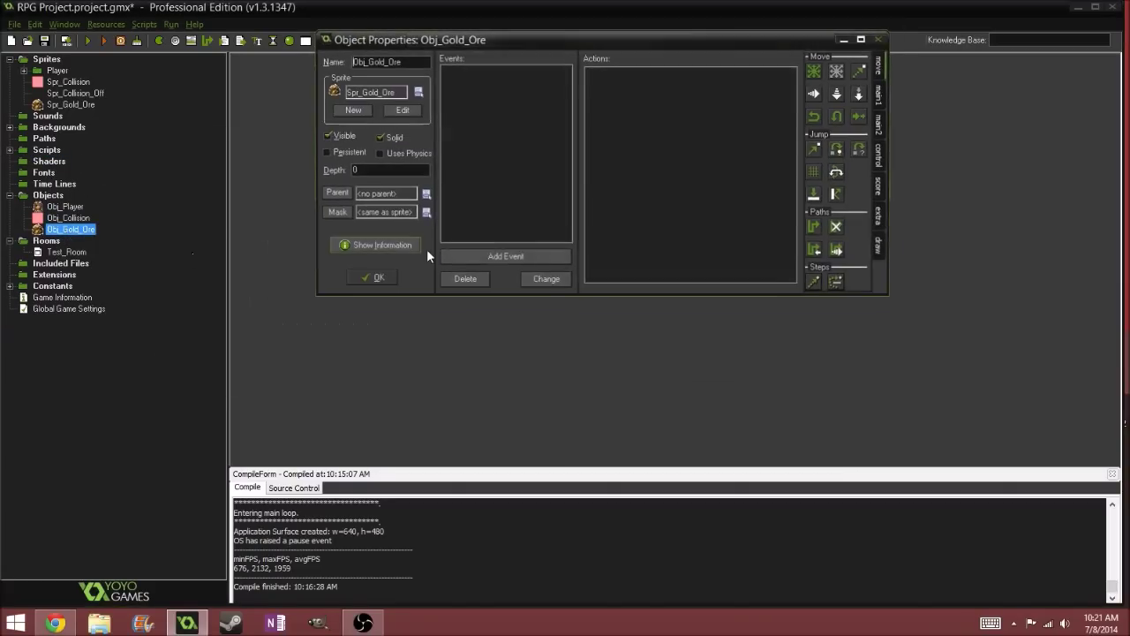
click(526, 258)
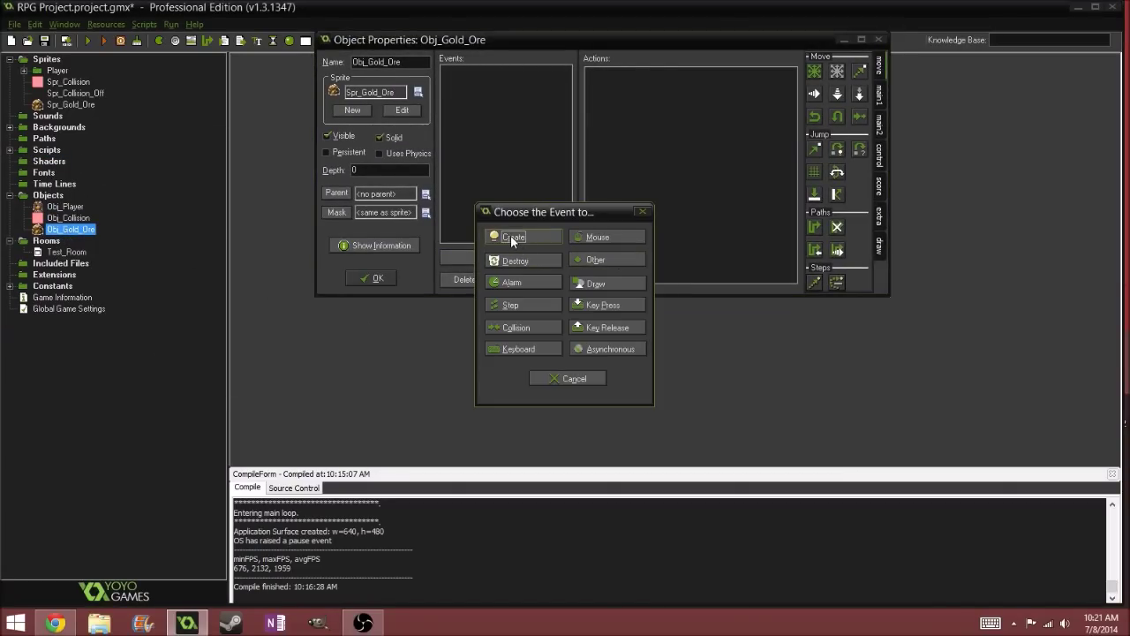
click(513, 237)
click(880, 154)
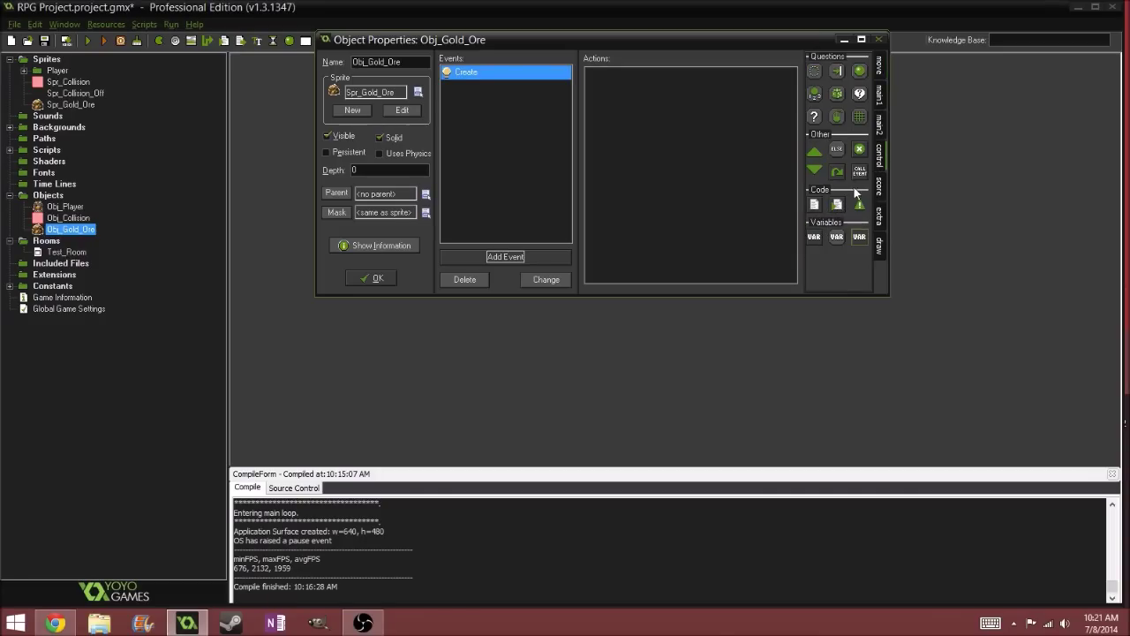
drag(837, 208, 622, 108)
click(658, 280)
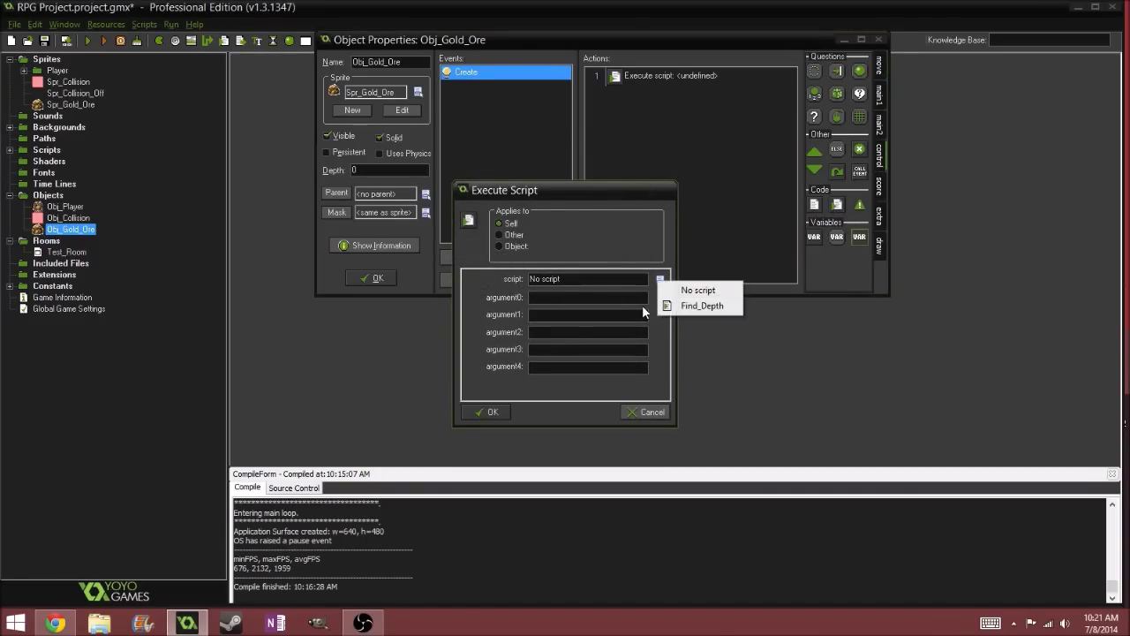
click(702, 305)
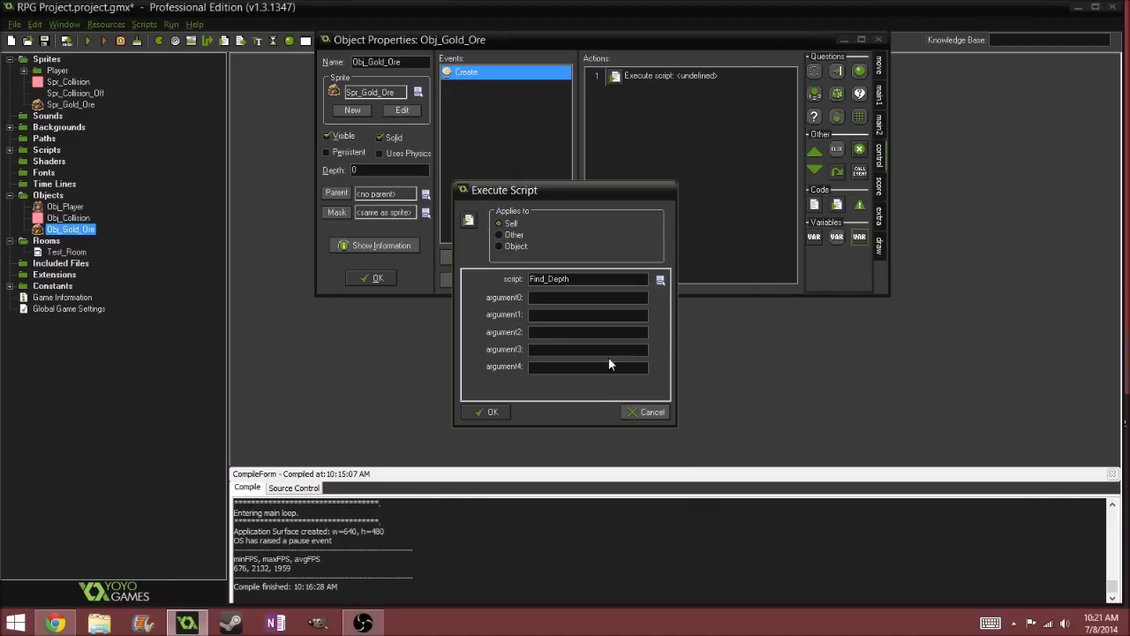
click(488, 413)
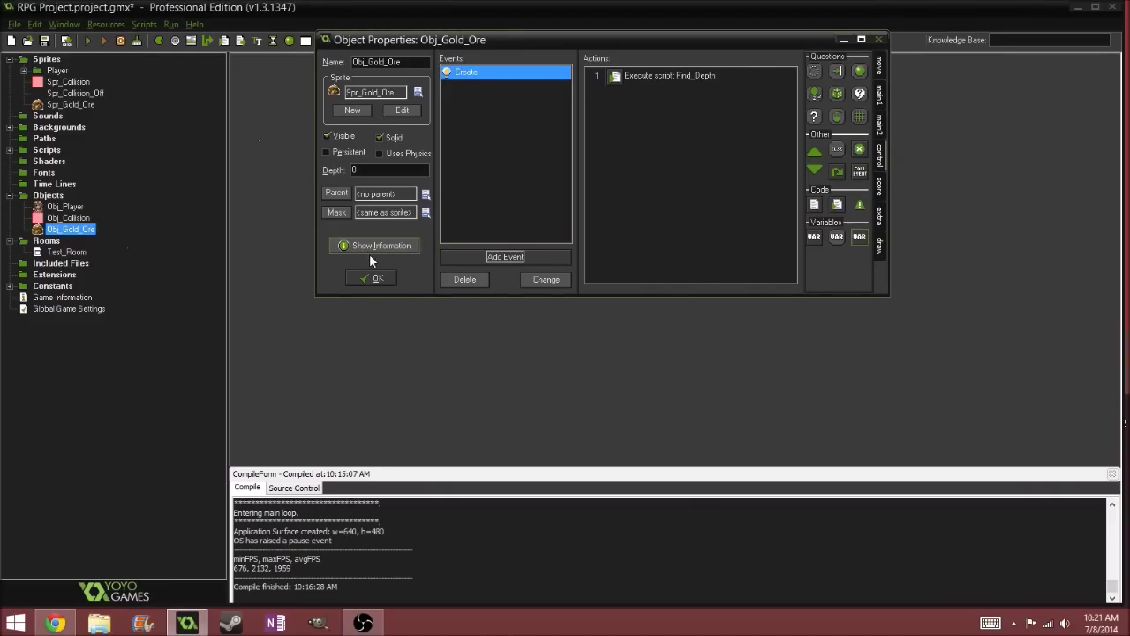
click(371, 278)
- Add an Execute Script action with Find_Depth to Obj_Player's Step event and accept the object
double_click(76, 209)
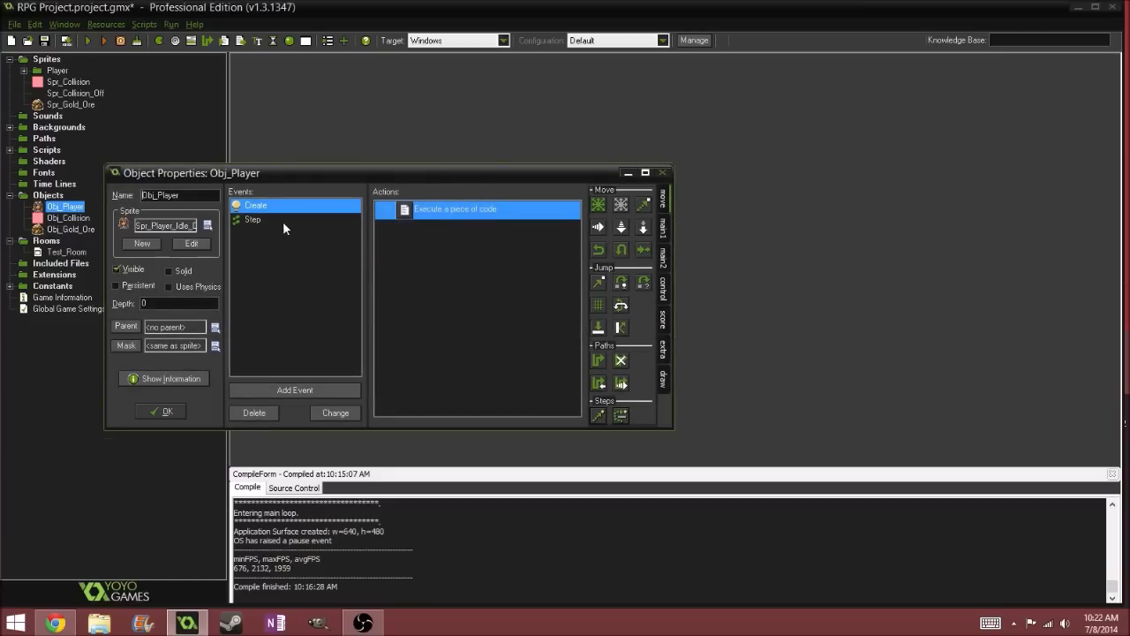
click(269, 220)
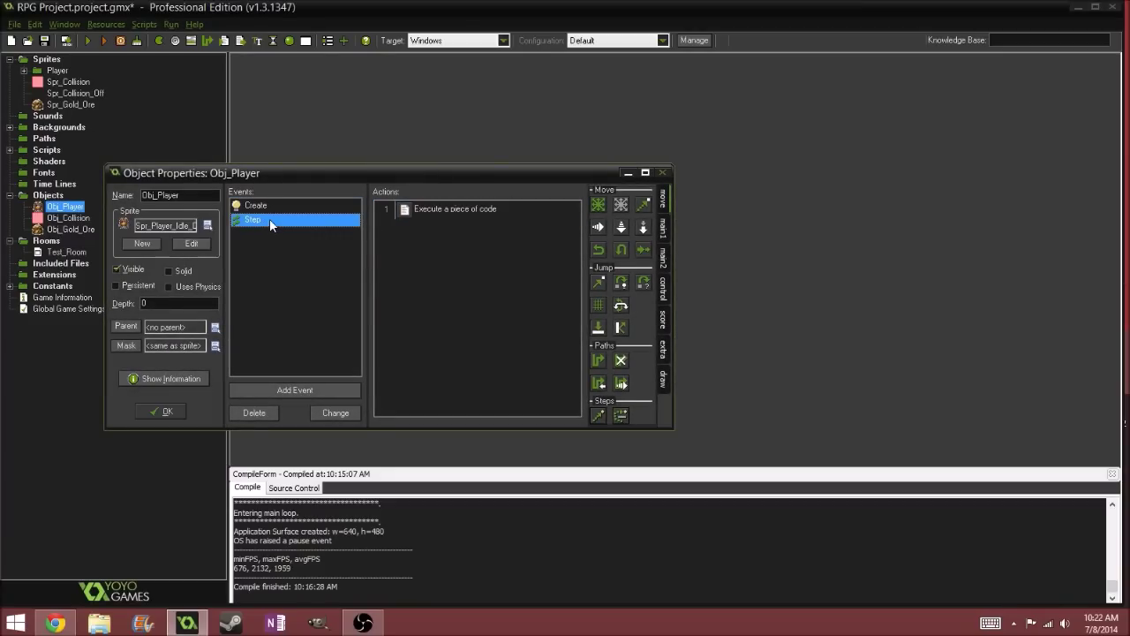
click(664, 291)
drag(622, 340, 489, 290)
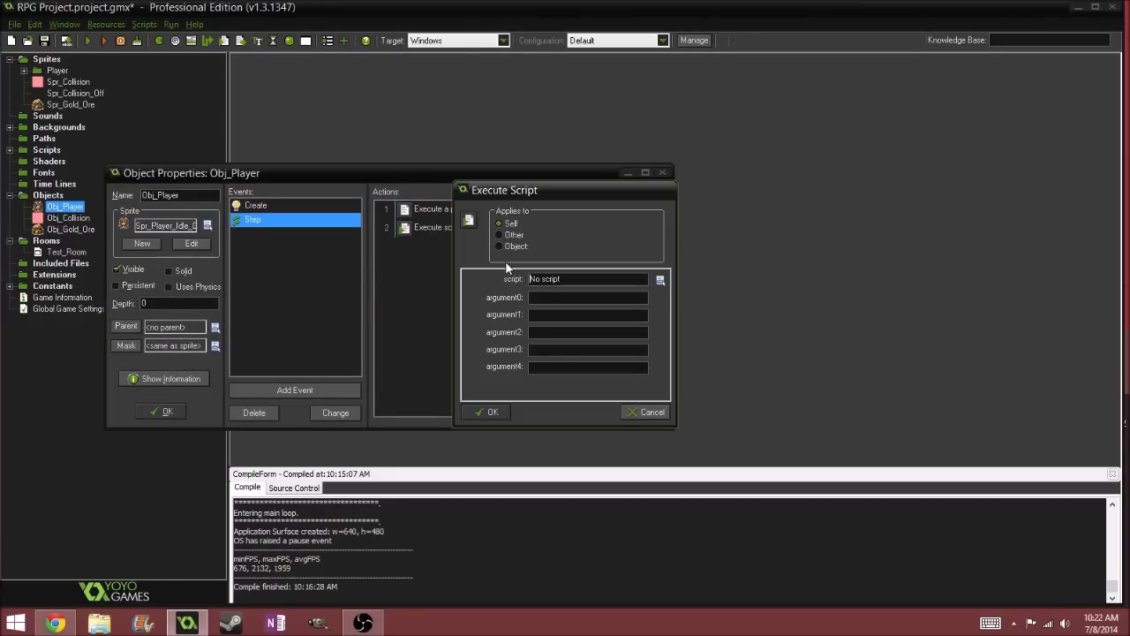
click(659, 281)
click(675, 304)
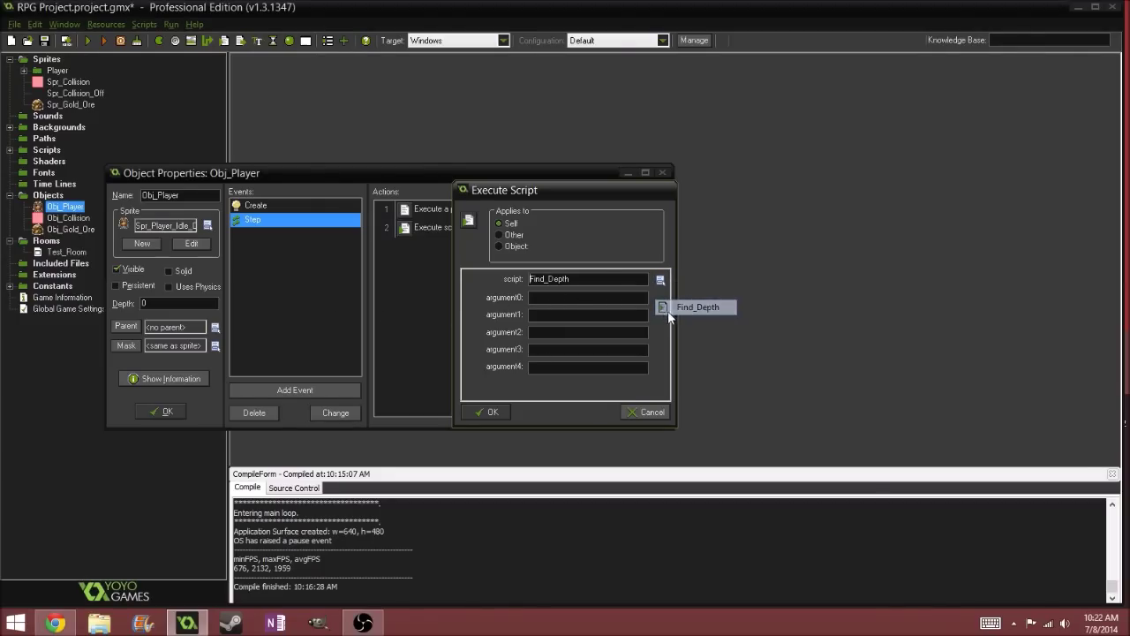
click(488, 412)
drag(352, 169, 552, 136)
click(372, 378)
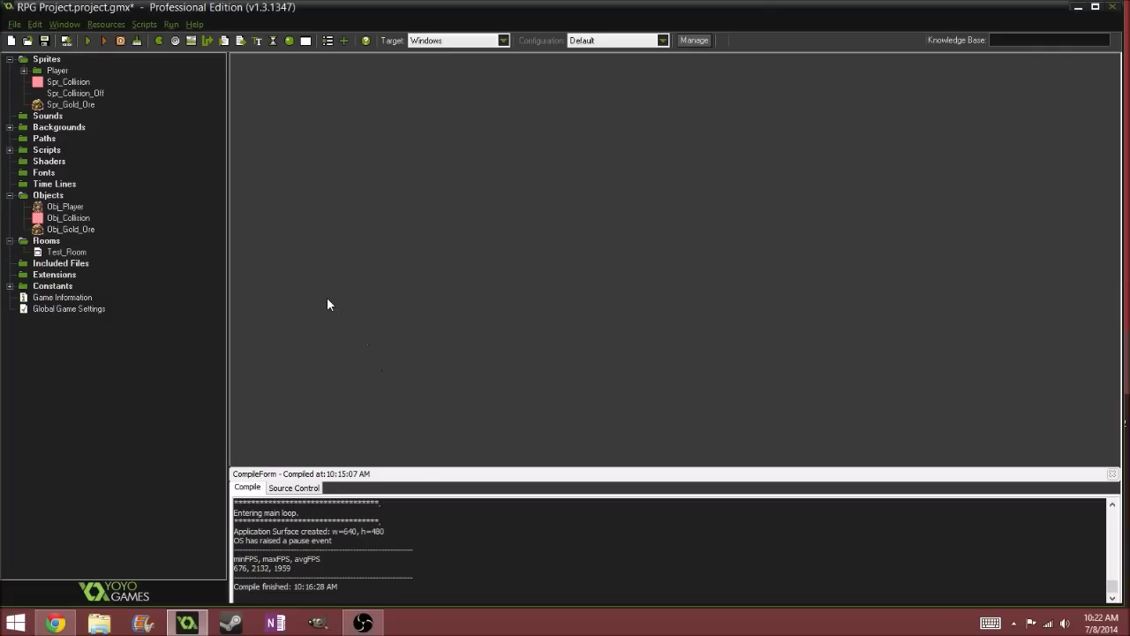
- Place one Obj_Gold_Ore instance in Test_Room at x 224, y 288, just beside the player, and accept the room
double_click(71, 255)
scroll(609, 235, up, 2)
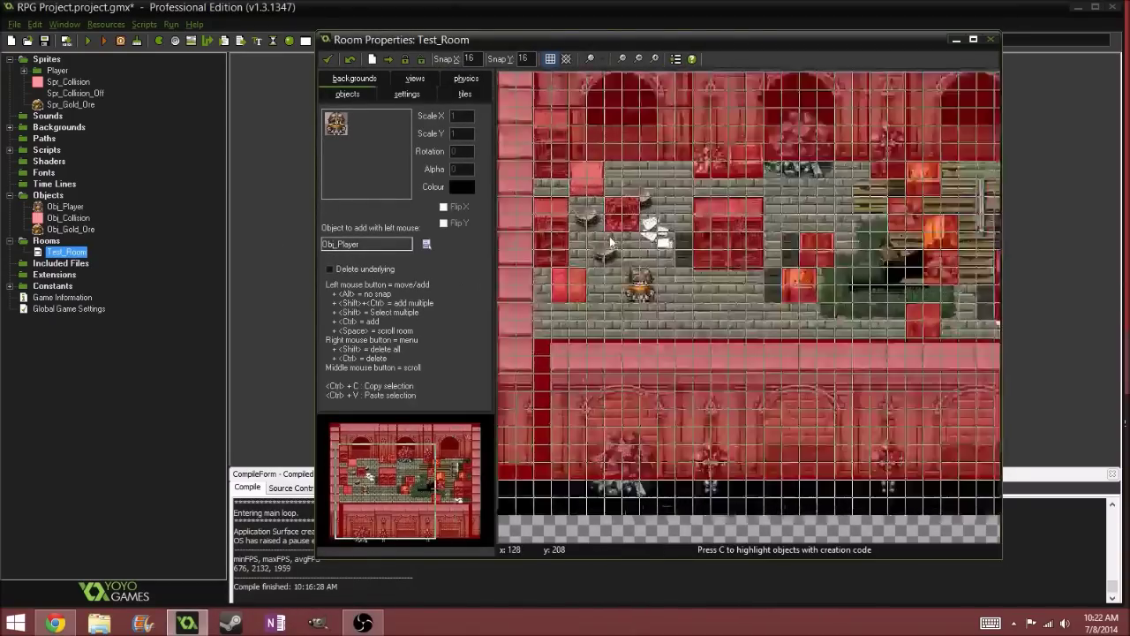
middle_drag(699, 307, 646, 318)
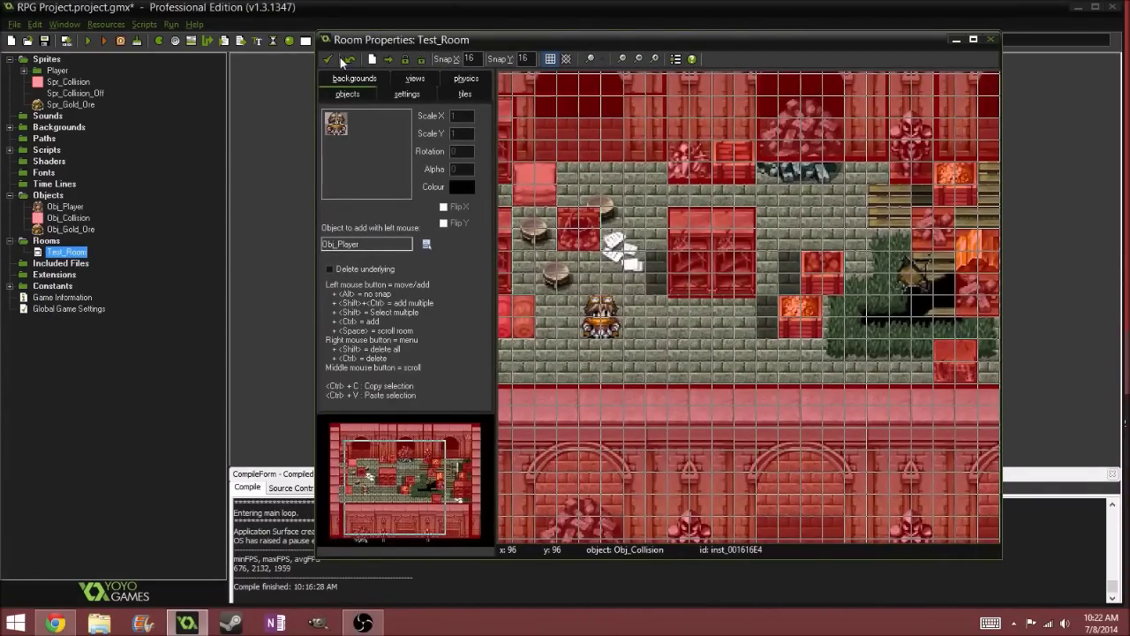
click(427, 246)
click(474, 285)
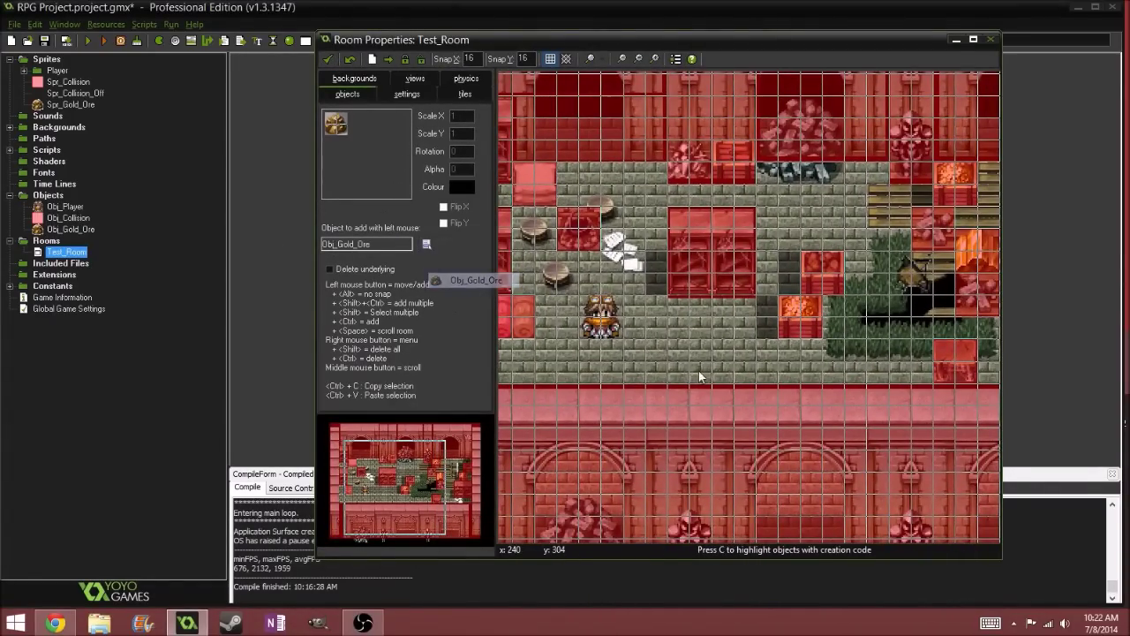
click(687, 366)
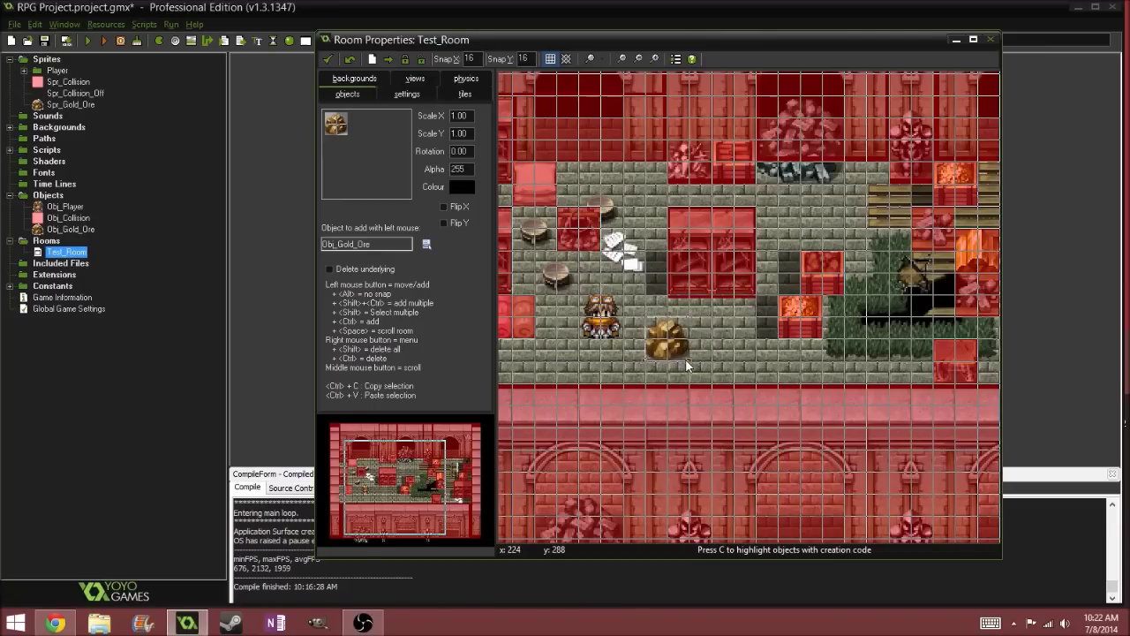
click(328, 57)
- Run the game and walk the player around the gold ore to check its collision and depth ordering
click(87, 40)
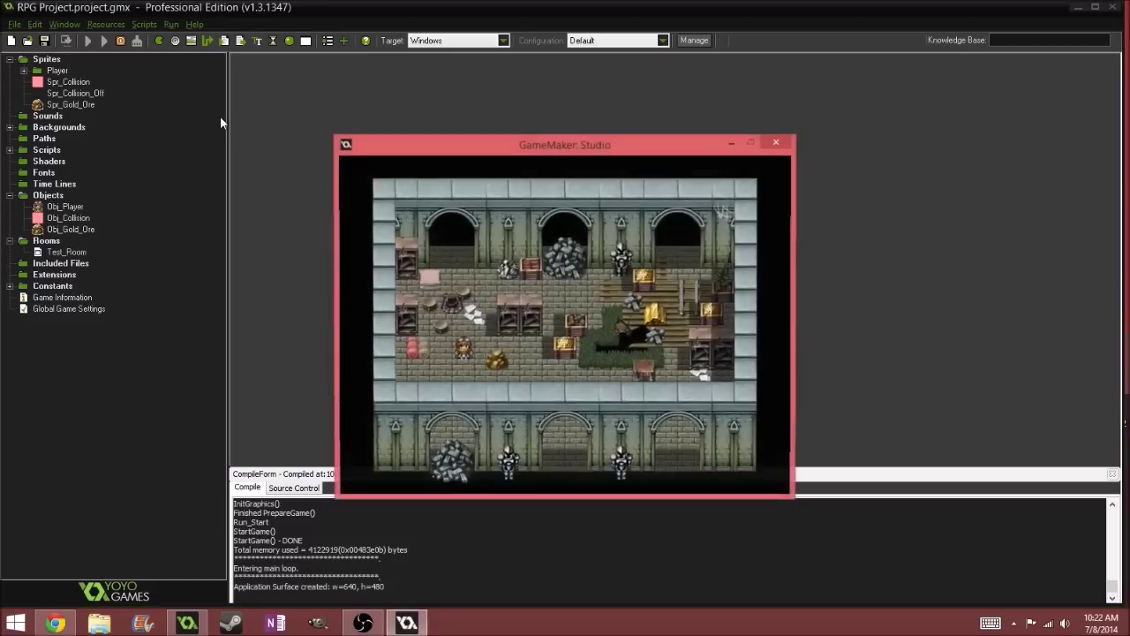
key(Right)
key(Down)
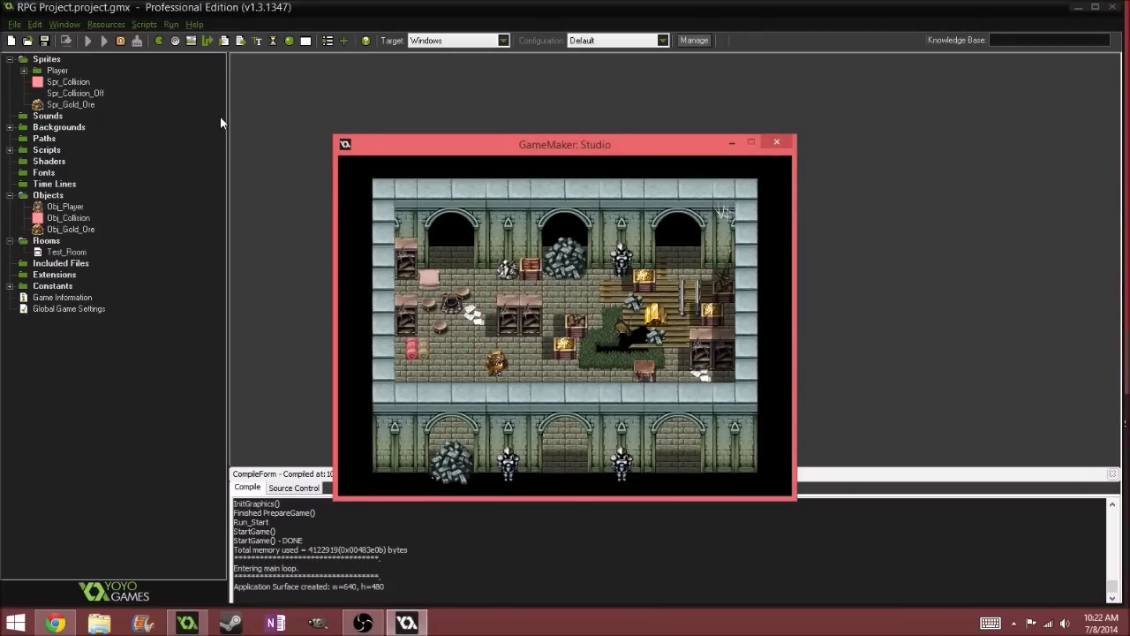
key(Right)
key(Up)
key(Left)
key(Down)
key(Left)
key(Right)
key(Left)
key(Down)
key(Right)
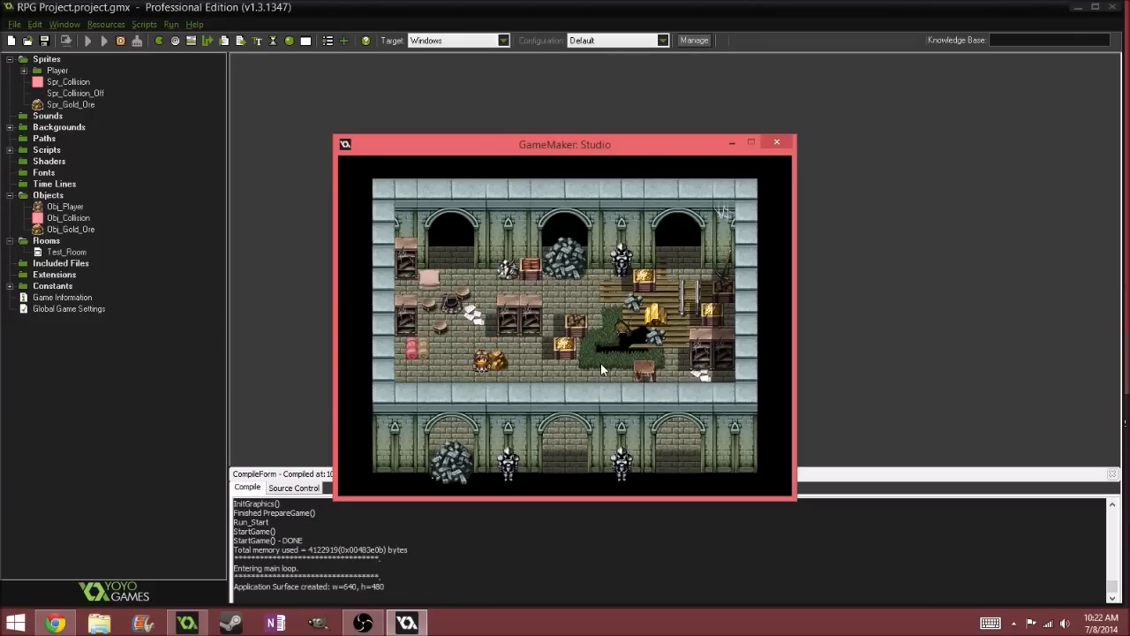